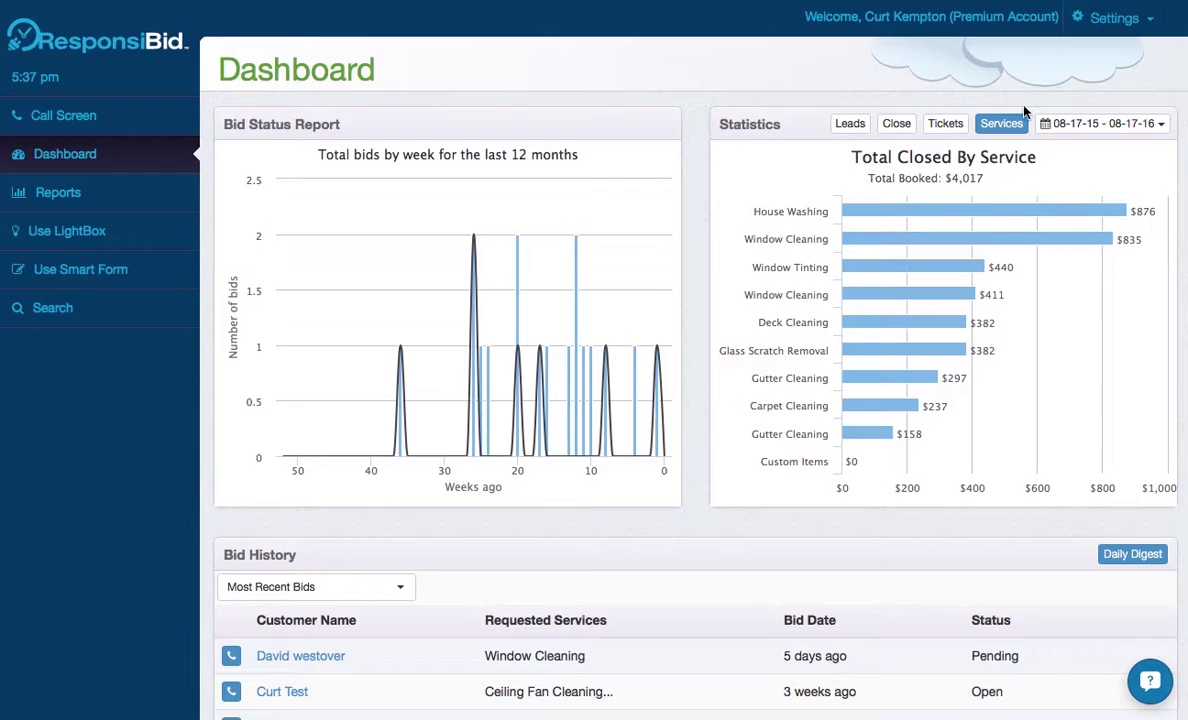
Step: Open the list of offered services and view the general setup of the Ceiling Fan Cleaning service
click(1120, 20)
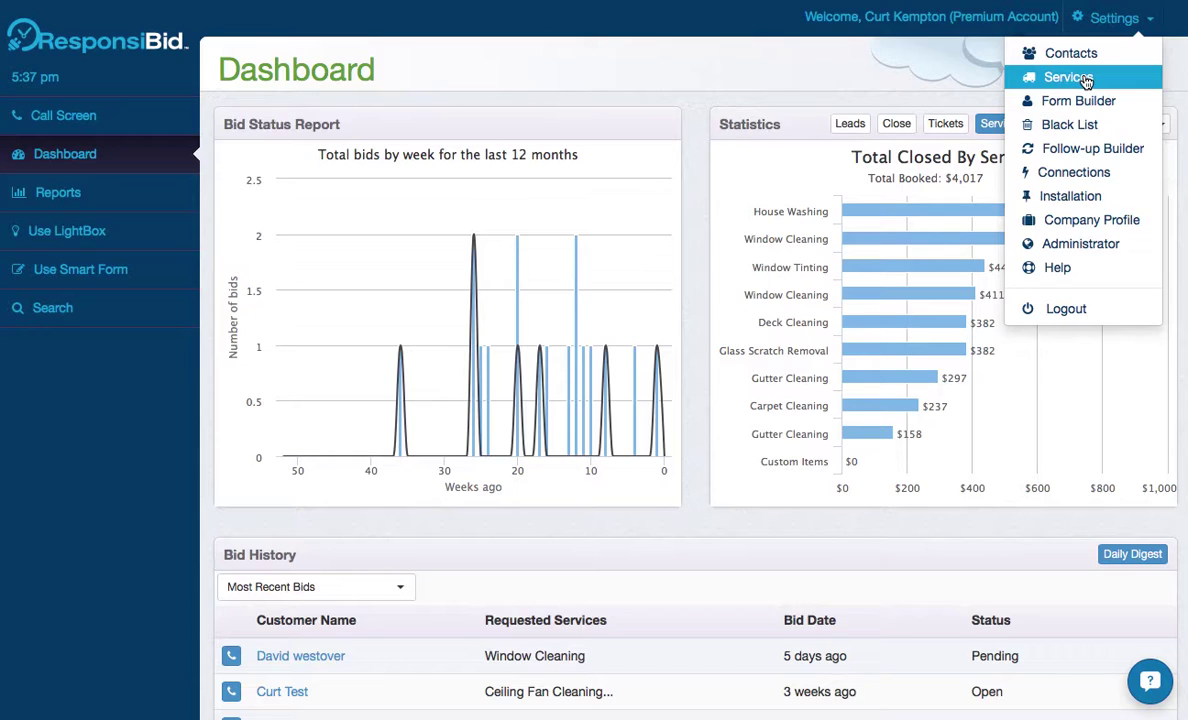
click(1086, 79)
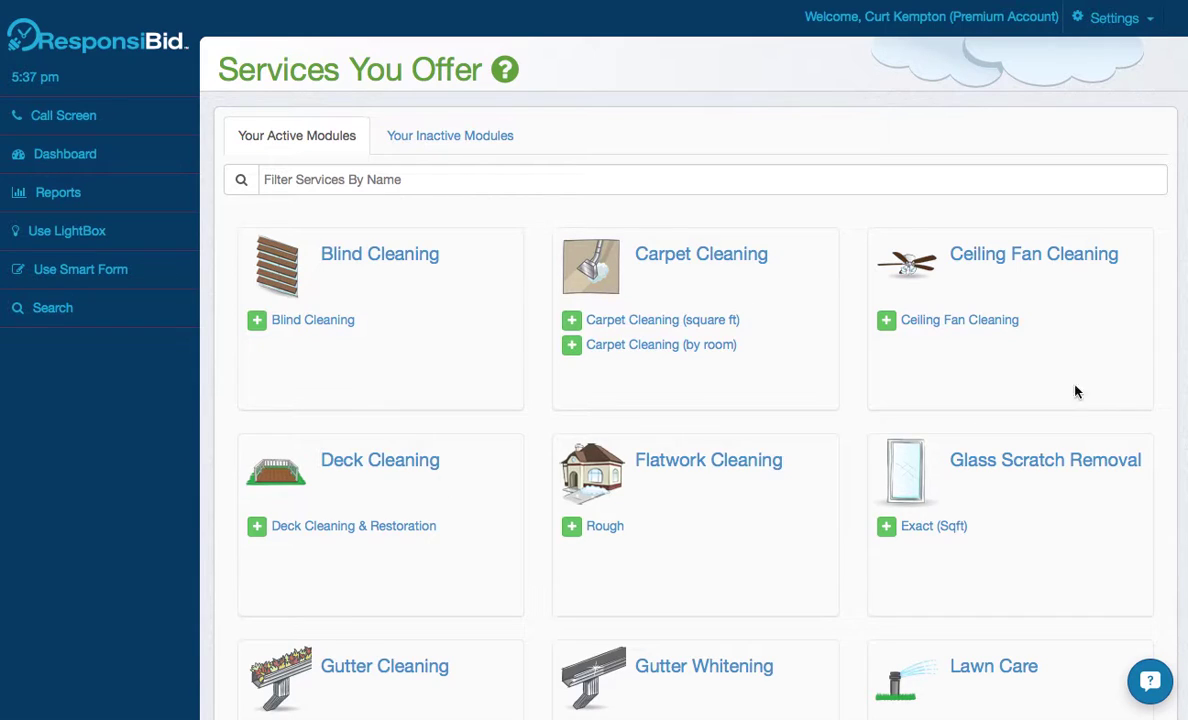
click(961, 327)
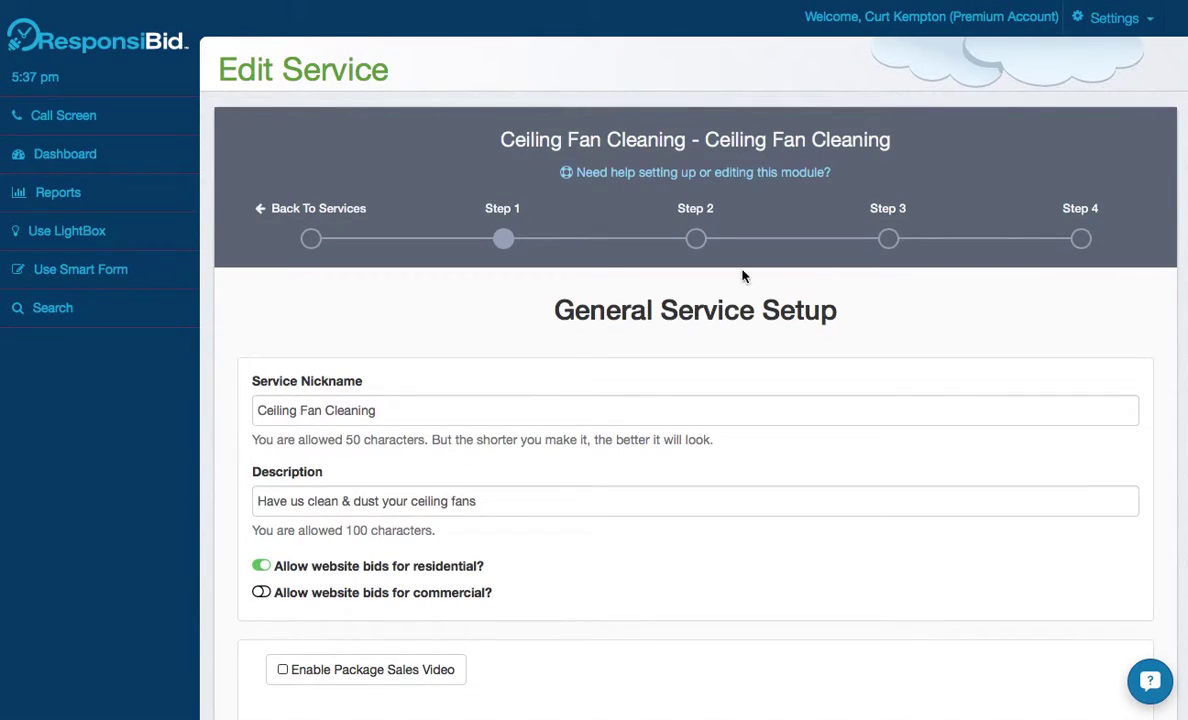
scroll(447, 518, down, 2)
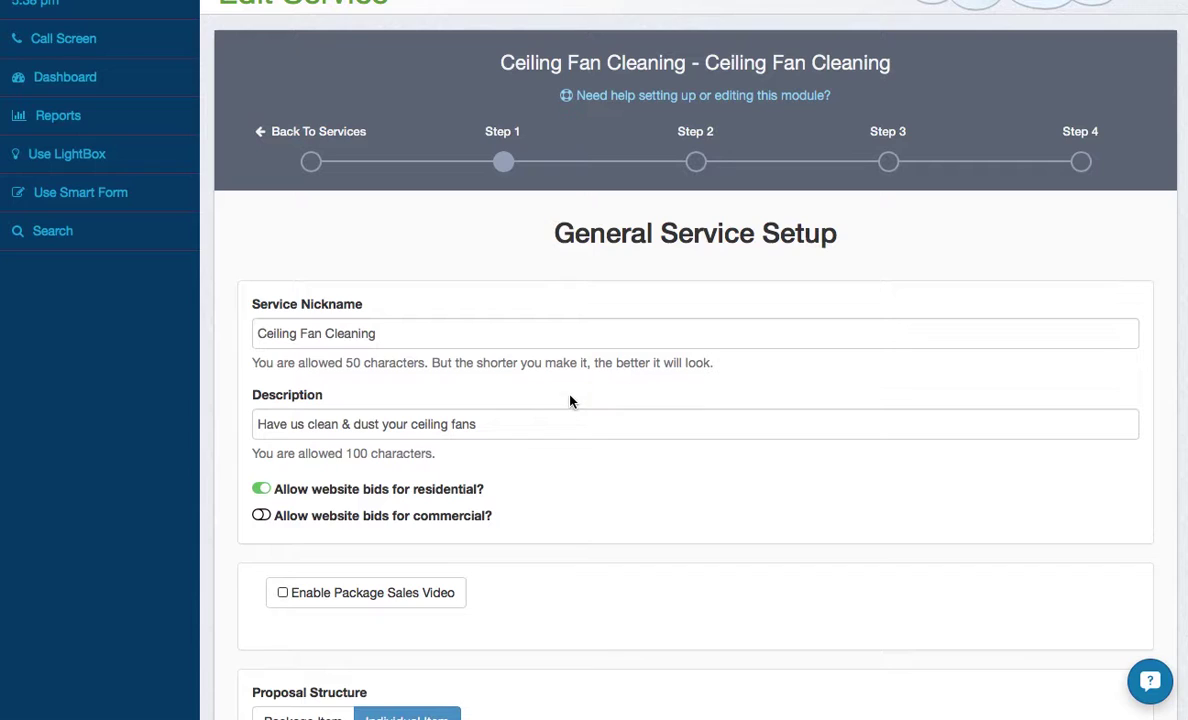
Step: Open the Deck Cleaning & Restoration service and toggle its commercial website bids setting twice
click(311, 161)
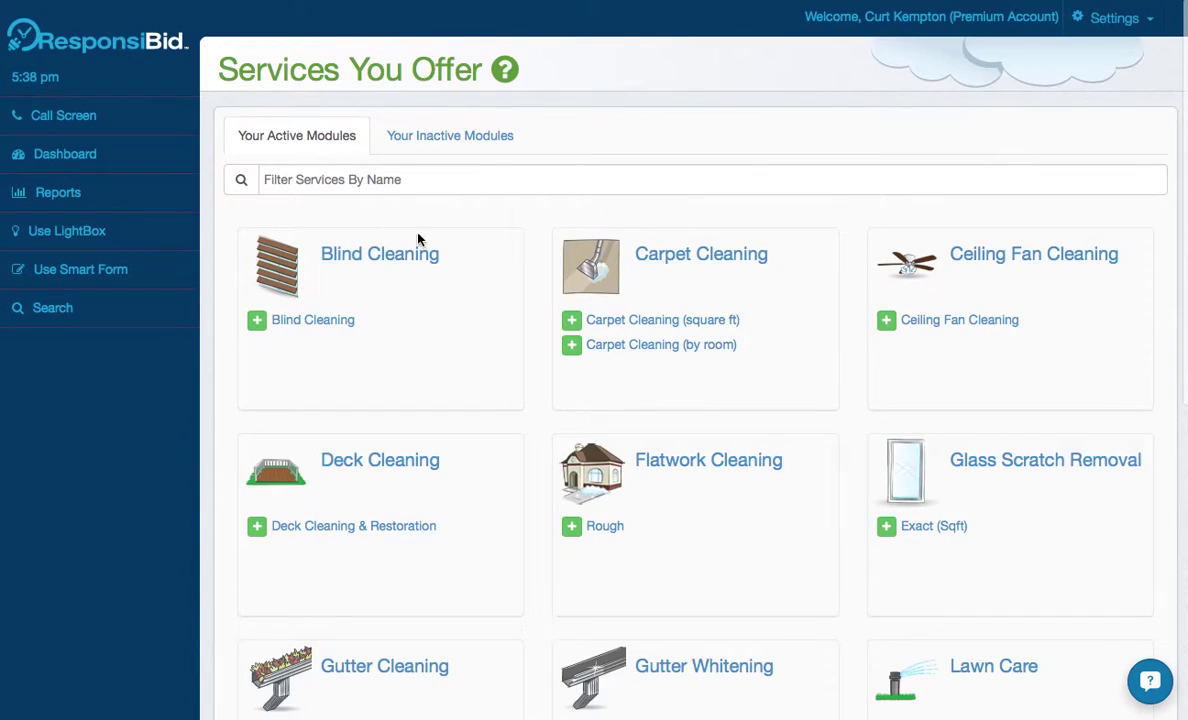
scroll(690, 496, down, 2)
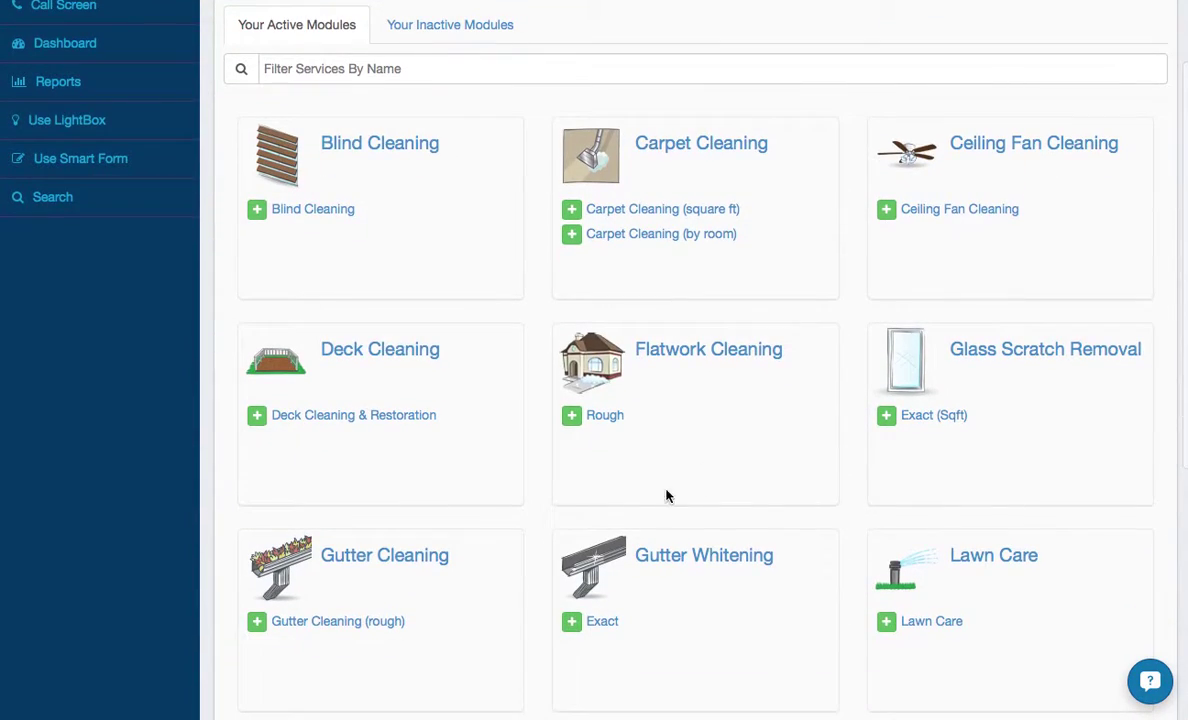
click(360, 417)
click(263, 594)
click(263, 594)
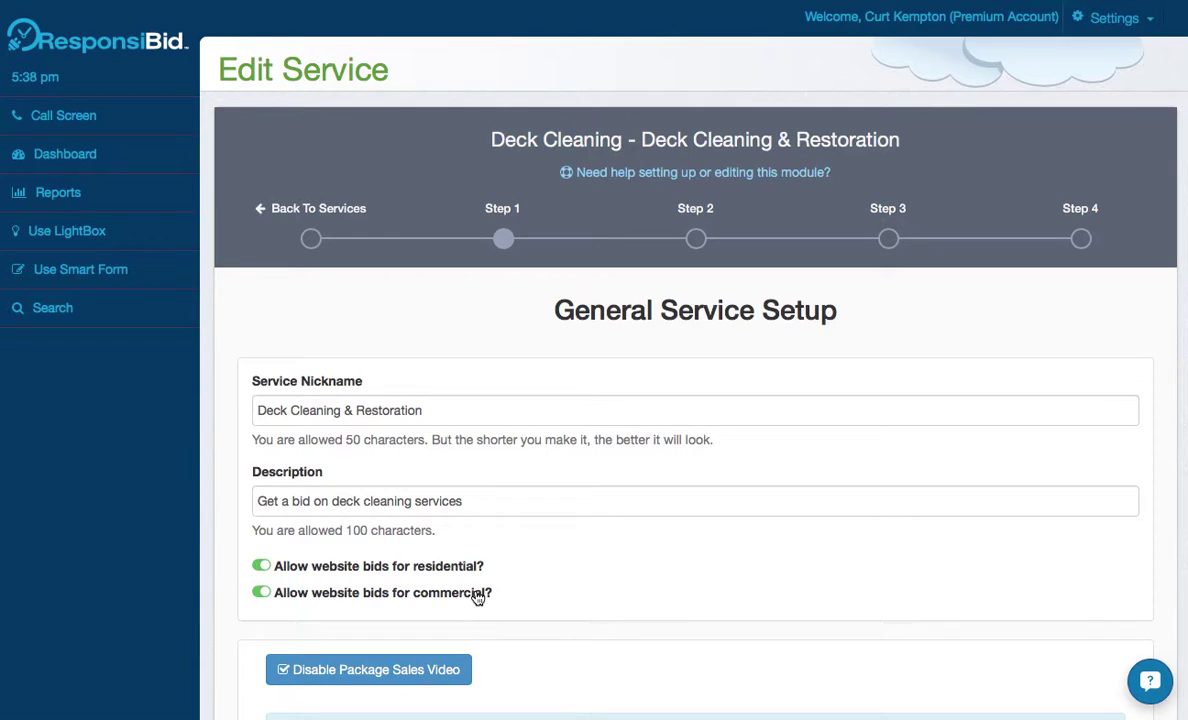
Step: Examine the package sales video settings and the Basic, Deluxe and Premium packages of the deck cleaning service
scroll(544, 598, down, 3)
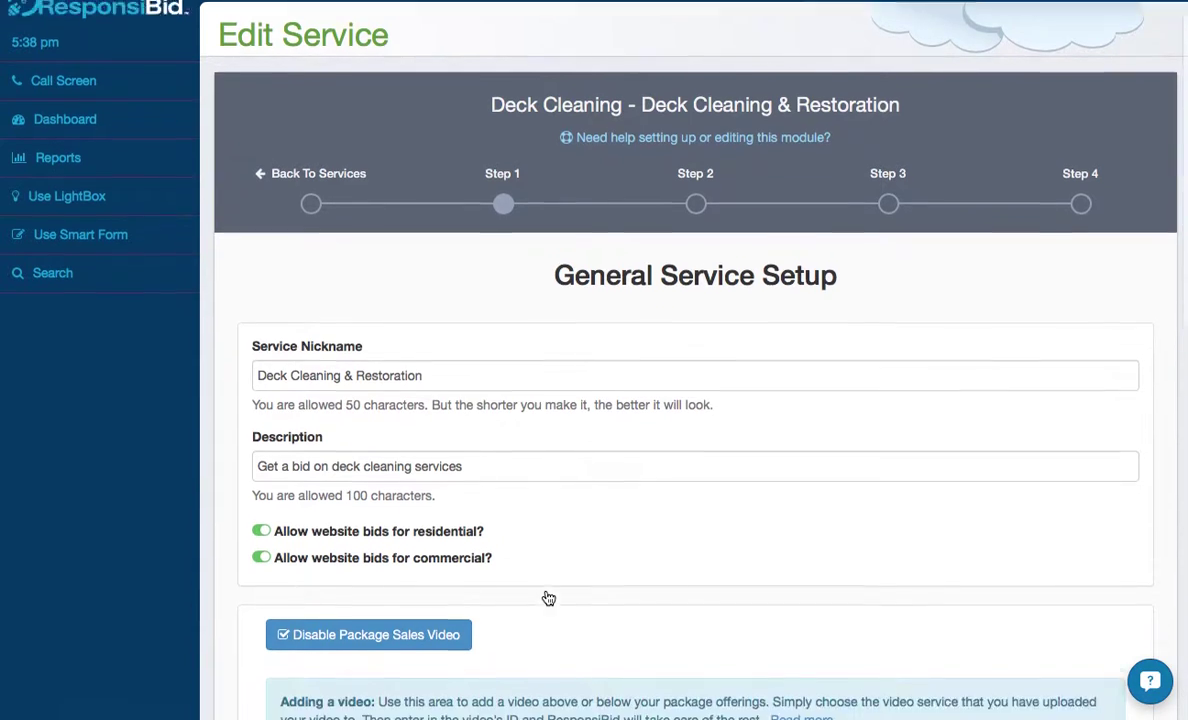
scroll(548, 598, down, 1)
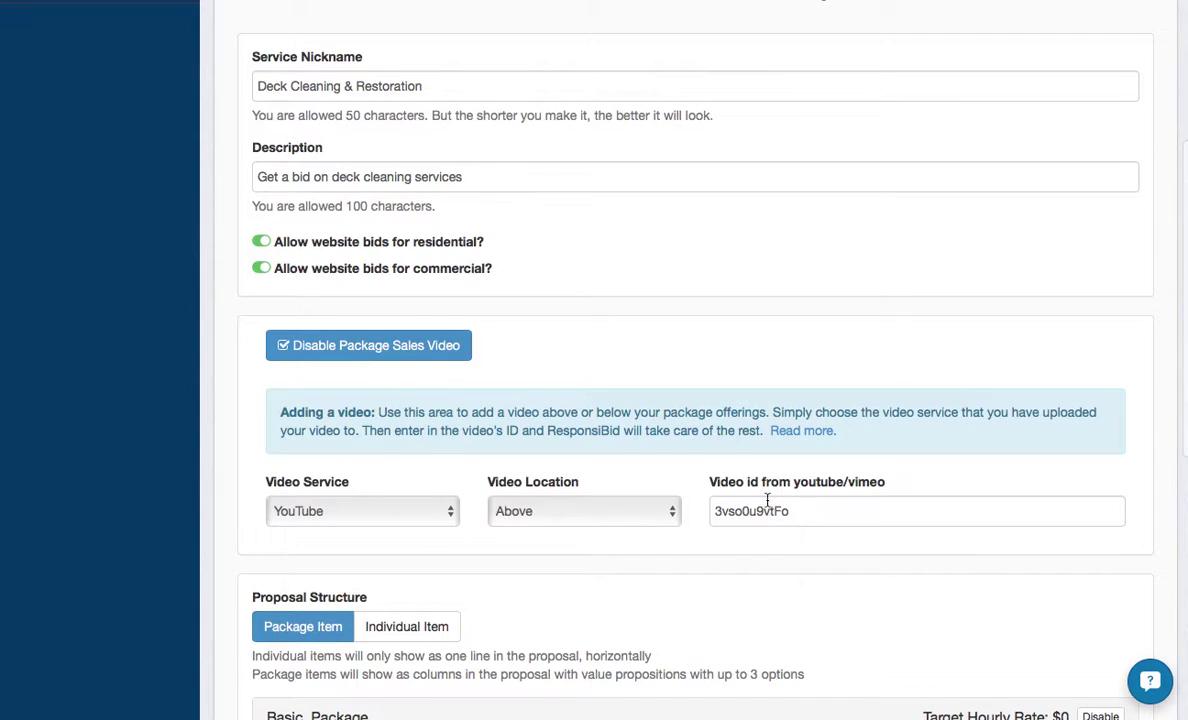
click(806, 432)
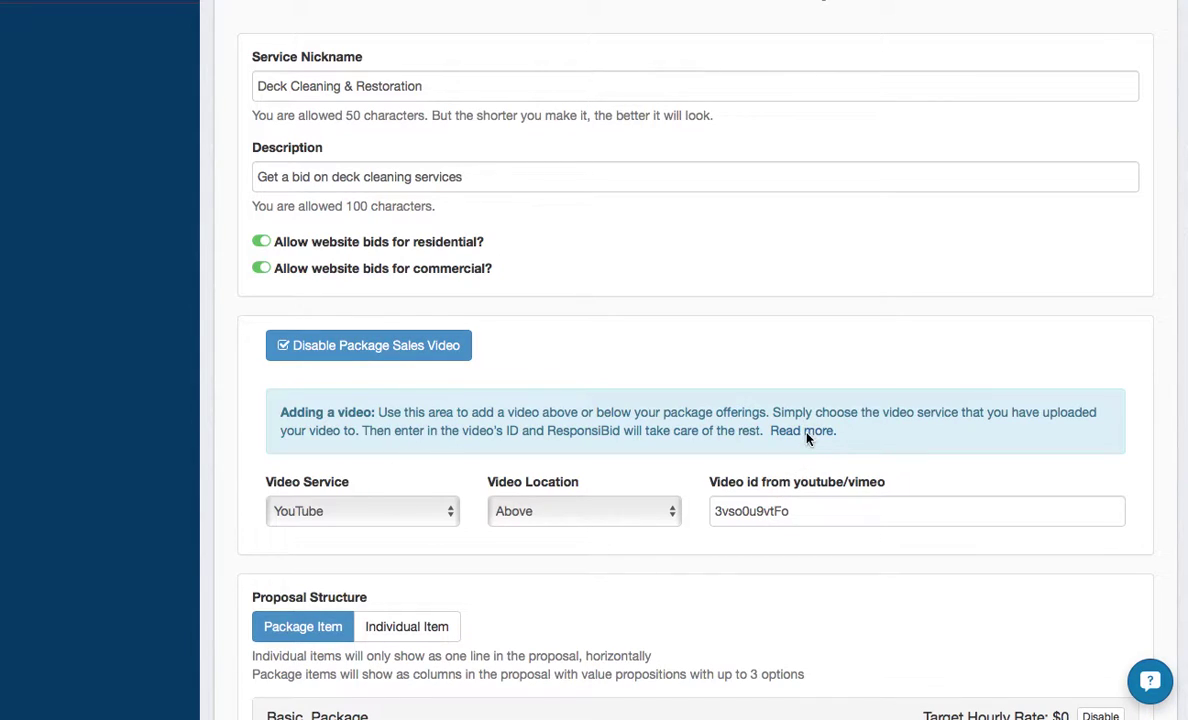
scroll(528, 478, down, 10)
scroll(335, 392, up, 1)
scroll(362, 633, down, 5)
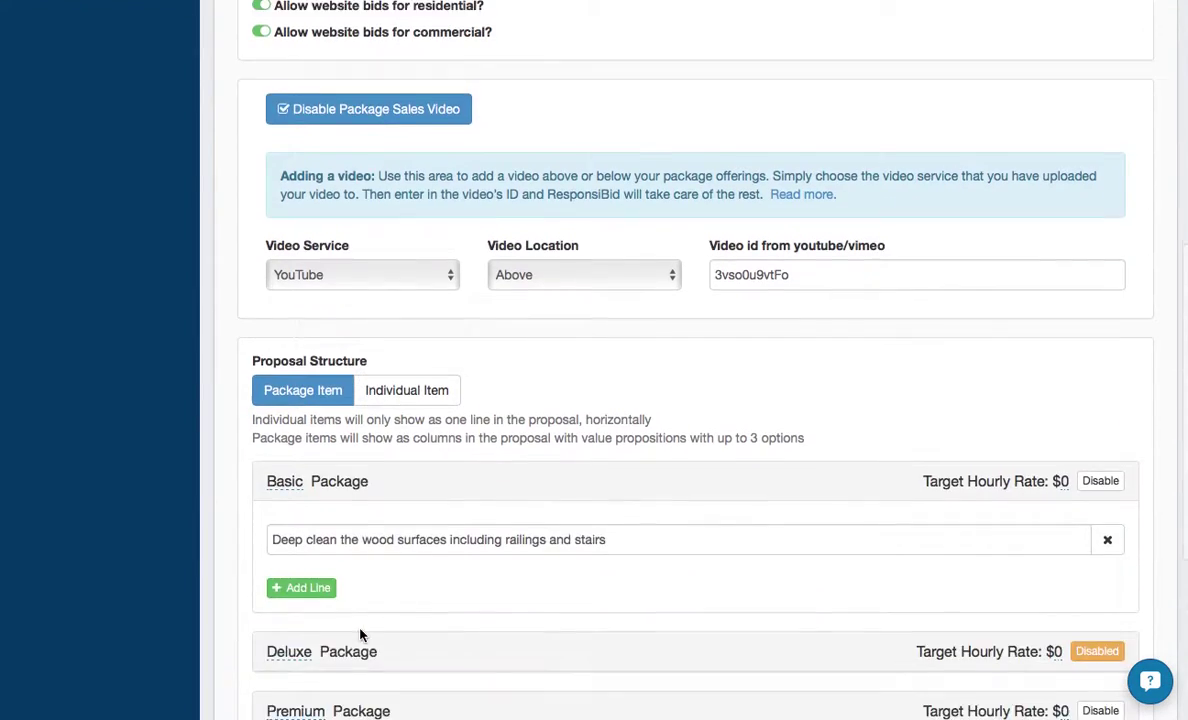
scroll(458, 457, down, 2)
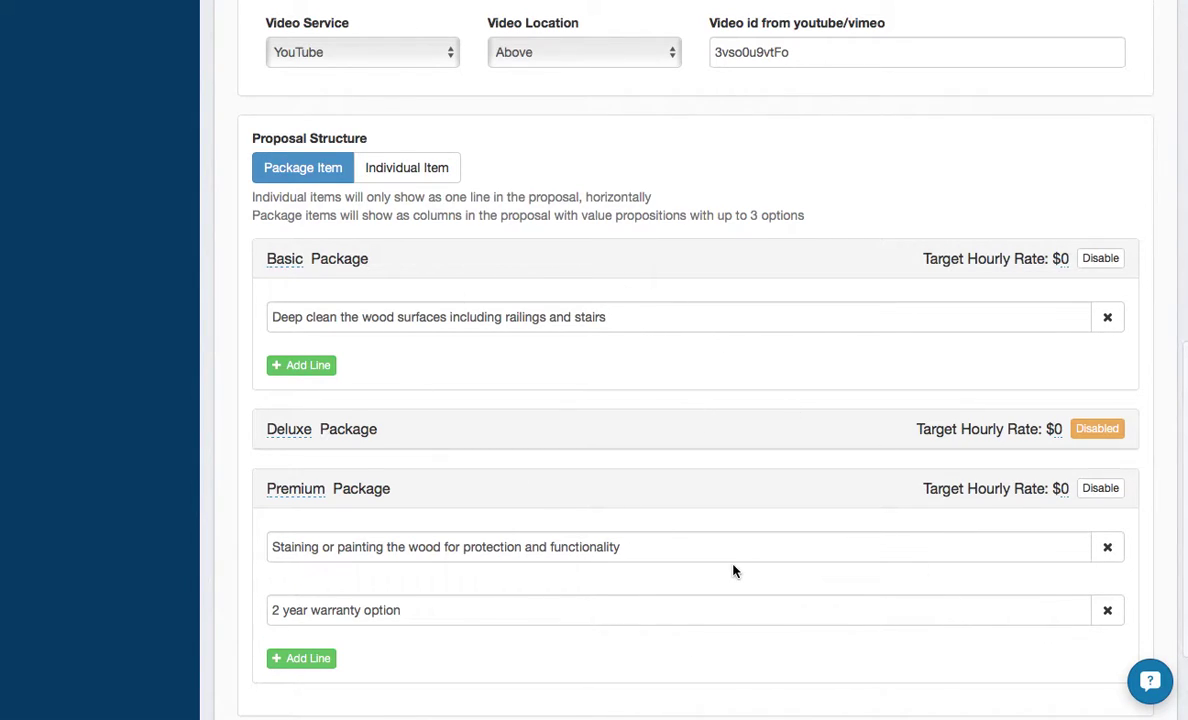
Step: Choose YouTube as the package sales video's service and Above as its location, and select the existing video ID
scroll(689, 442, up, 4)
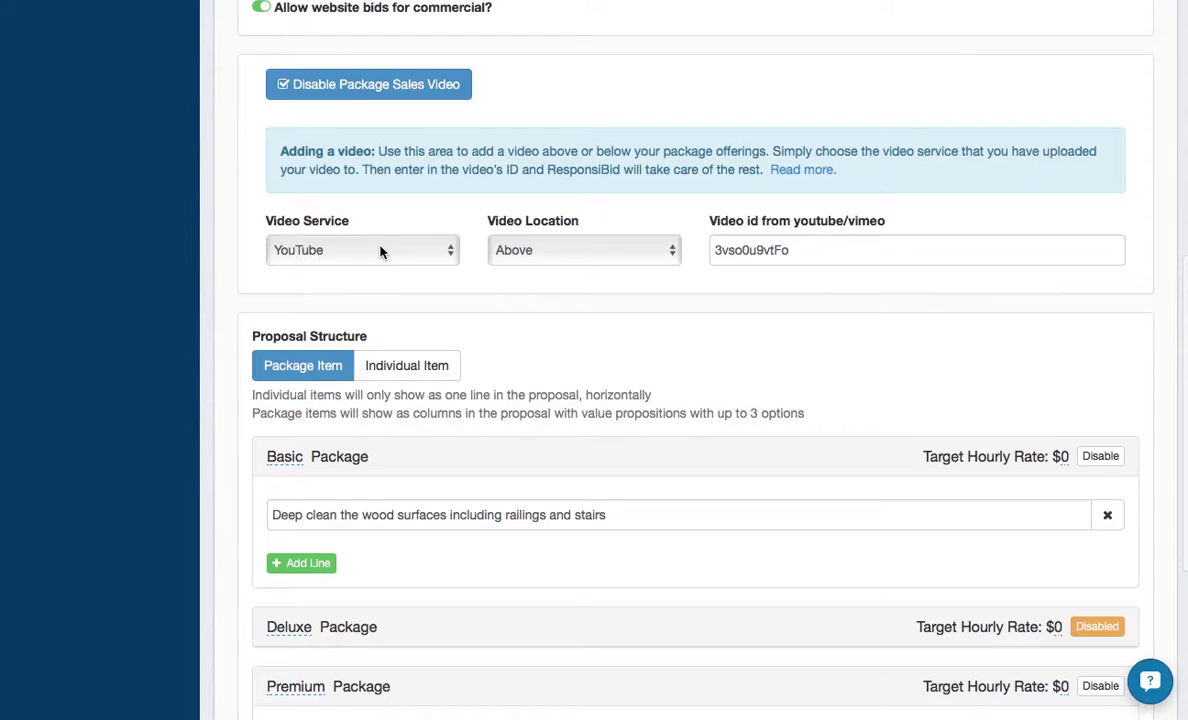
click(380, 254)
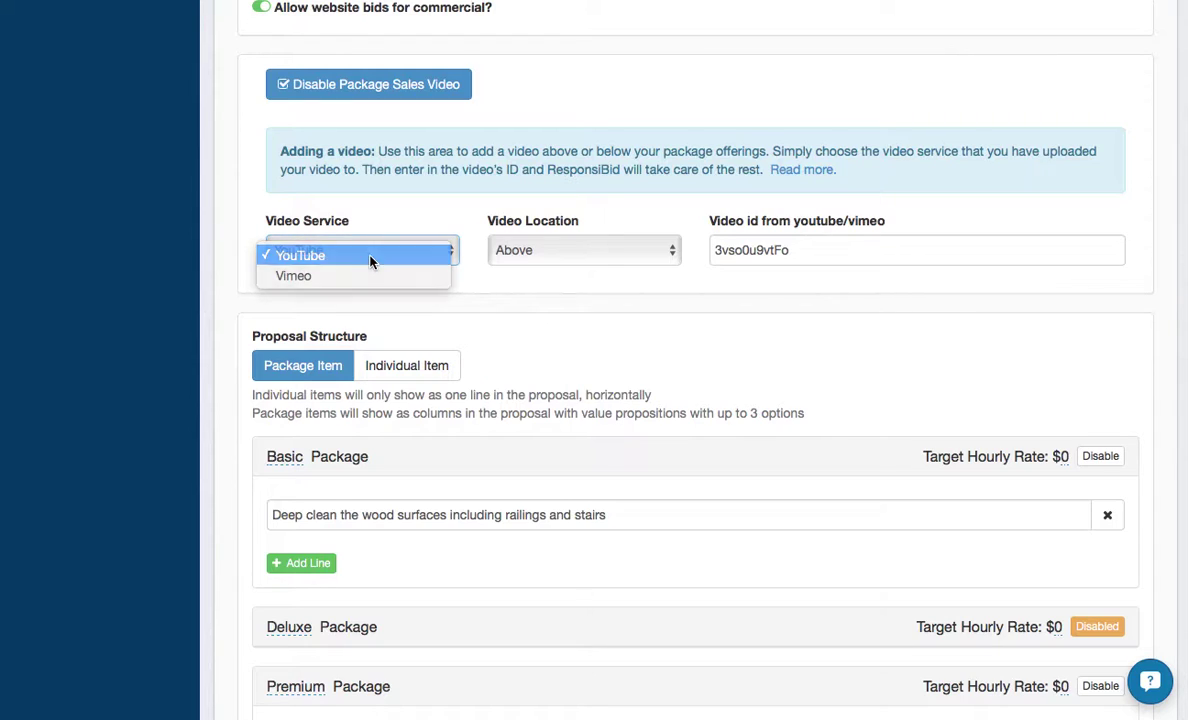
click(371, 258)
click(545, 254)
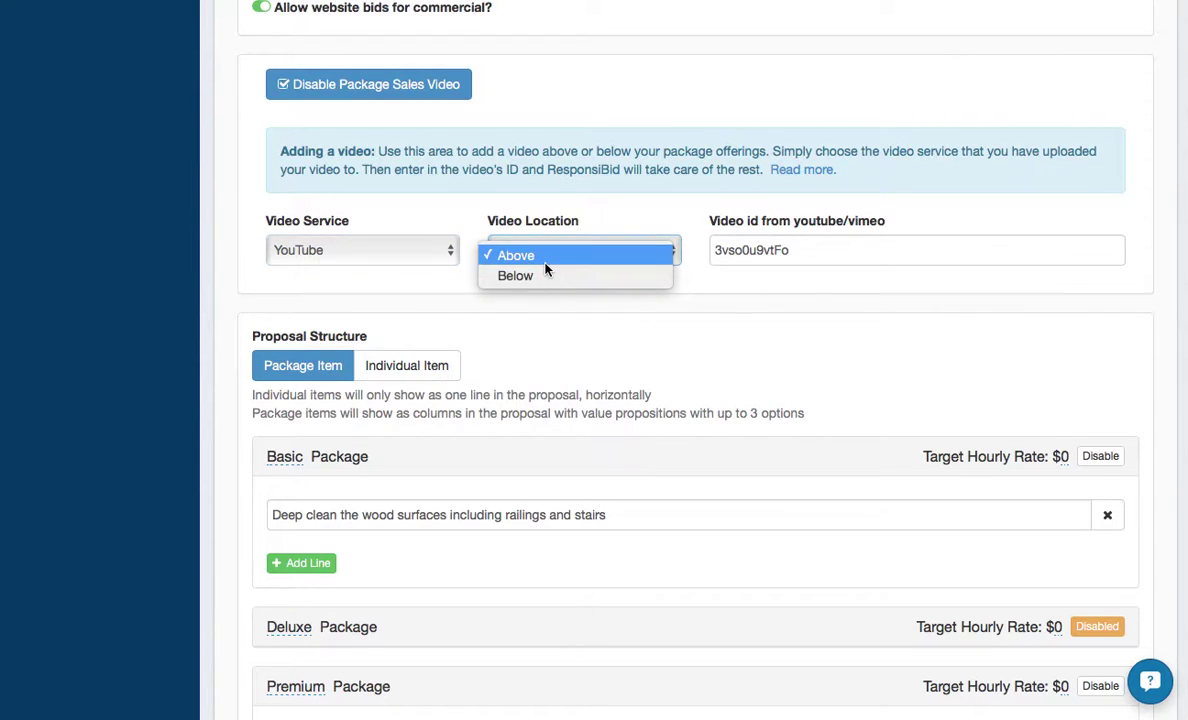
click(545, 262)
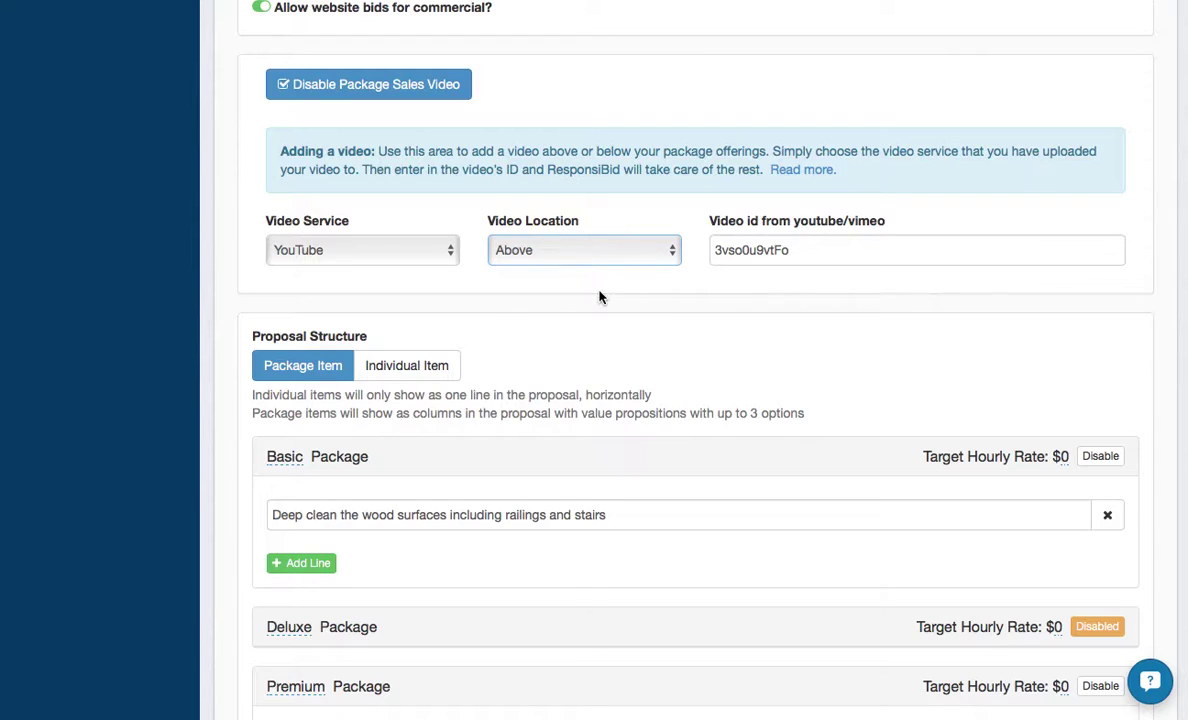
double_click(827, 258)
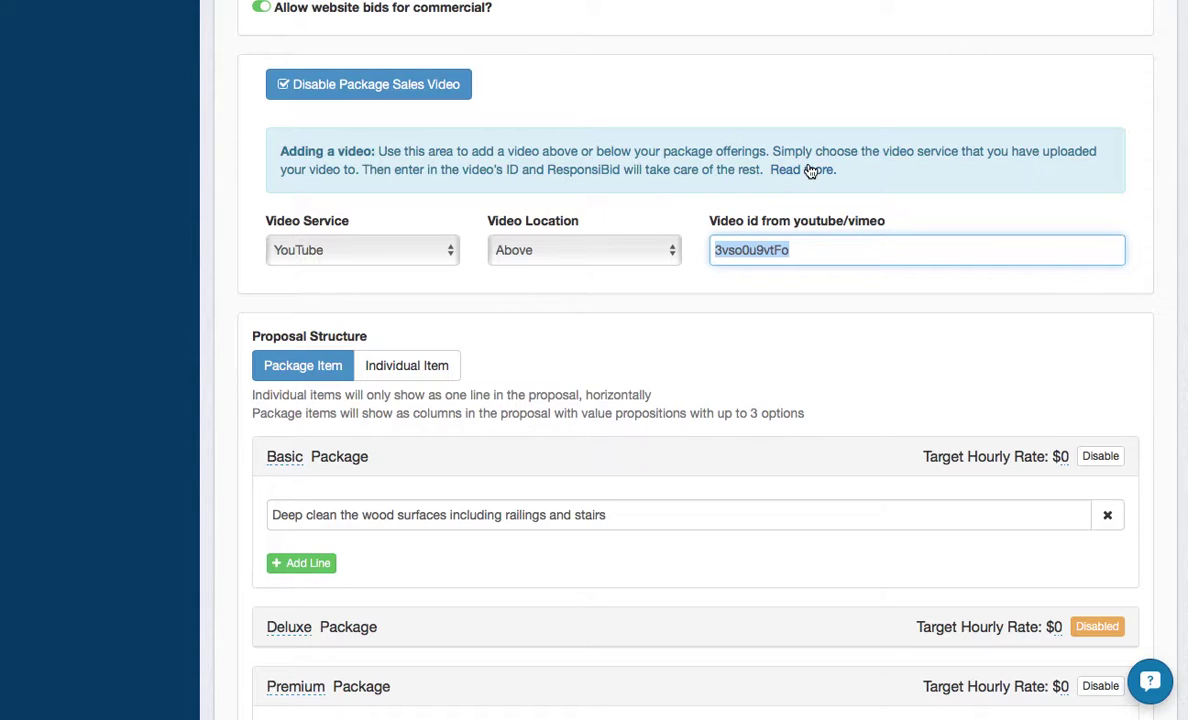
Step: Open Step 2 of the deck cleaning service, then disable and re-enable the video that helps with the bid
scroll(664, 170, up, 6)
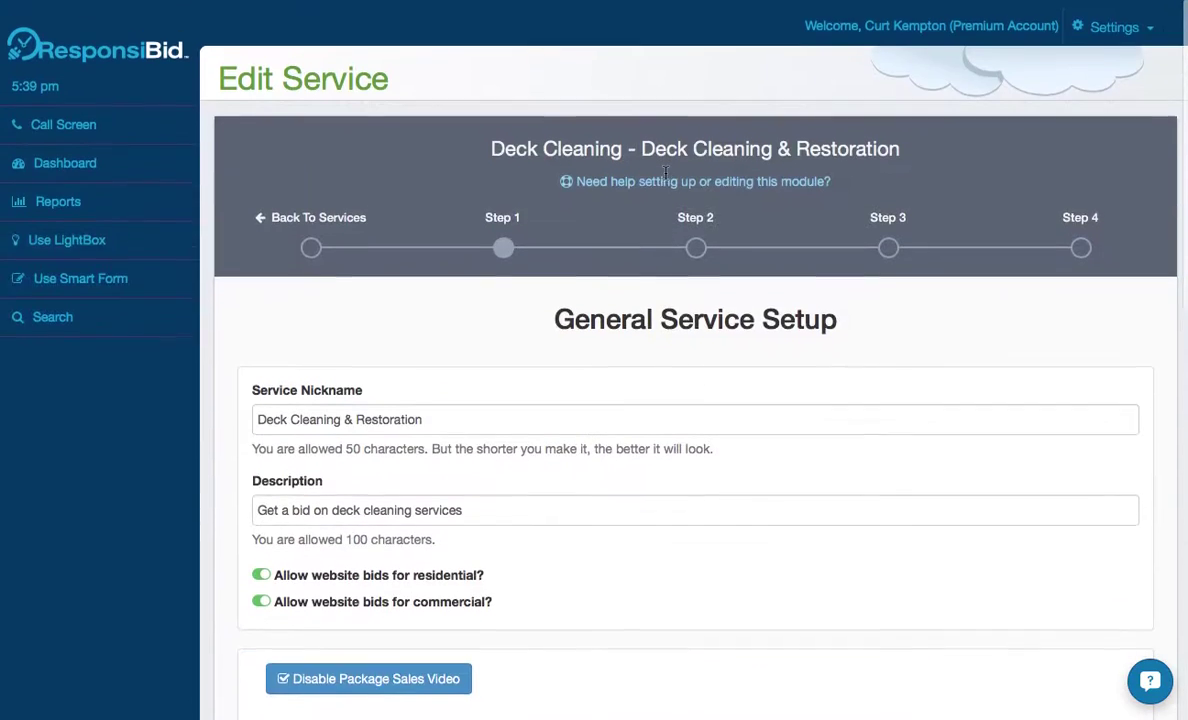
click(696, 248)
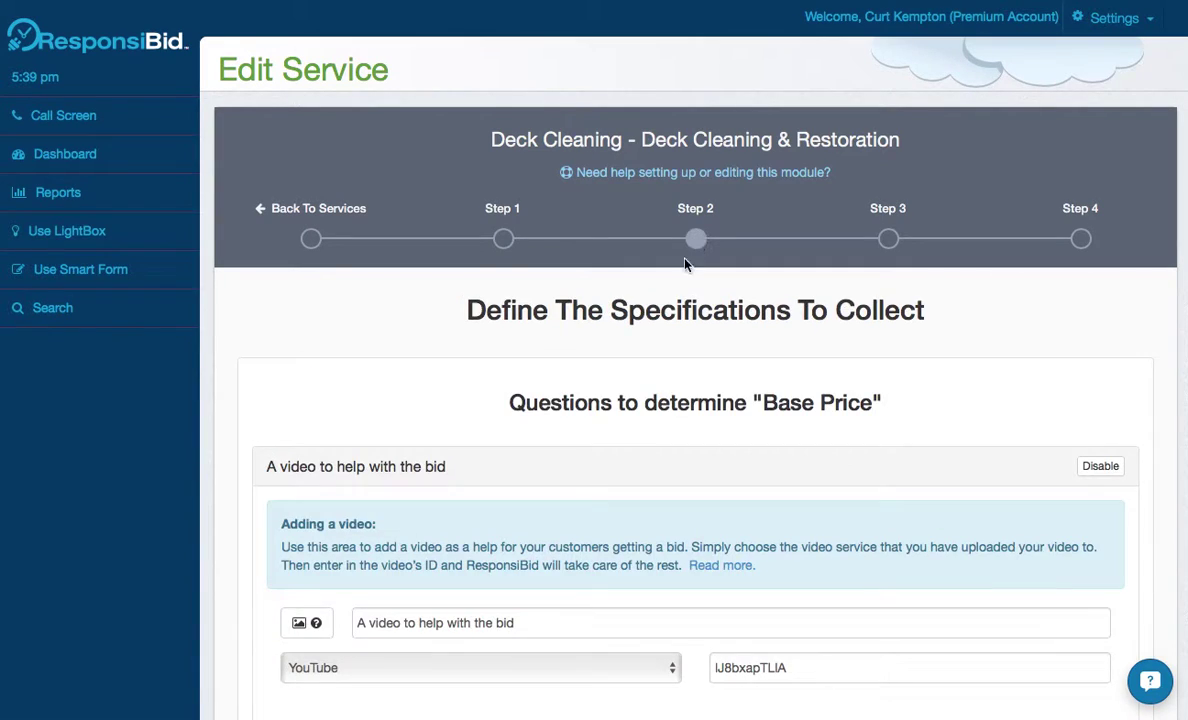
scroll(620, 392, down, 2)
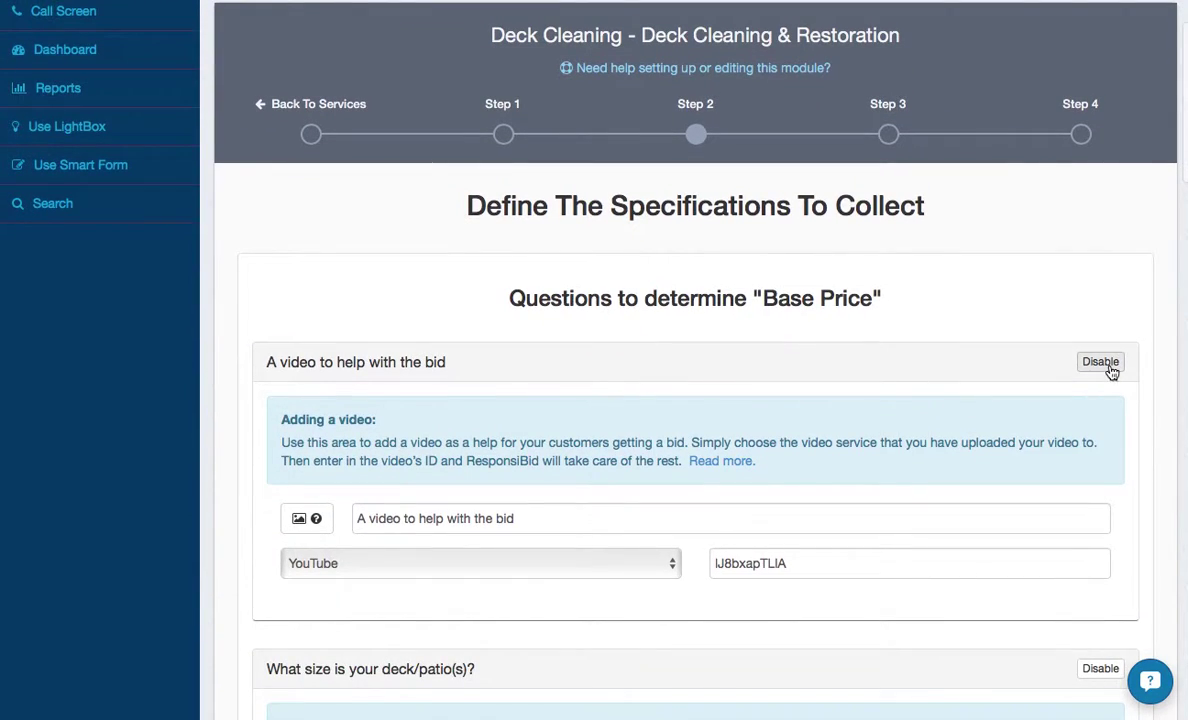
click(1100, 362)
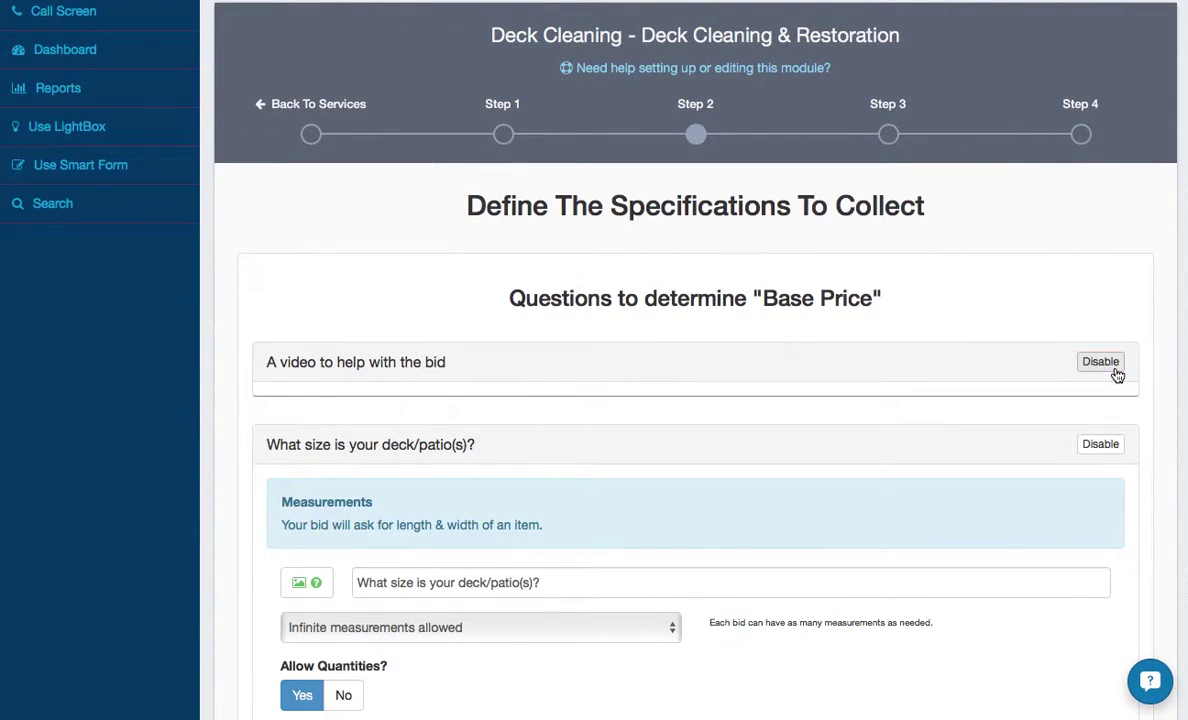
click(1112, 366)
Step: View the service choices for the bid help video and highlight its video ID and the service title
click(315, 565)
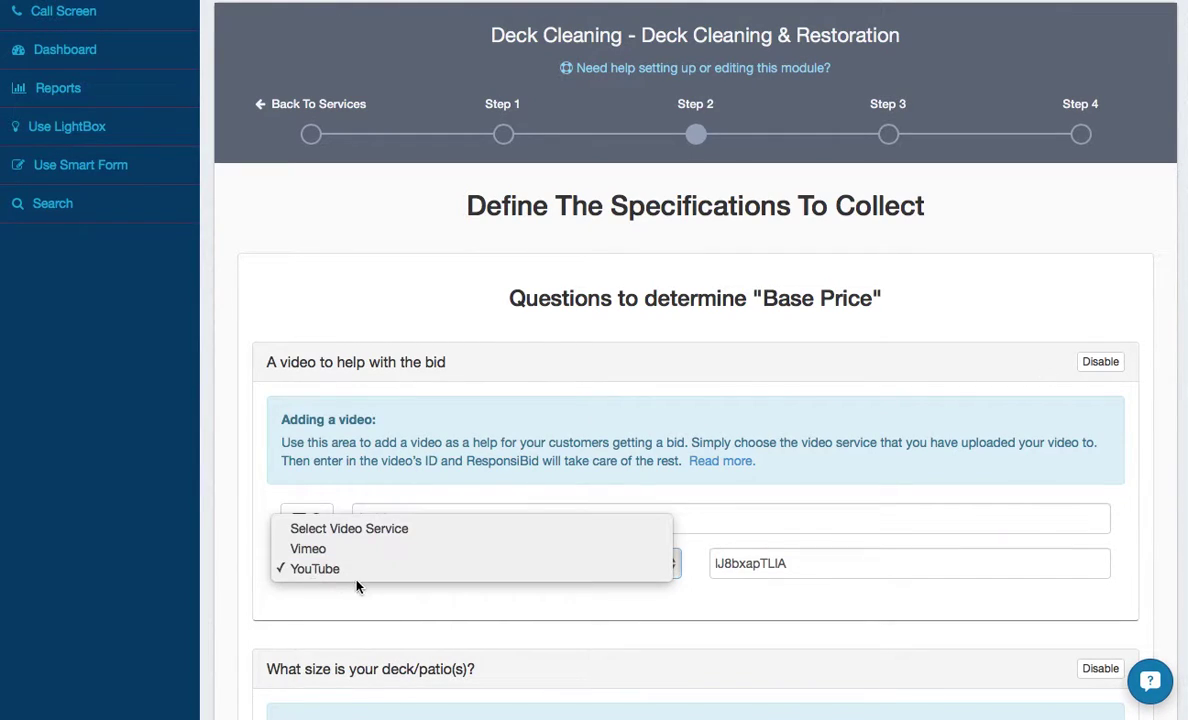
click(785, 565)
double_click(786, 565)
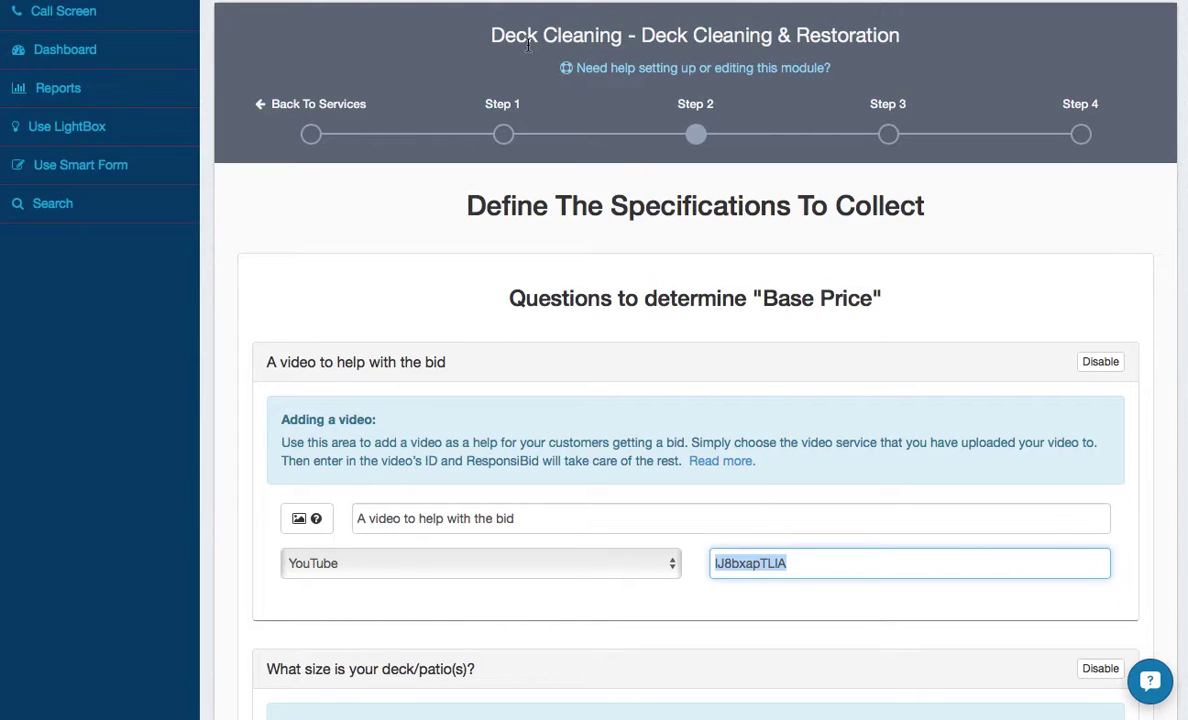
triple_click(491, 38)
click(769, 41)
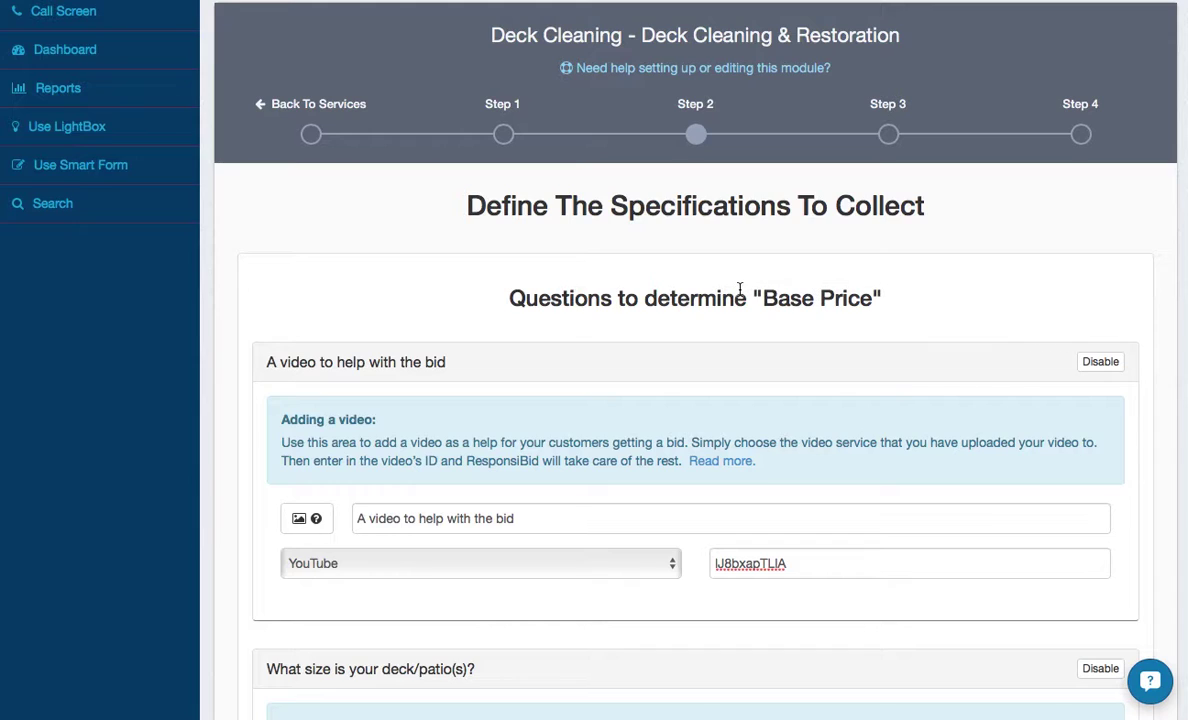
Step: Open Step 3 of the deck cleaning service and review its base price and fine tune pricing
scroll(740, 289, up, 2)
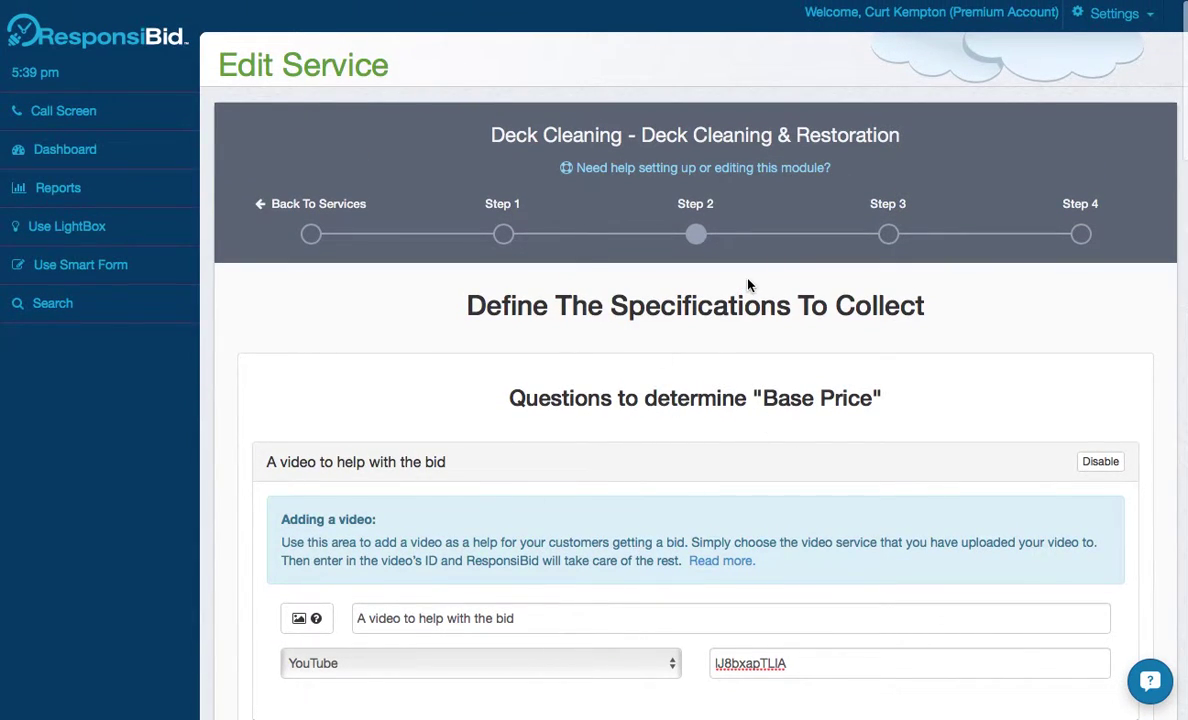
click(891, 236)
scroll(845, 350, down, 3)
scroll(837, 379, down, 6)
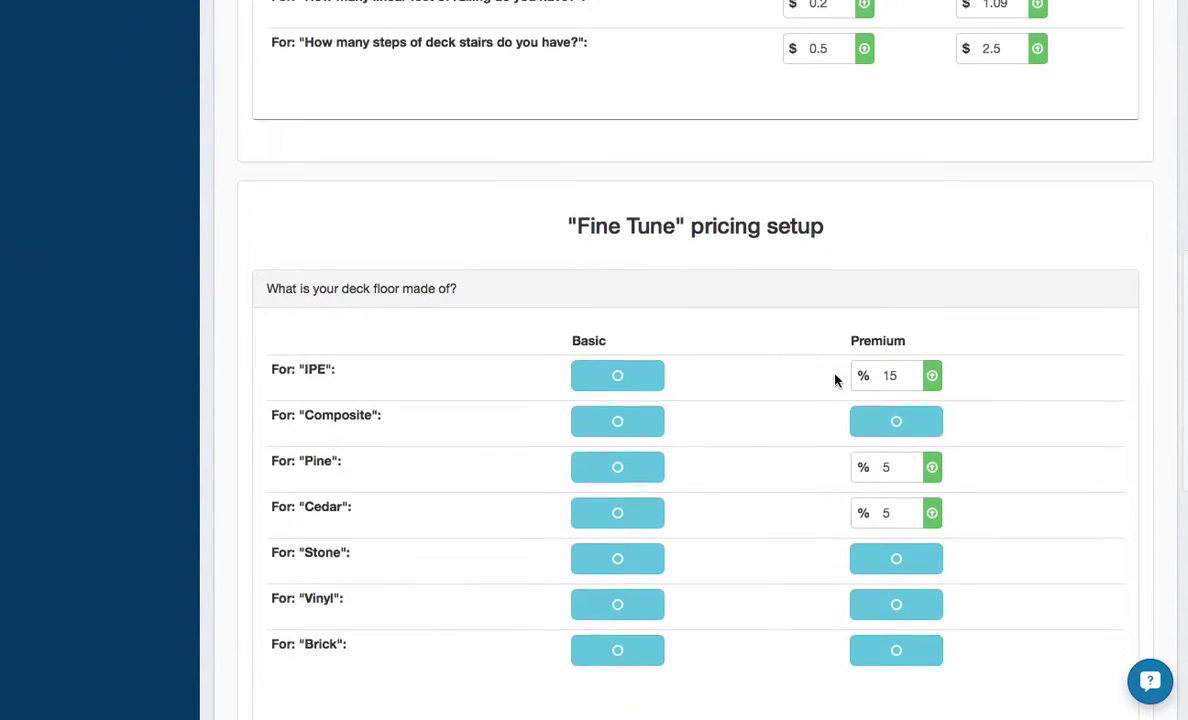
scroll(830, 374, up, 8)
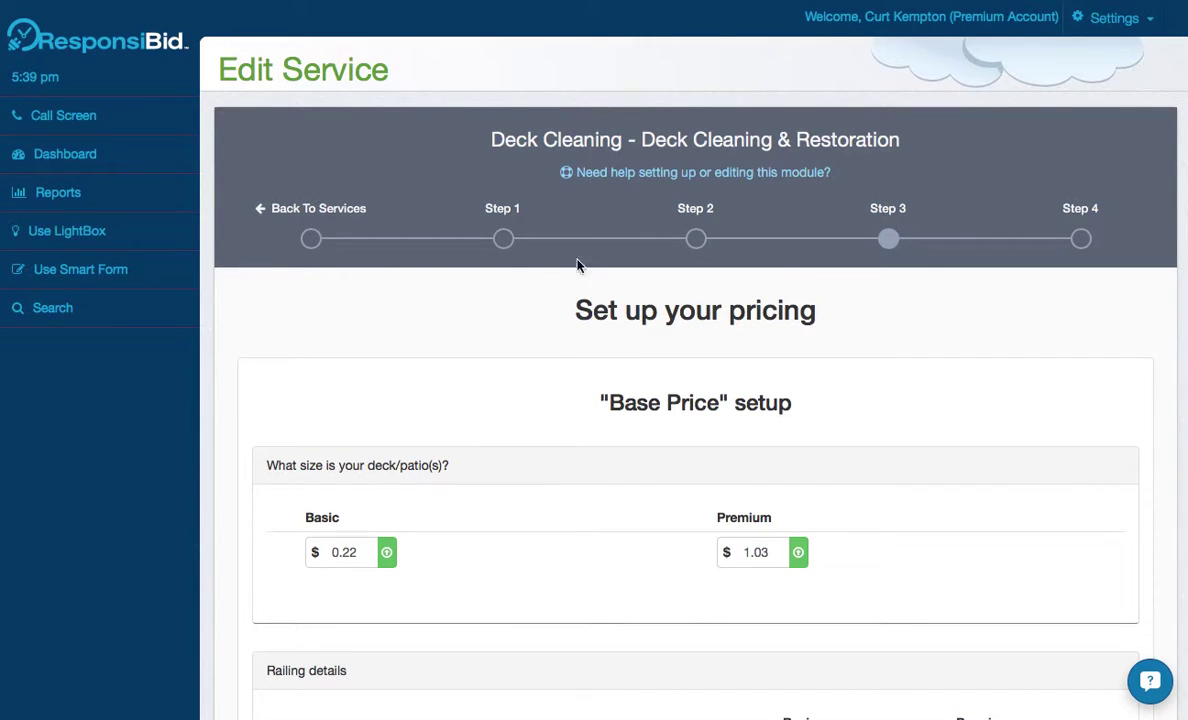
scroll(630, 376, down, 2)
scroll(630, 376, down, 12)
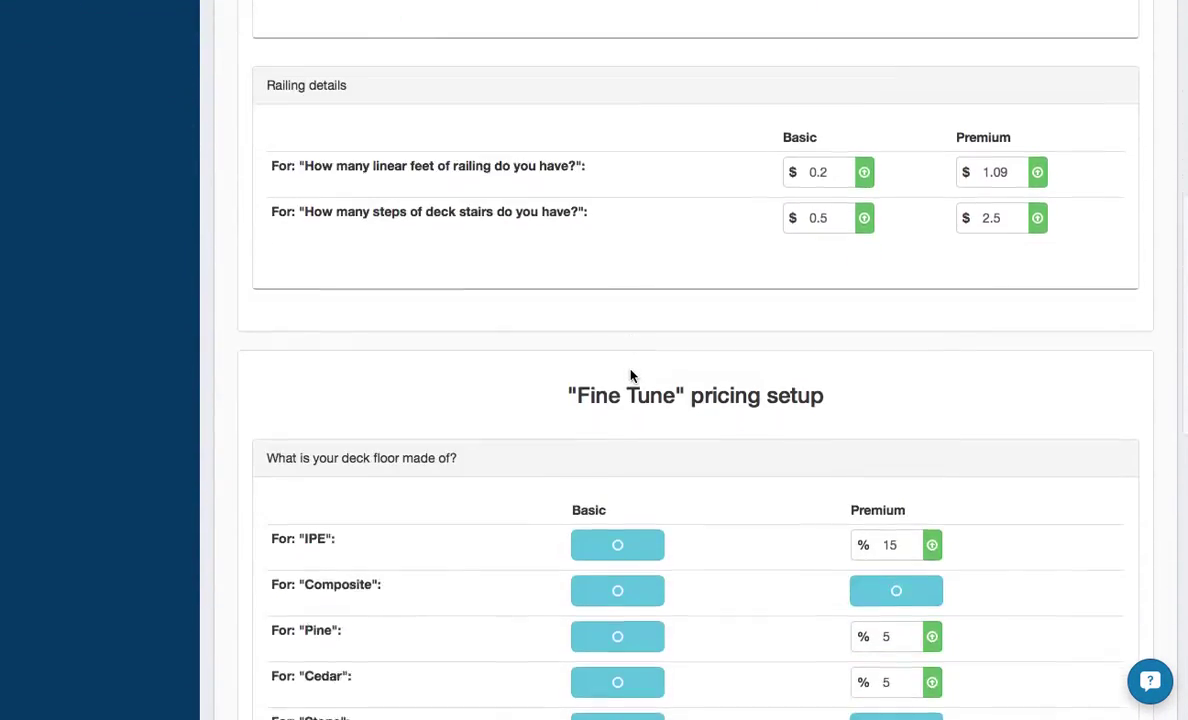
scroll(630, 376, up, 15)
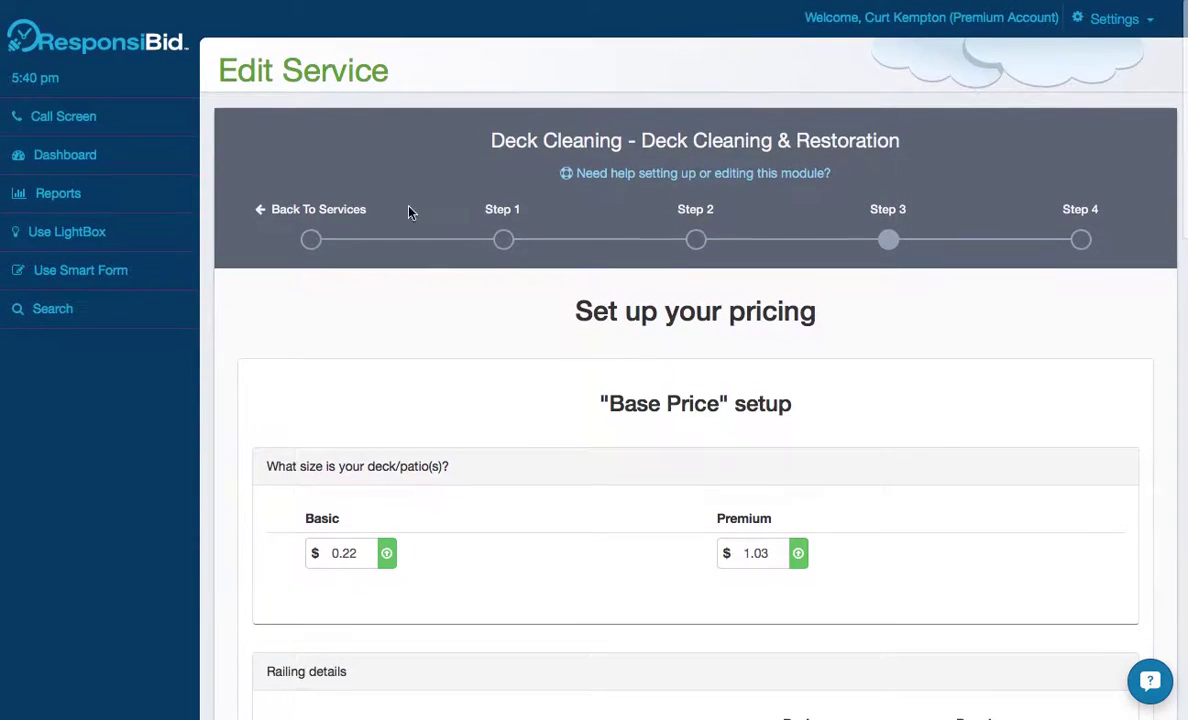
Step: Open Step 3 of the Gutter Cleaning (rough) service and review its residential and commercial base prices by square footage
click(309, 238)
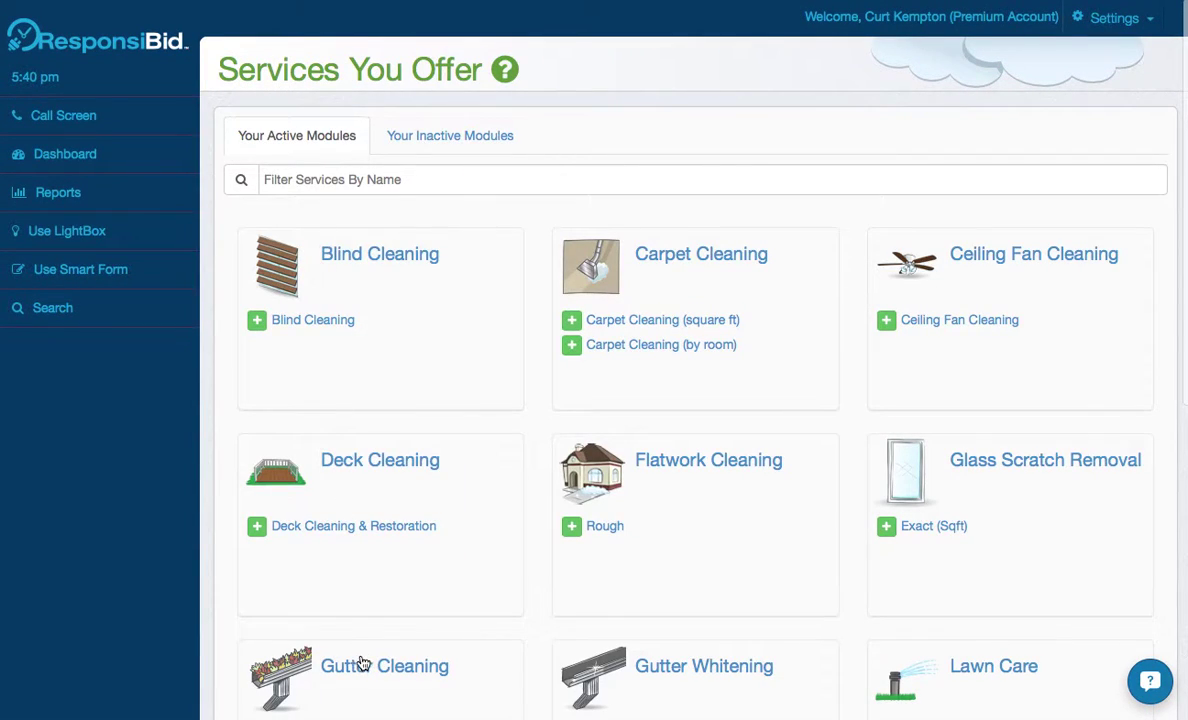
scroll(355, 650, down, 3)
click(338, 593)
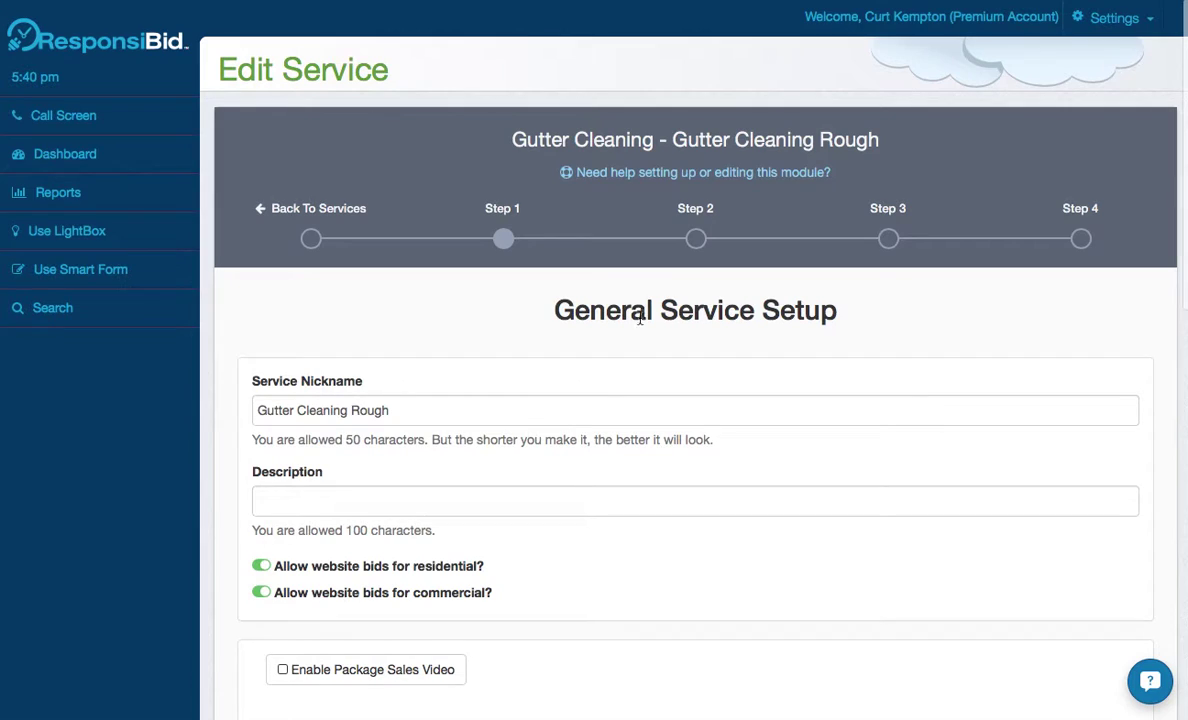
click(890, 241)
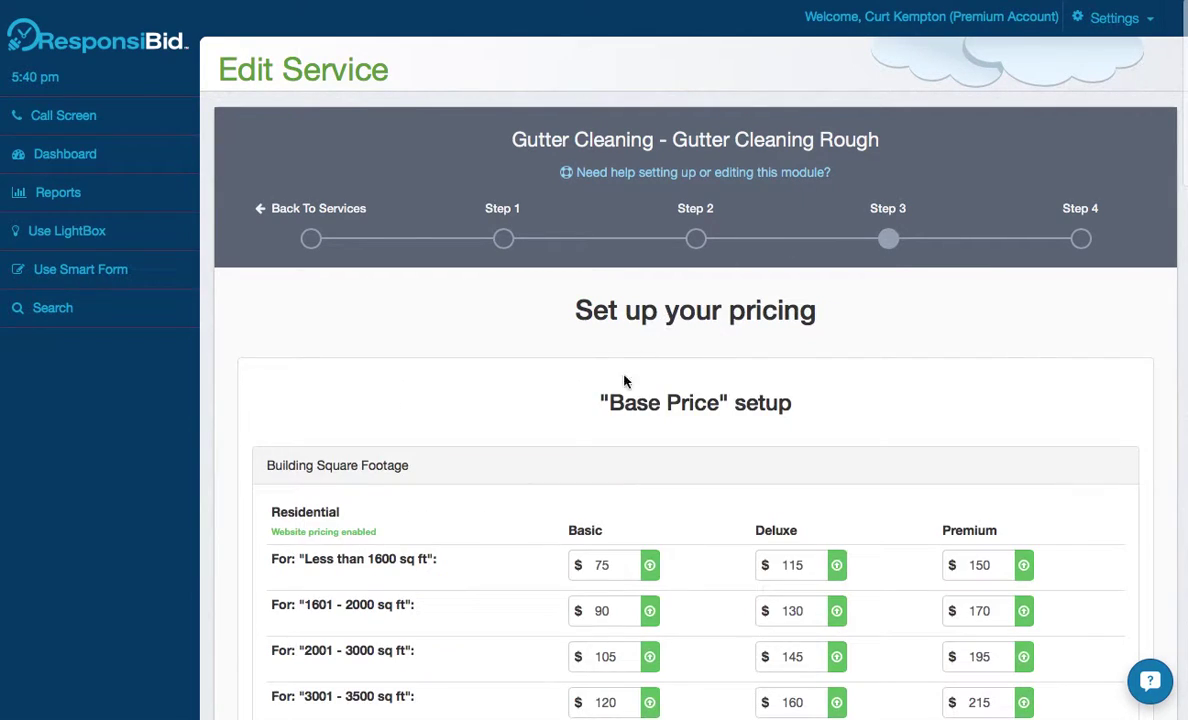
scroll(615, 469, down, 3)
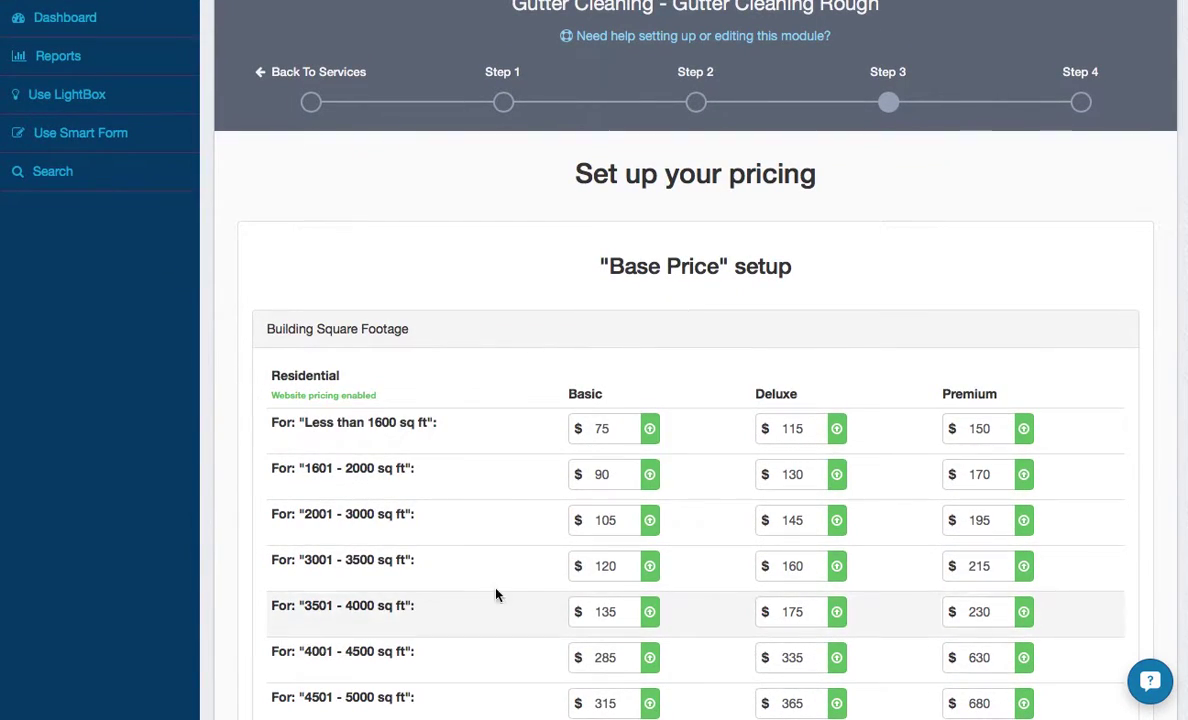
scroll(607, 483, down, 2)
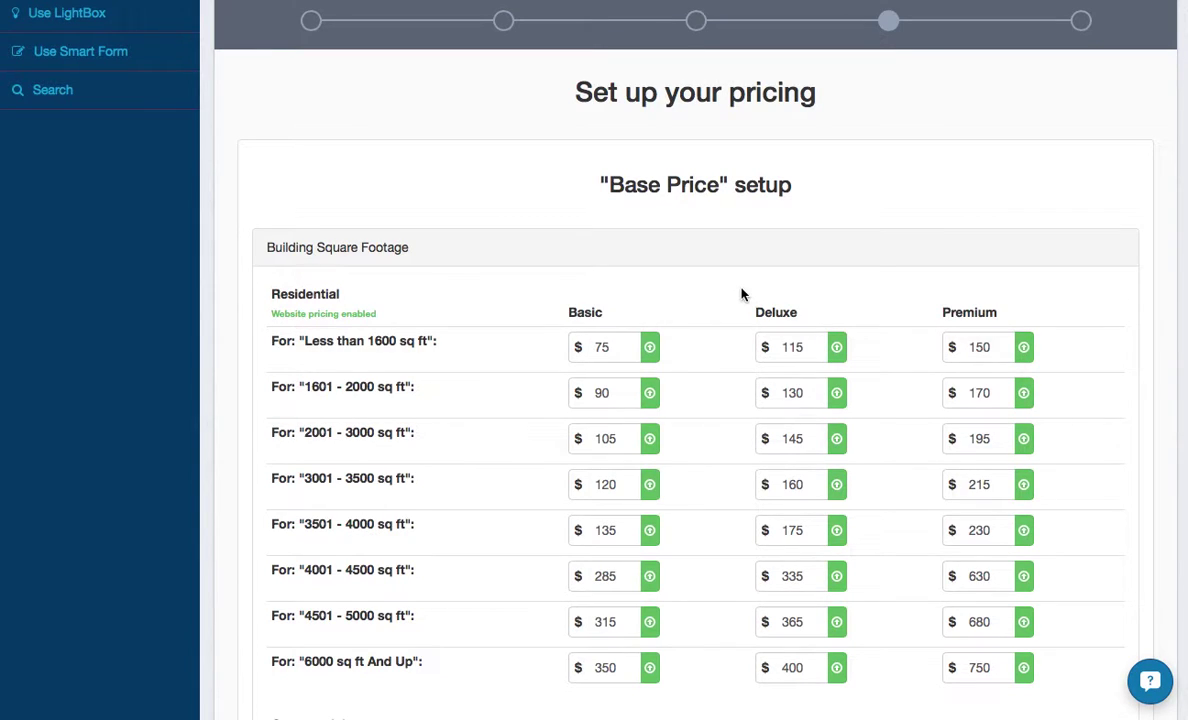
scroll(897, 565, down, 8)
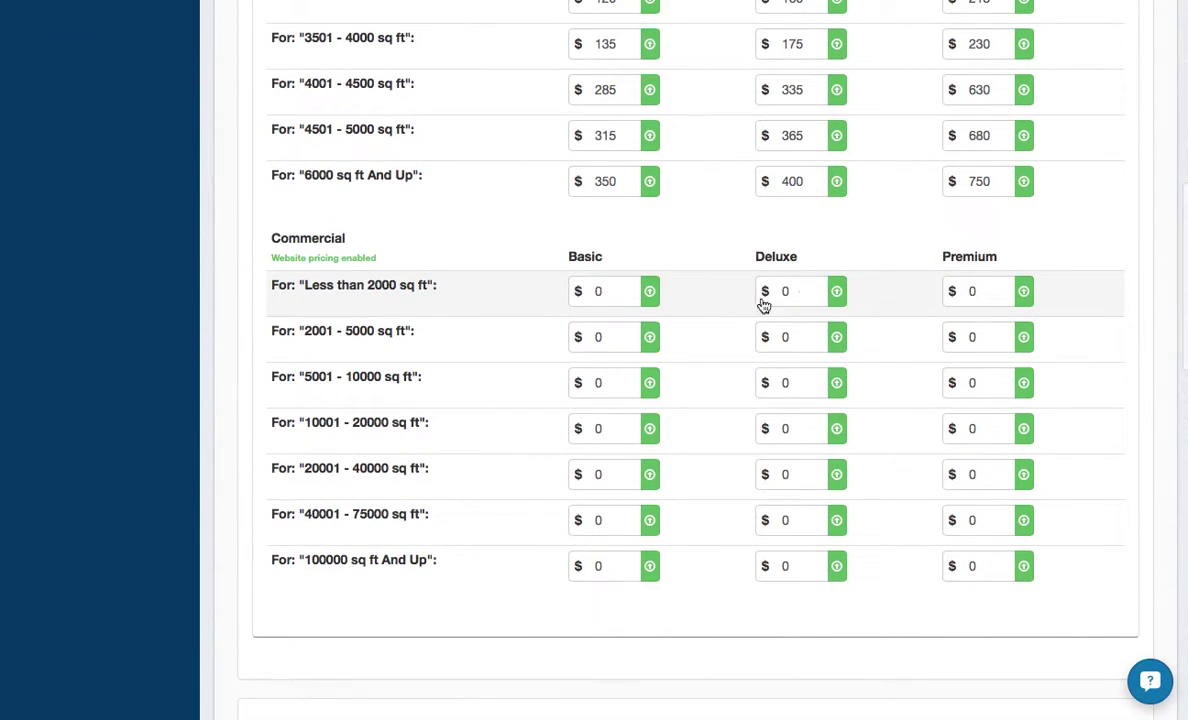
Step: Highlight the website pricing note above the Commercial base prices and return to the list of offered services
drag(271, 258, 385, 267)
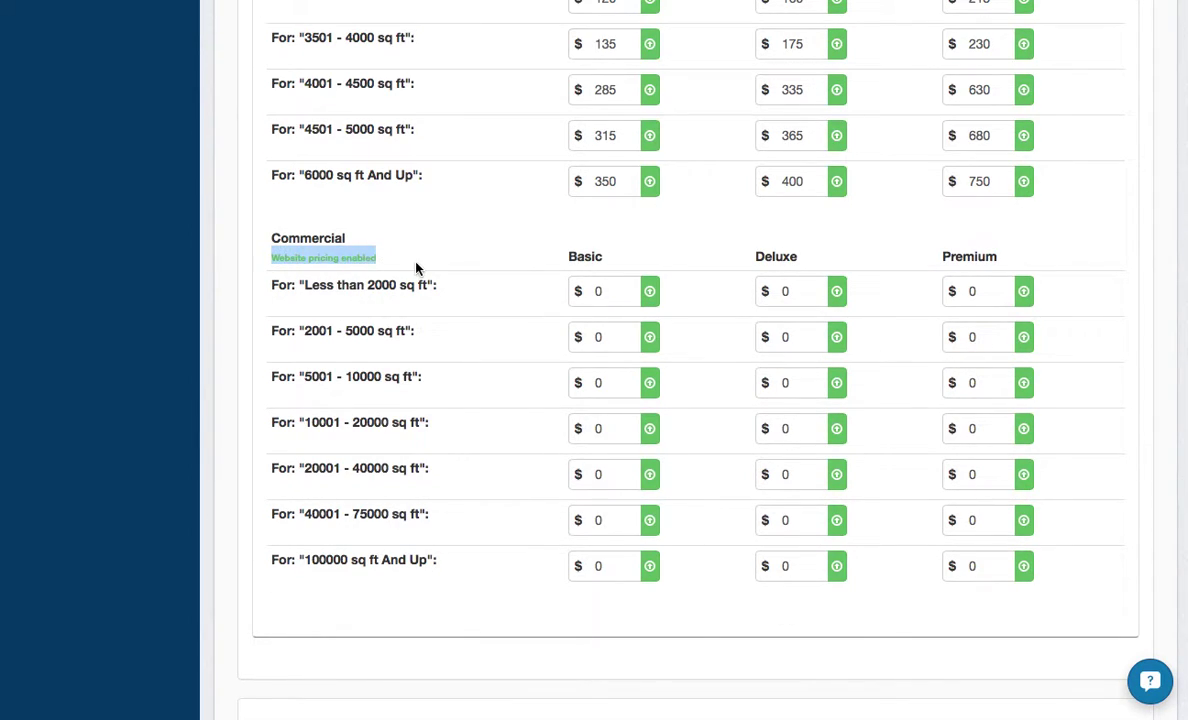
click(416, 268)
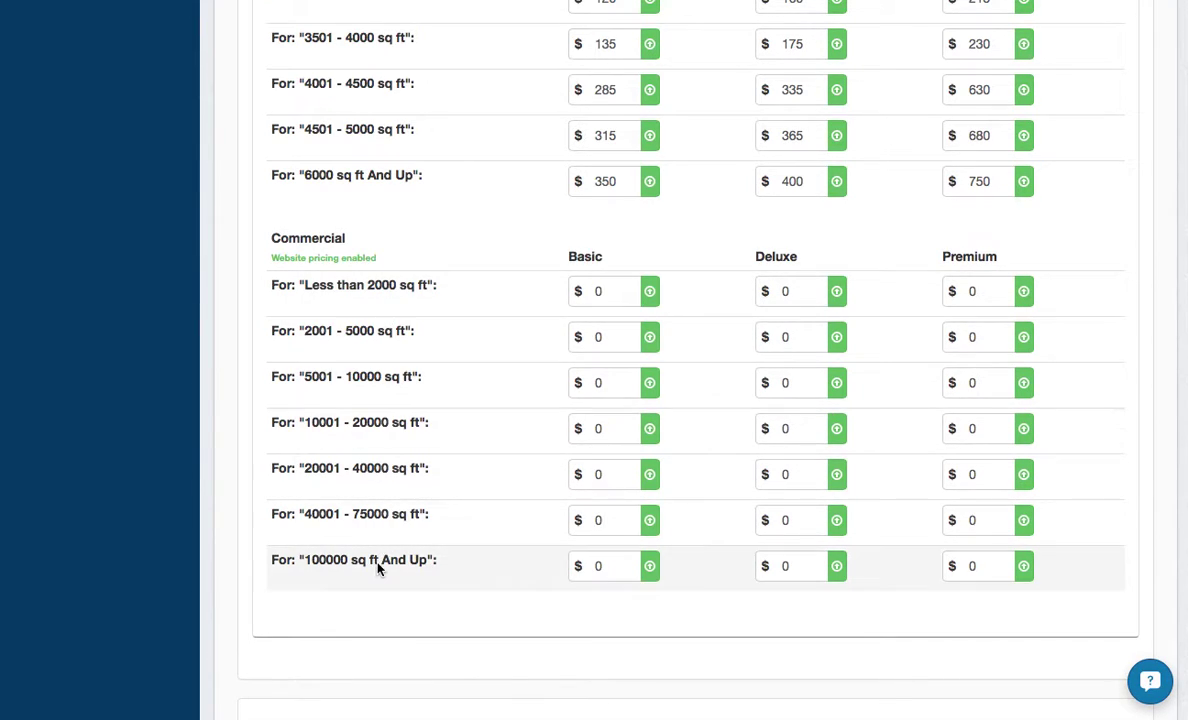
scroll(655, 318, up, 15)
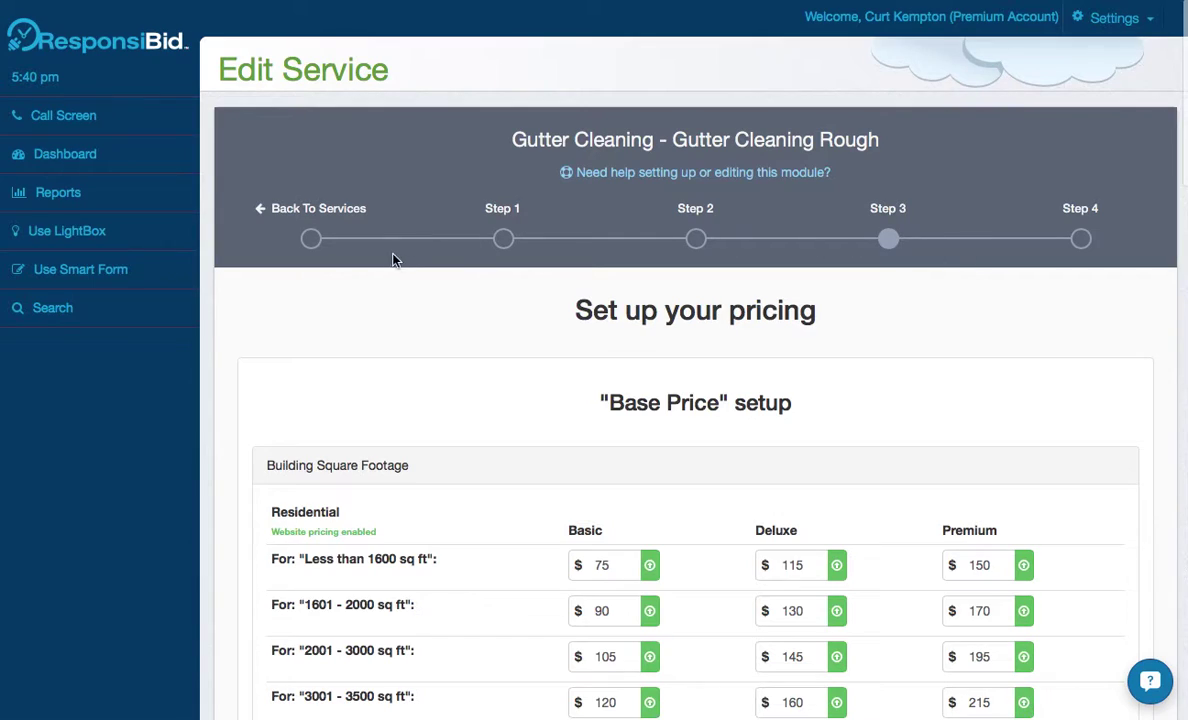
click(312, 242)
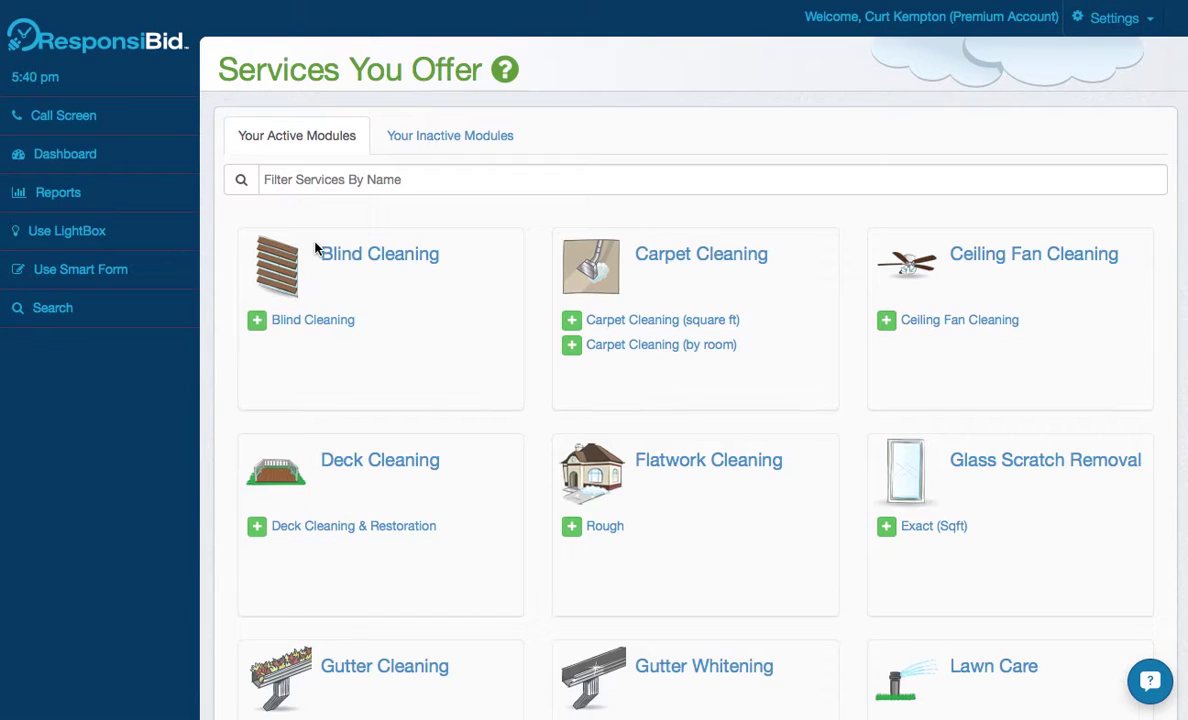
Step: View the Smart Form page, then open the Lightbox page, preview its "Give me a bid!" window and close it
click(100, 272)
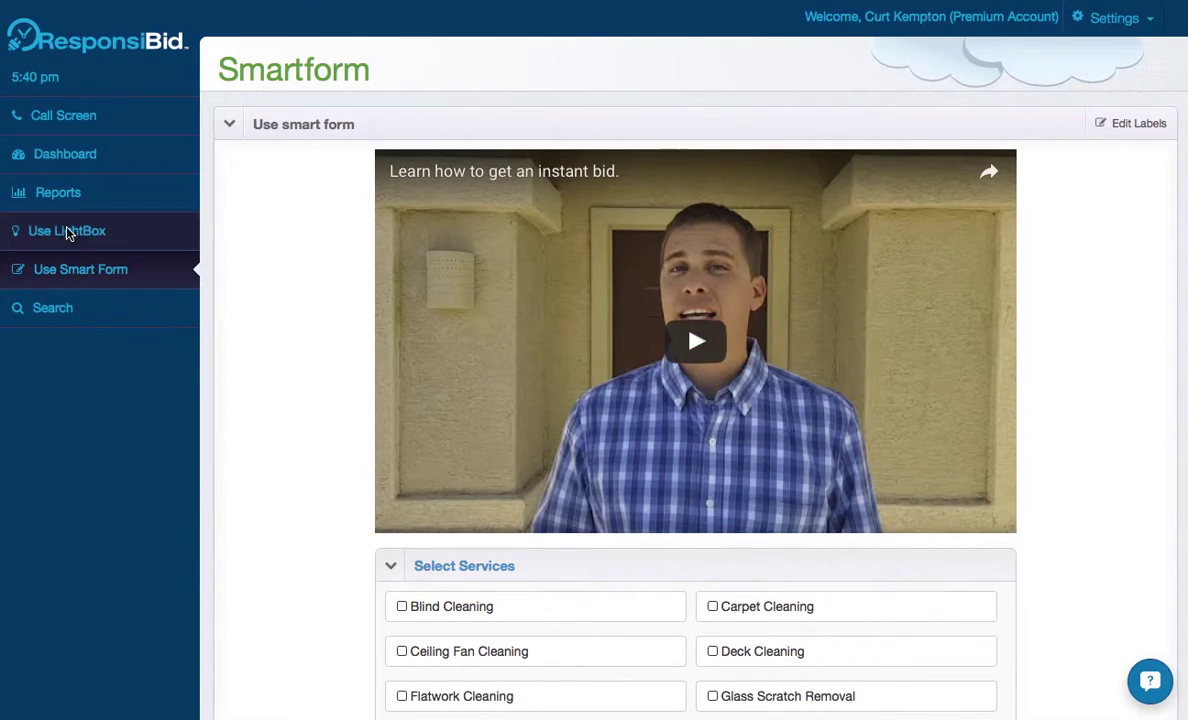
click(68, 233)
click(643, 303)
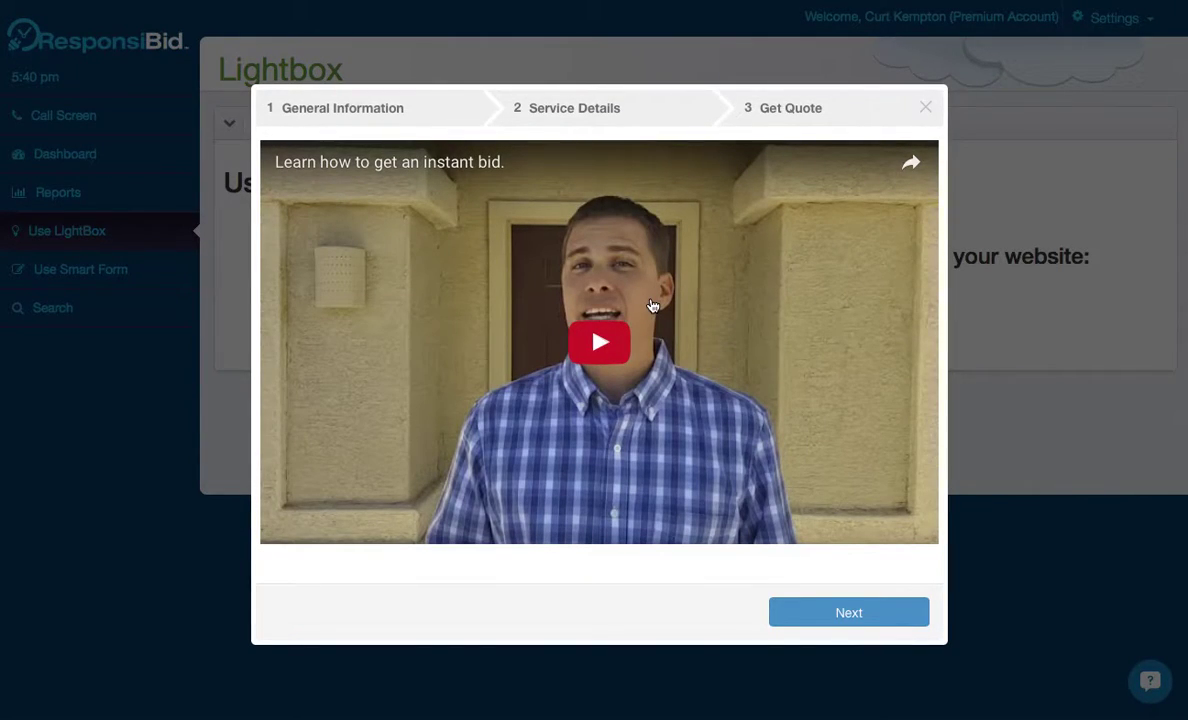
click(926, 107)
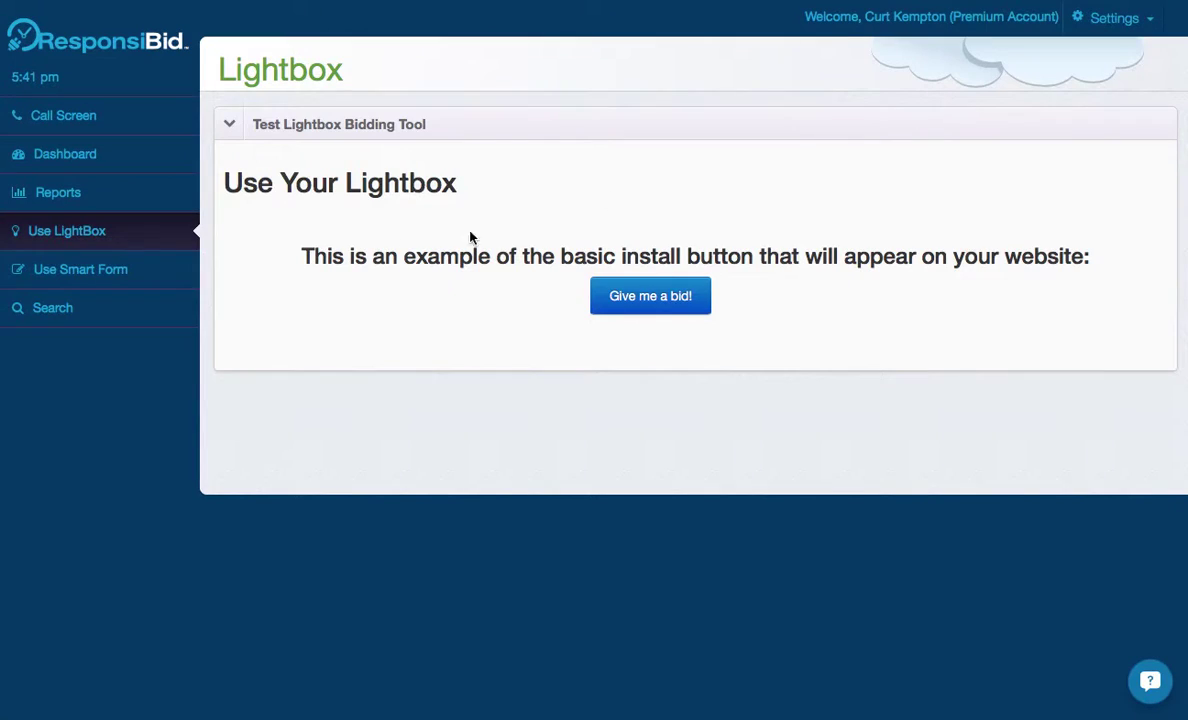
Step: Return to the Smart Form and expand its Property Information section
click(95, 272)
scroll(786, 364, down, 5)
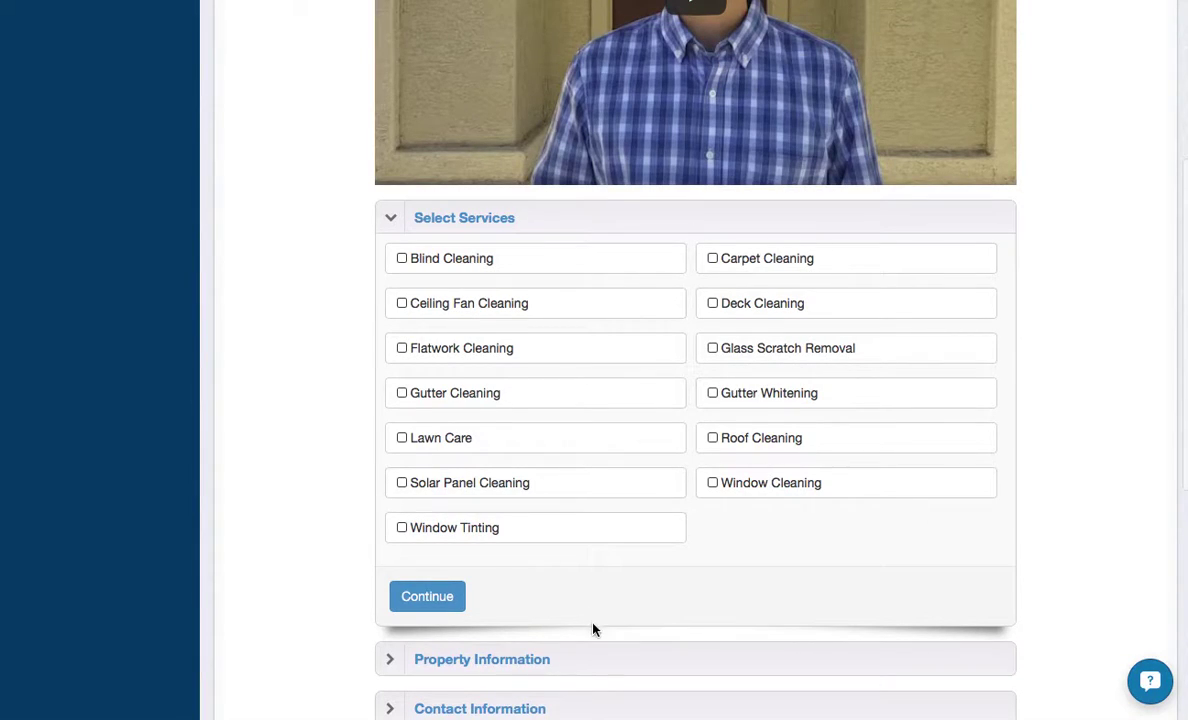
click(600, 660)
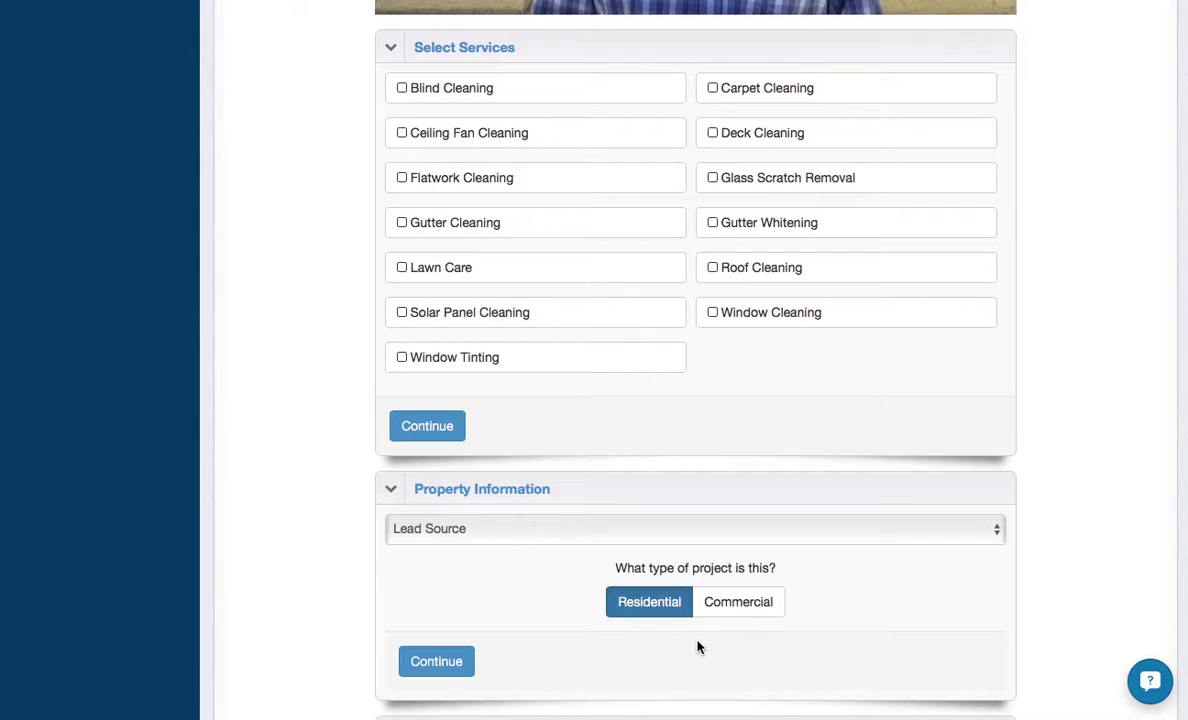
Step: Select Roof Cleaning, then deselect and reselect it to compare the property questions it requires
click(780, 272)
scroll(769, 537, down, 3)
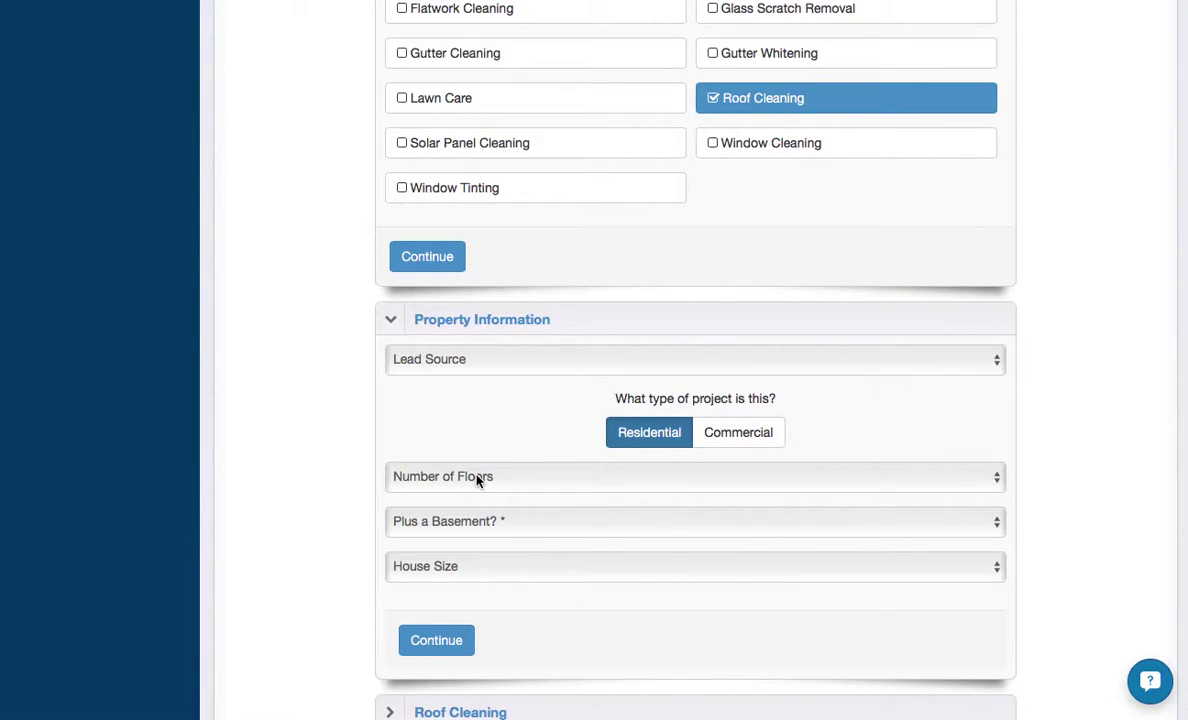
click(773, 99)
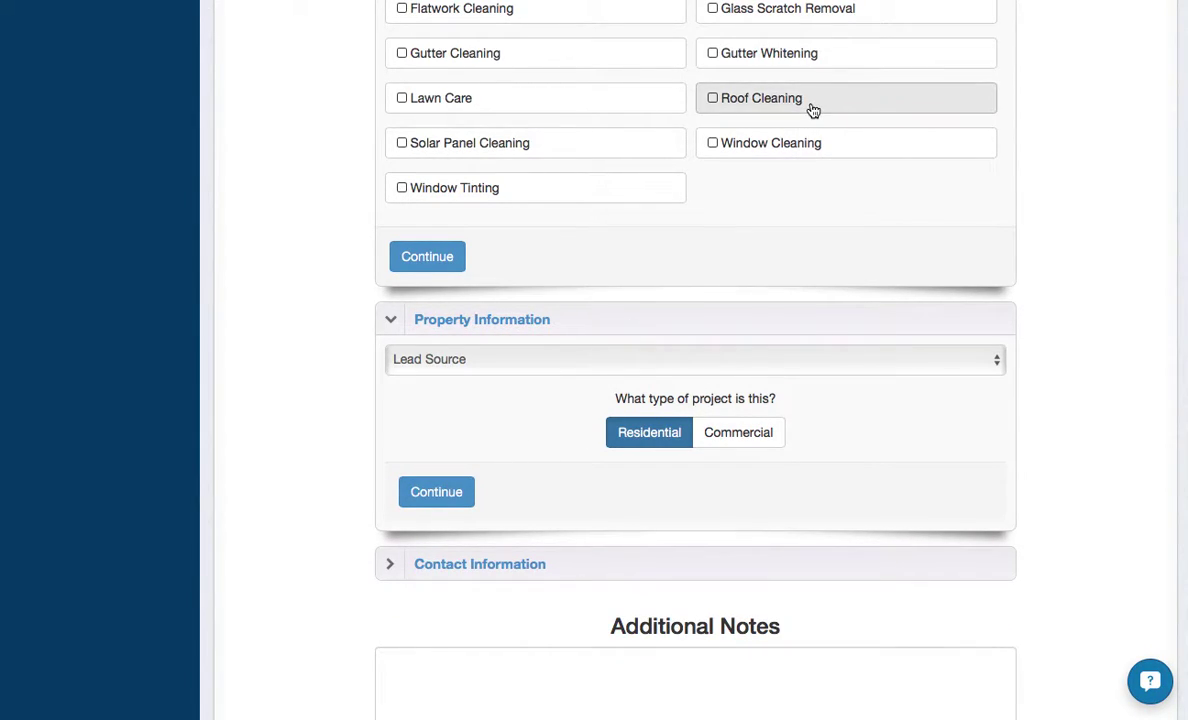
click(814, 104)
scroll(825, 209, up, 1)
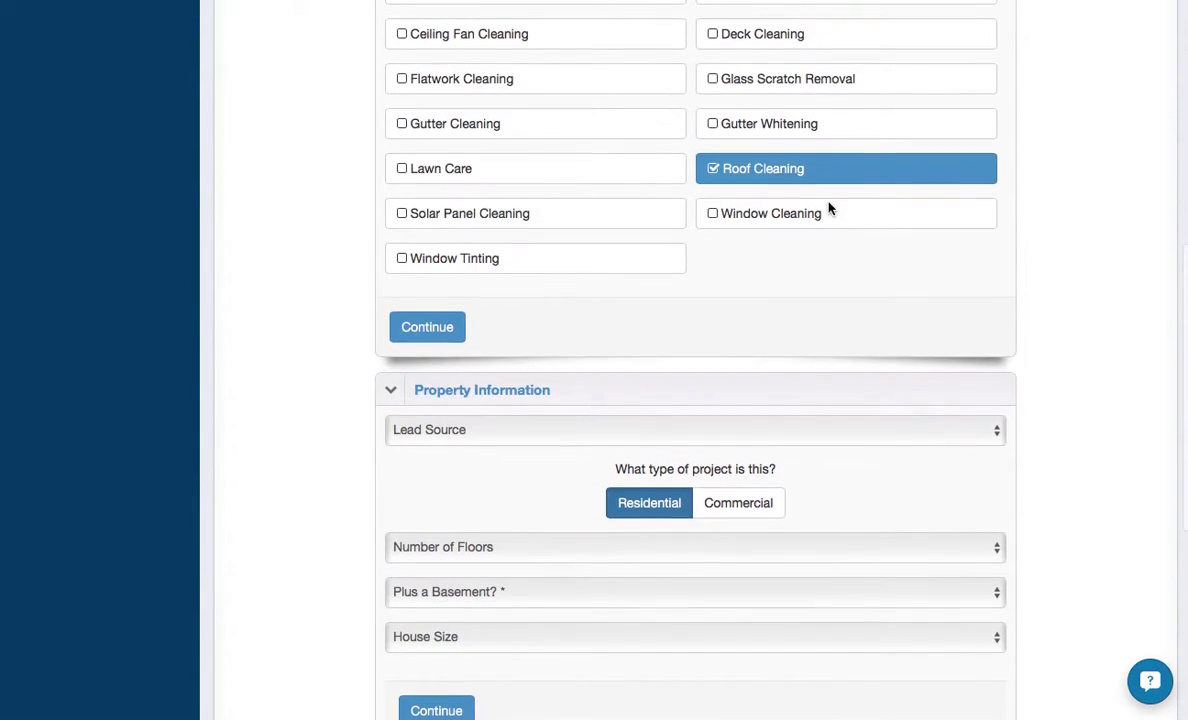
Step: Select Deck Cleaning and deselect Roof Cleaning in the Smart Form's services, then review the remaining property questions
click(776, 35)
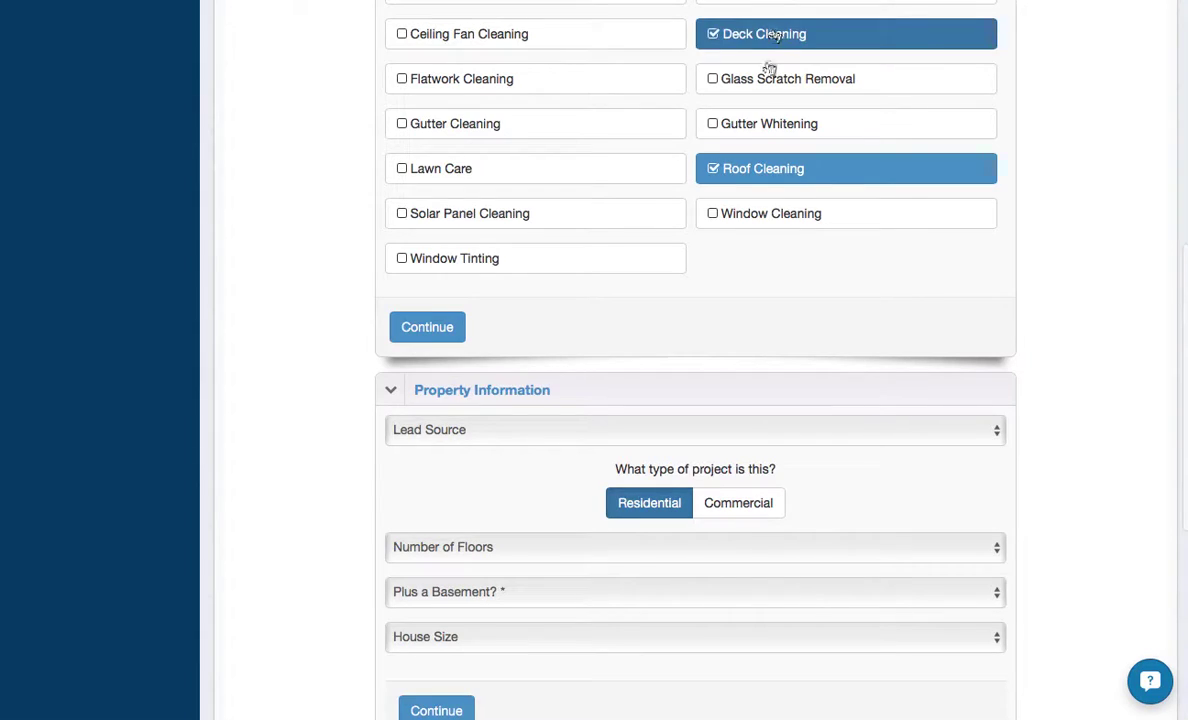
click(782, 172)
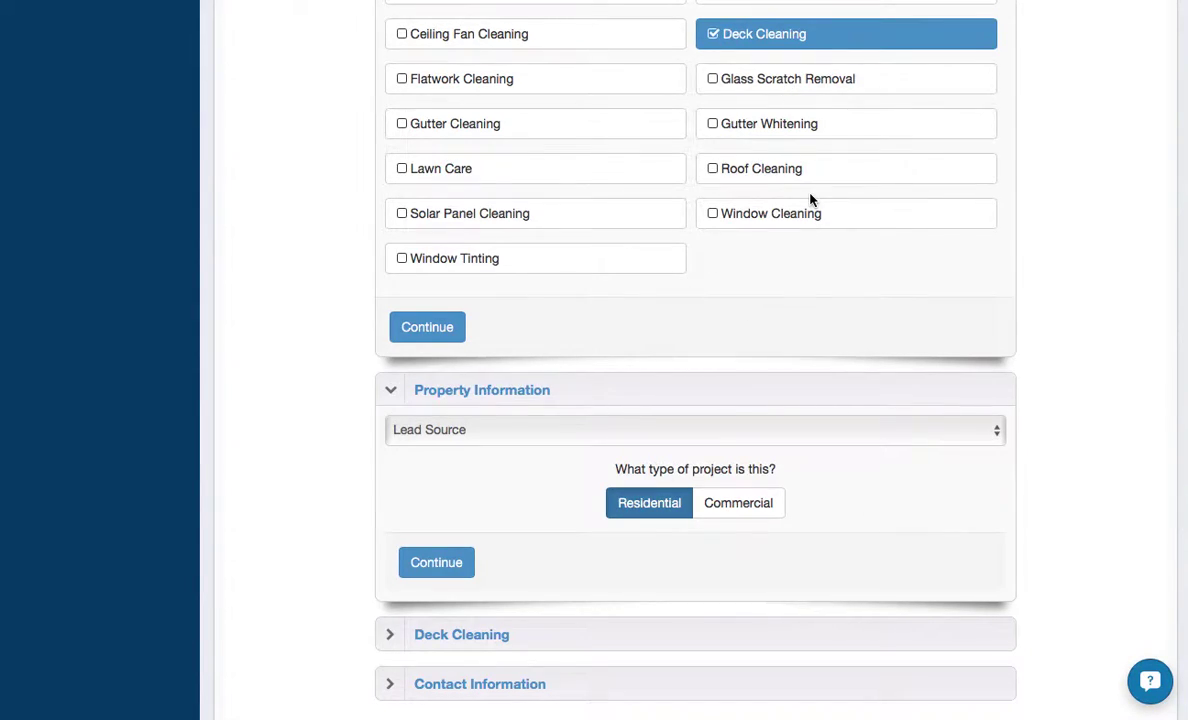
scroll(810, 199, up, 3)
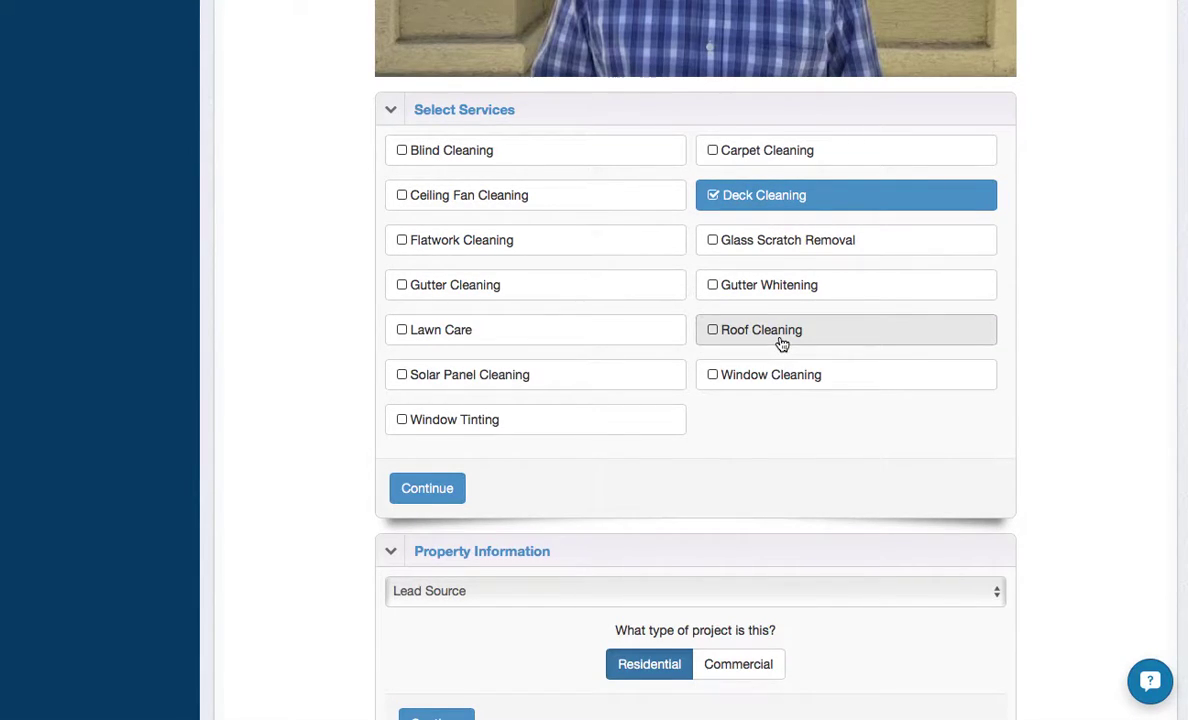
scroll(830, 416, down, 6)
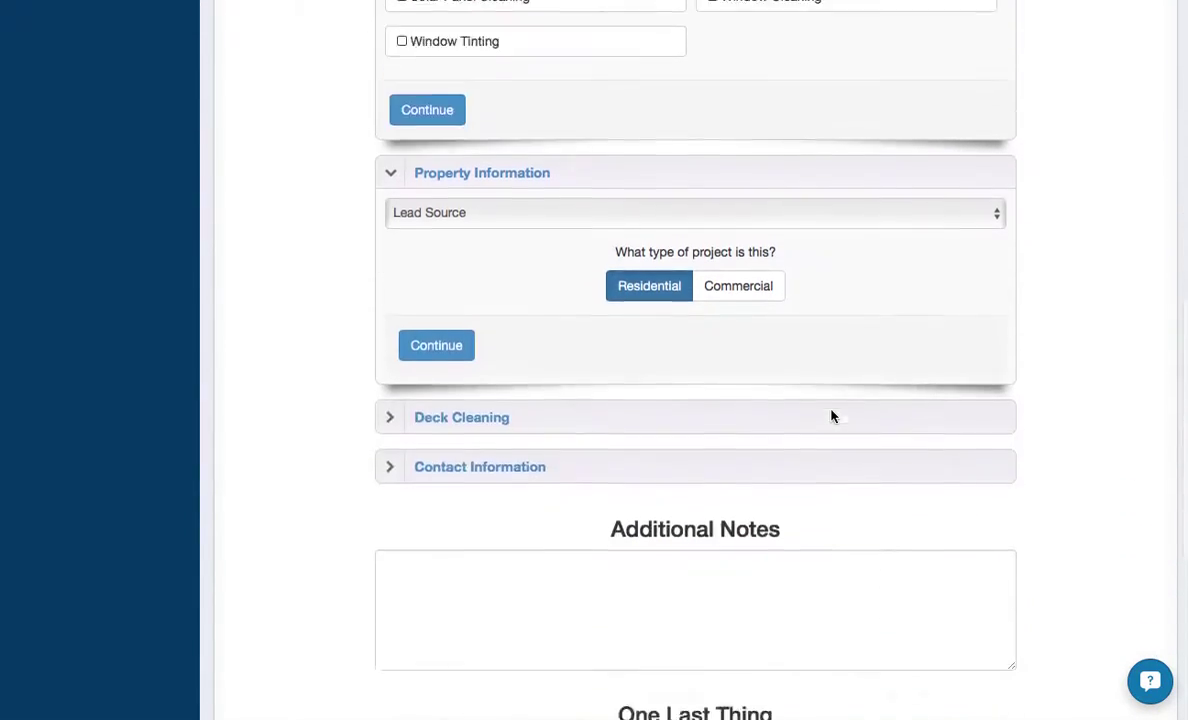
Step: Expand the Deck Cleaning section and review its bid help video and deck size question against the selected services
click(655, 220)
scroll(559, 124, down, 3)
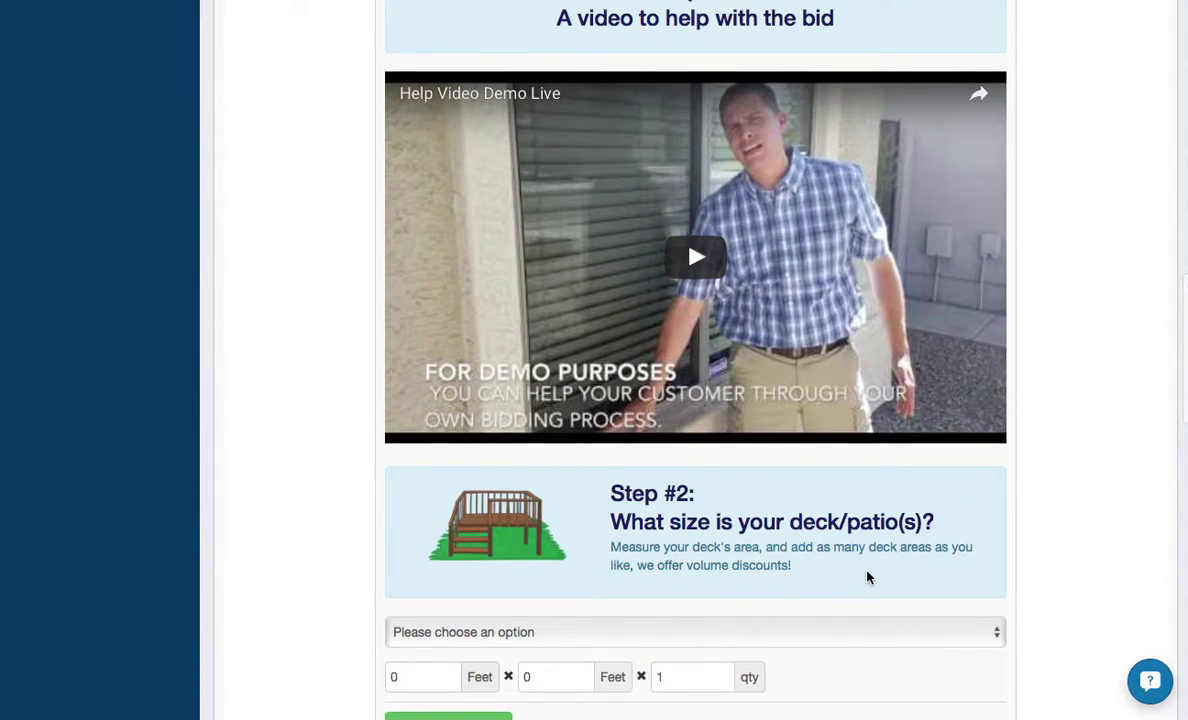
scroll(823, 548, down, 1)
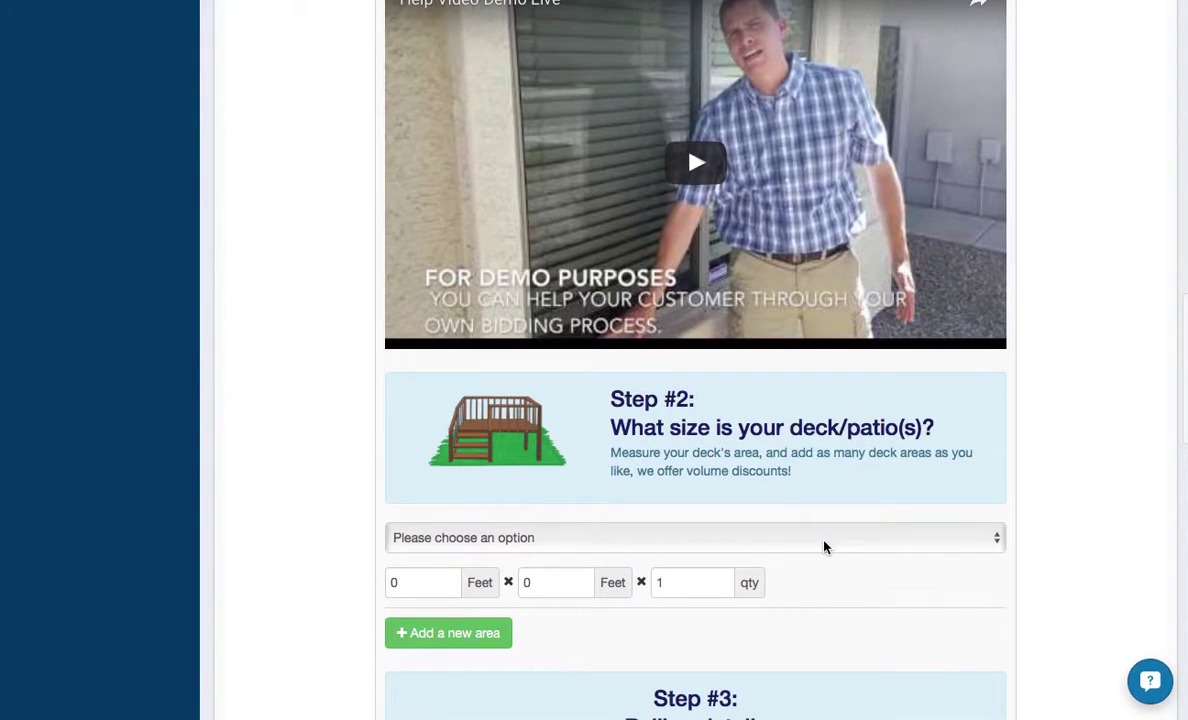
scroll(823, 548, up, 2)
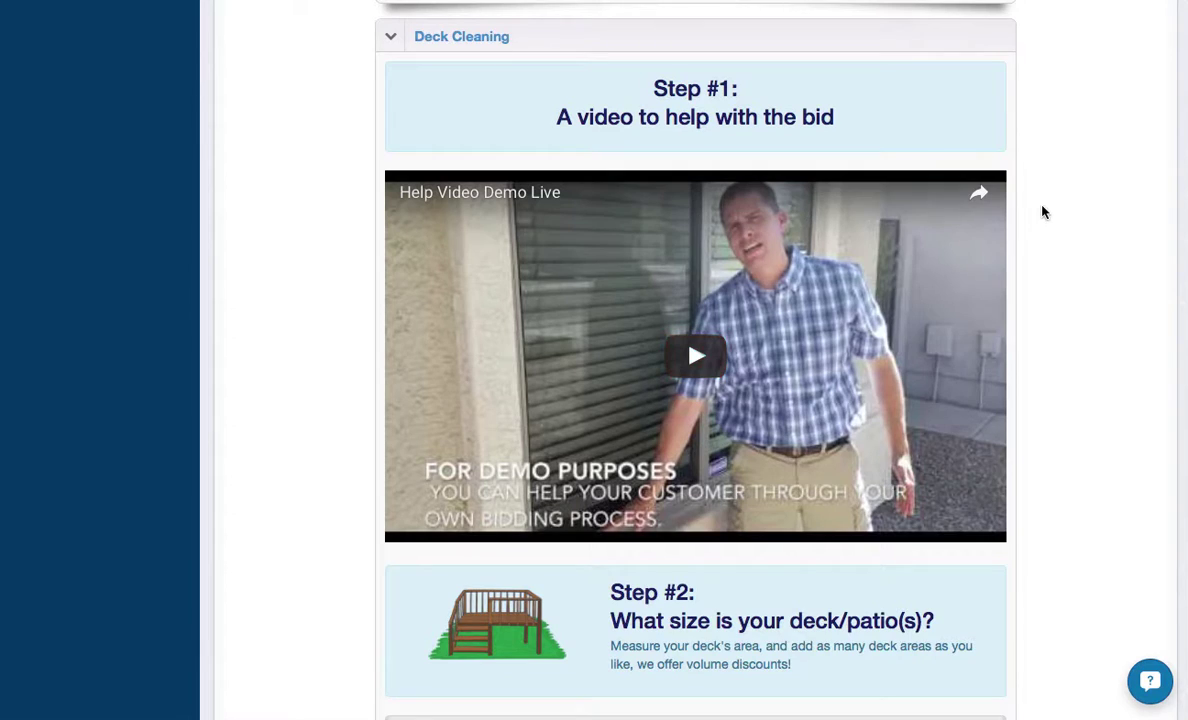
scroll(778, 135, up, 6)
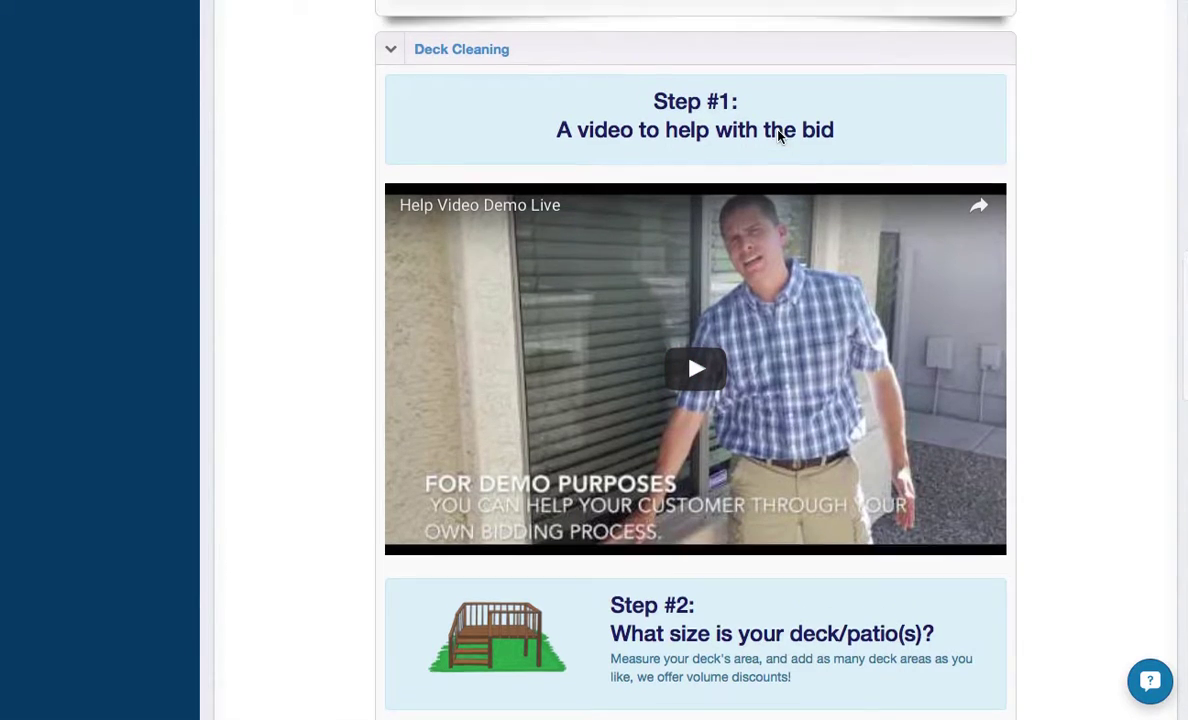
scroll(781, 138, up, 1)
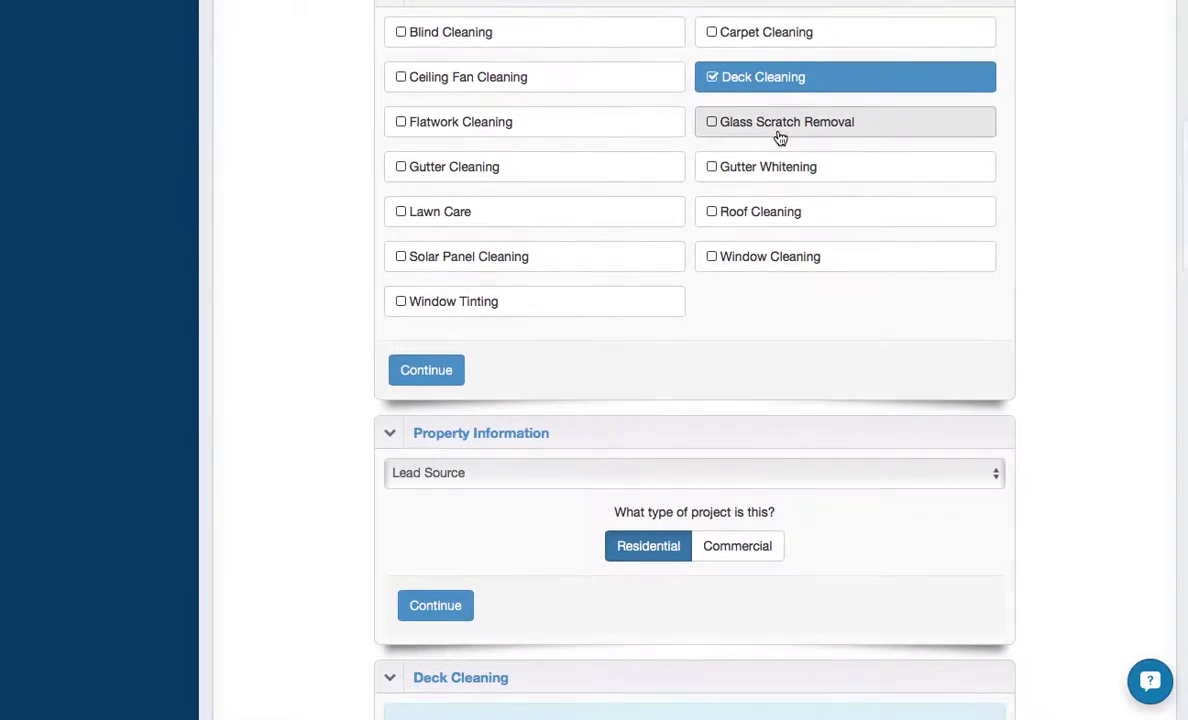
scroll(843, 435, down, 1)
scroll(840, 435, down, 1)
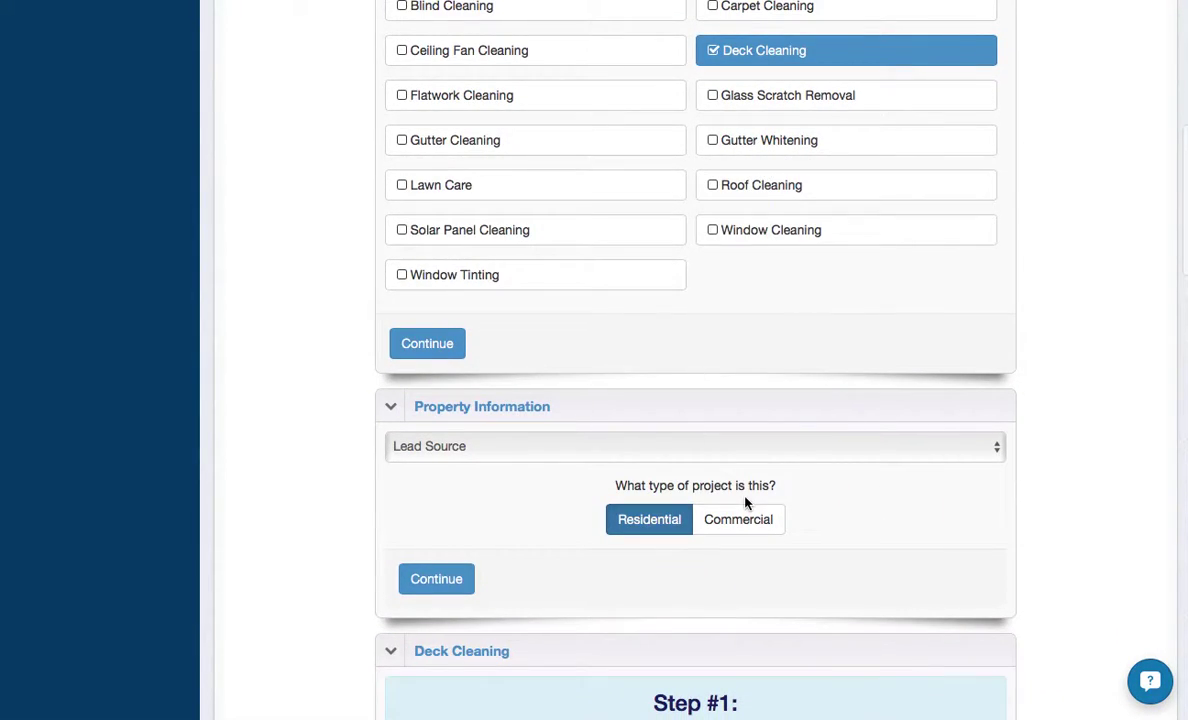
Step: Select Roof Cleaning again alongside Deck Cleaning and collapse the Deck Cleaning section
click(776, 196)
scroll(644, 565, down, 3)
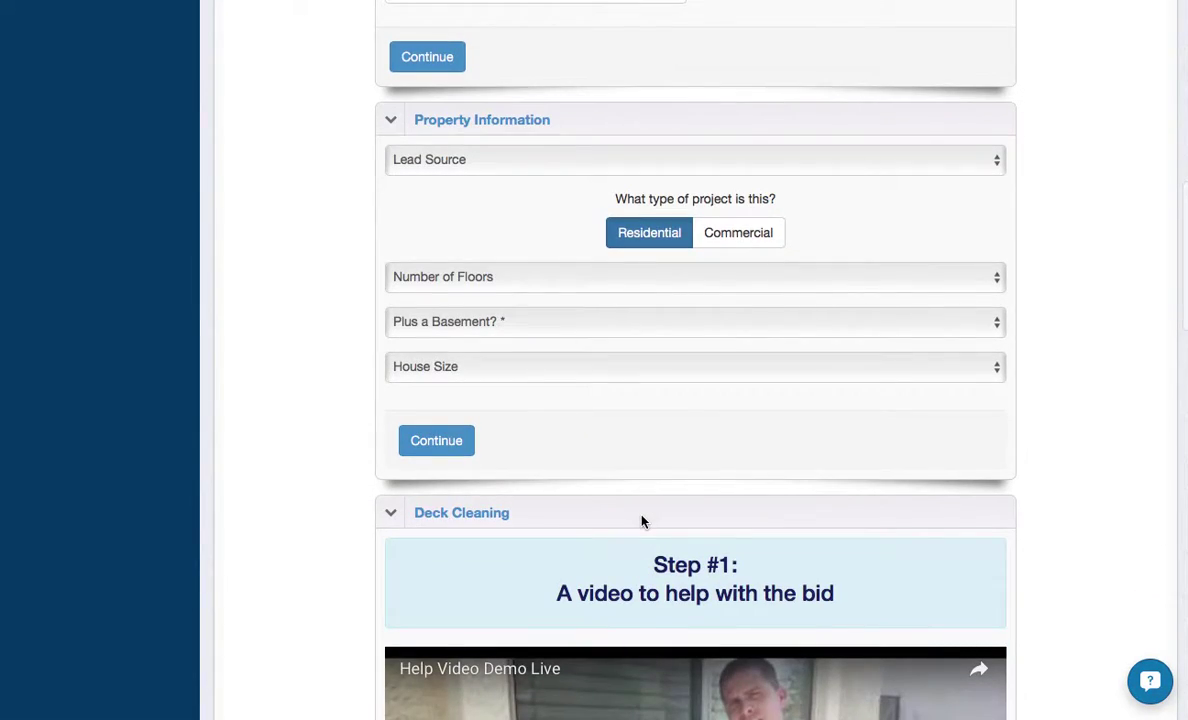
click(642, 521)
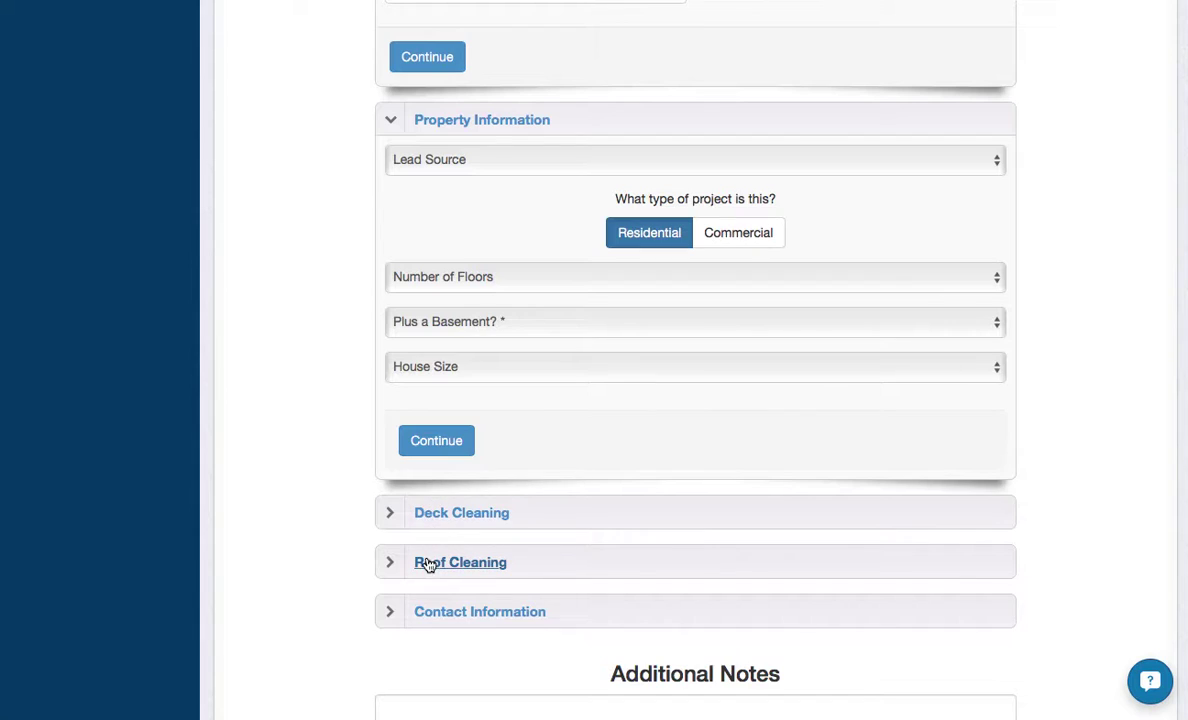
Step: Switch the project type to Commercial and review which property questions and service sections the Smart Form offers
click(761, 246)
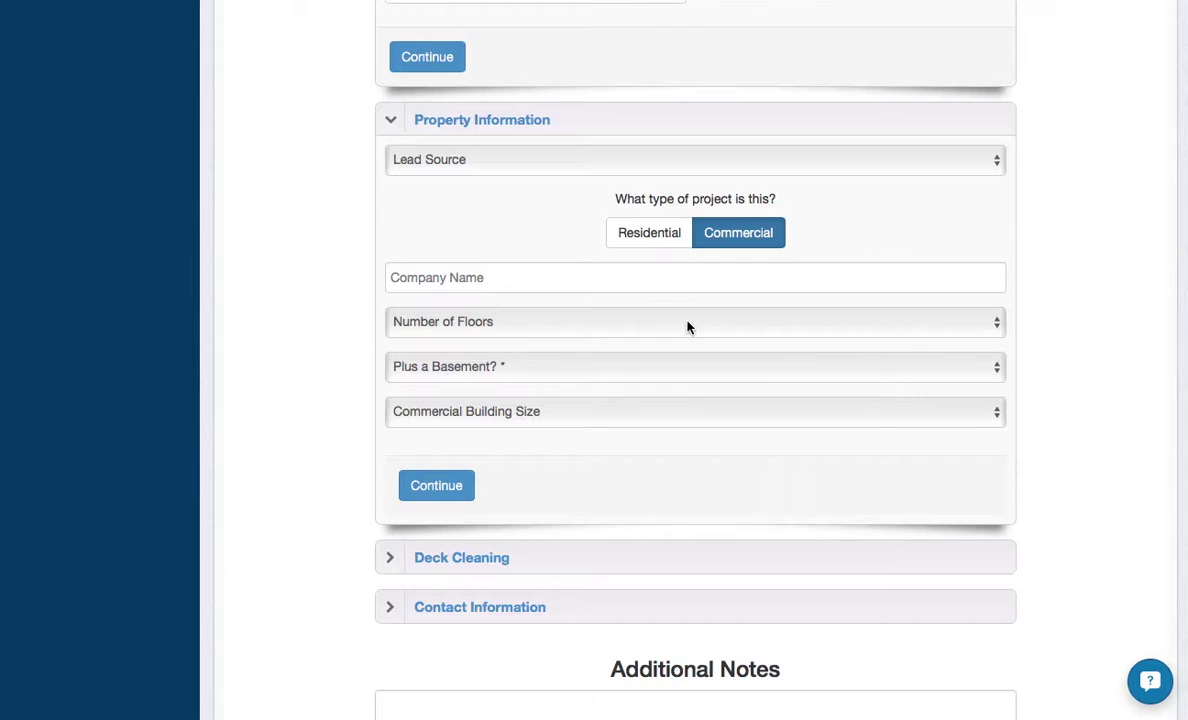
scroll(687, 327, up, 5)
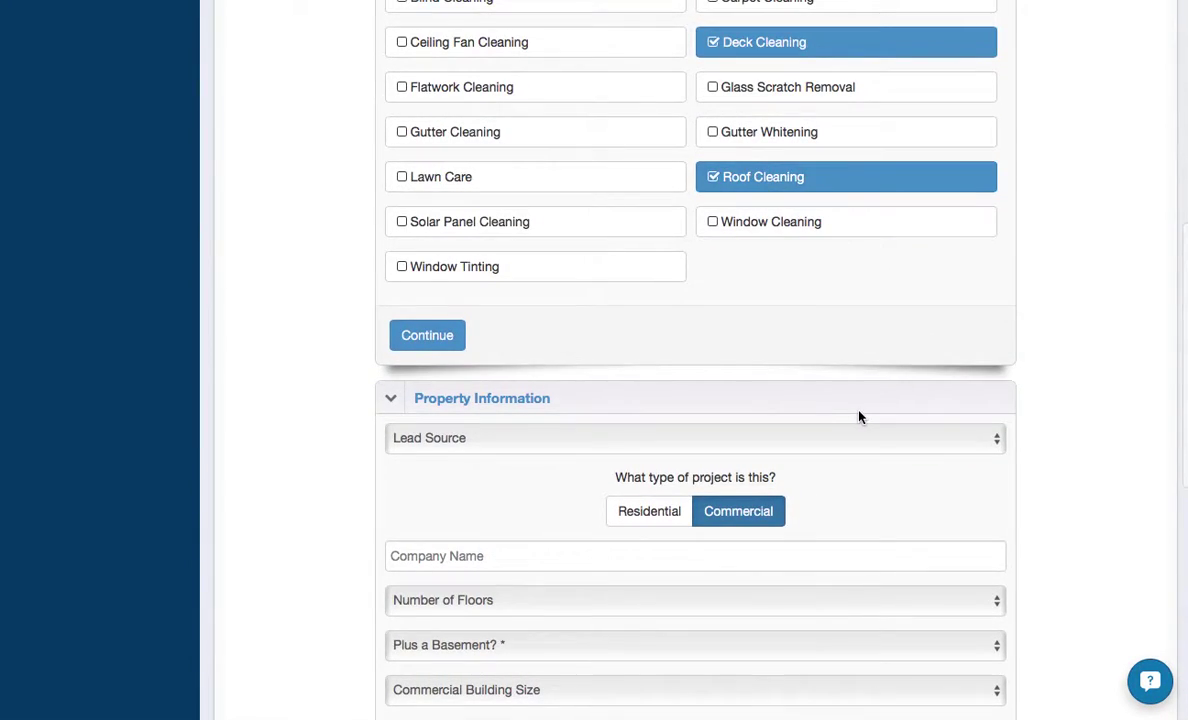
scroll(859, 417, down, 5)
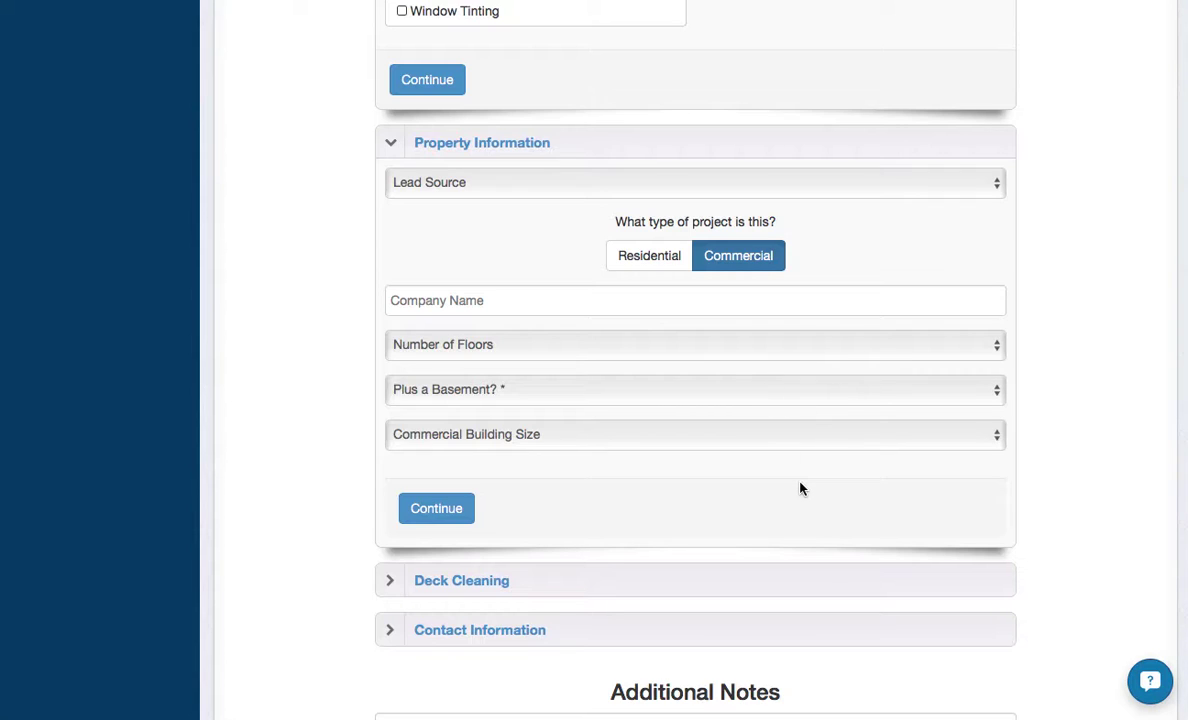
scroll(800, 488, up, 12)
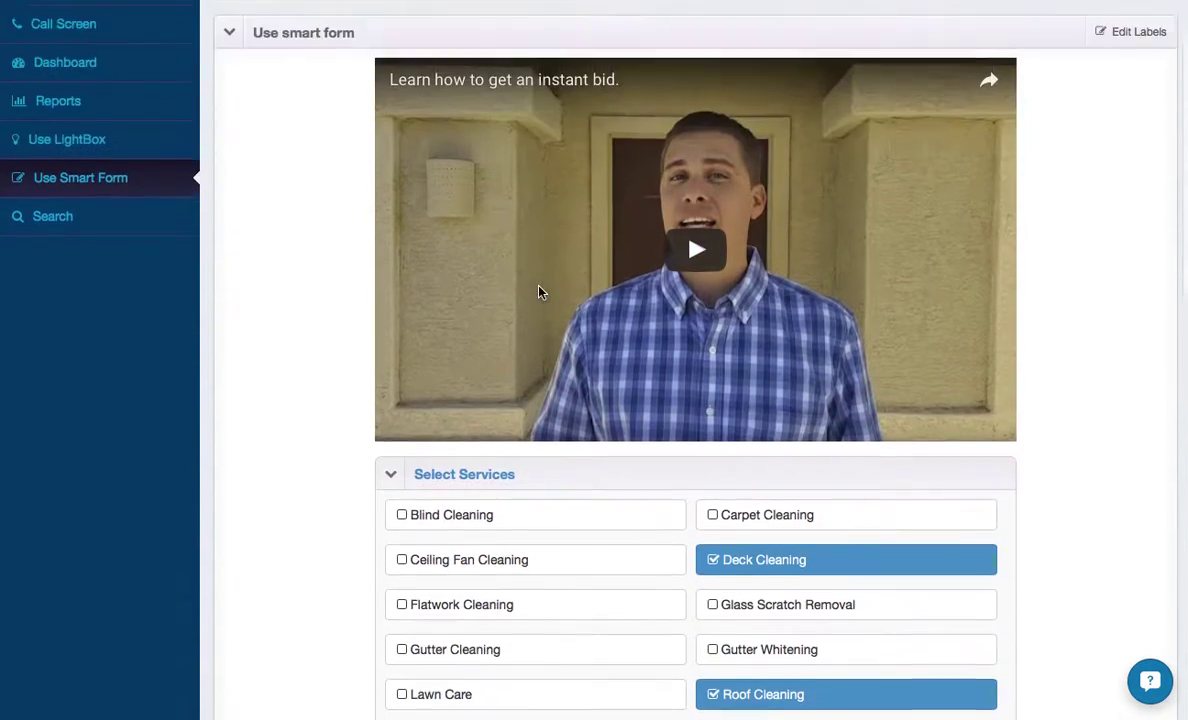
scroll(538, 291, up, 2)
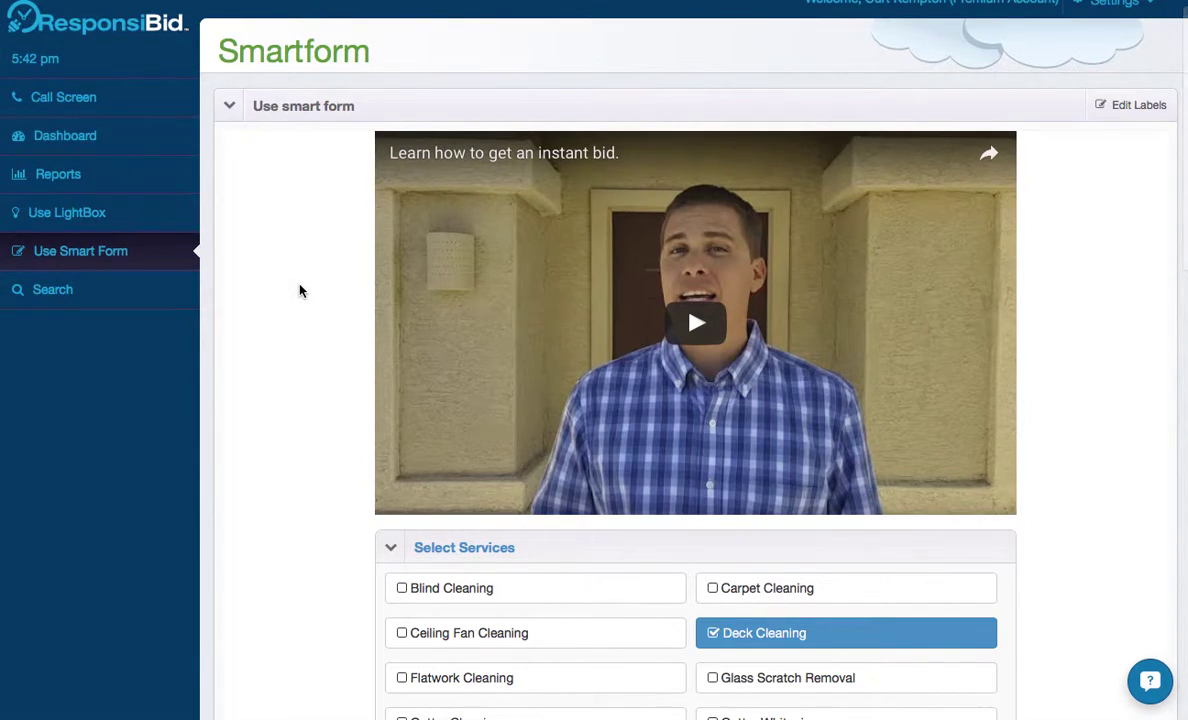
scroll(300, 291, down, 6)
scroll(941, 430, down, 3)
scroll(941, 430, down, 3)
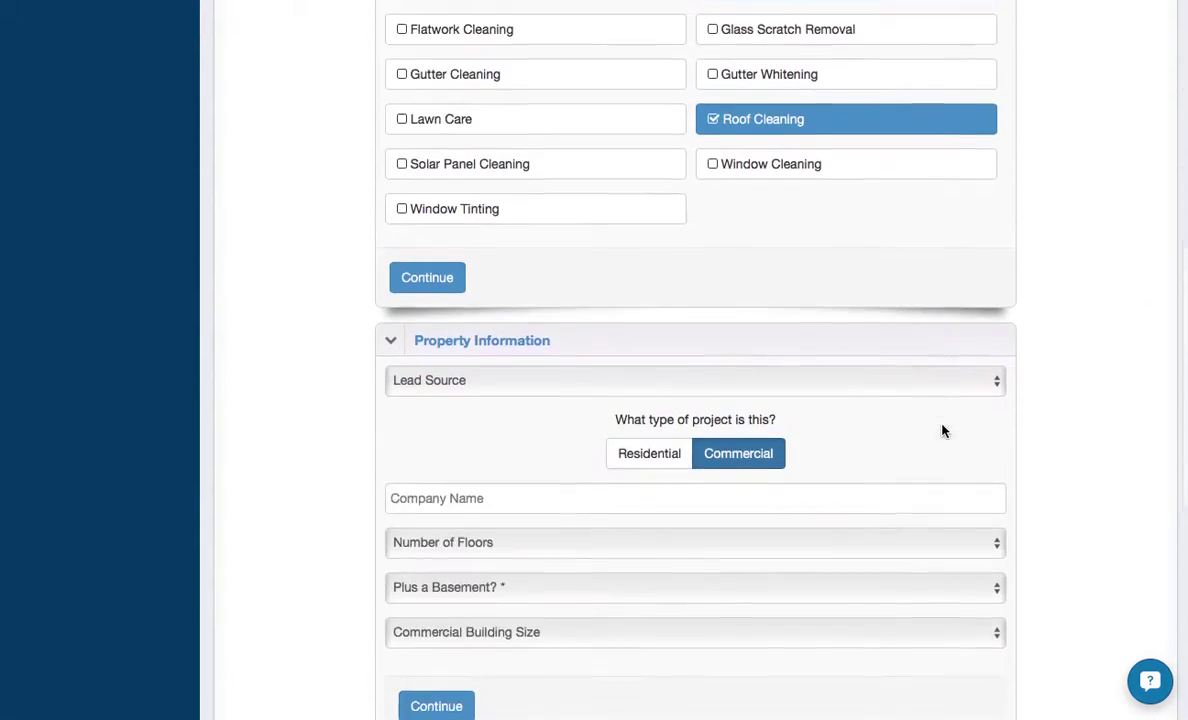
Step: Open the Call Screen and expand its Property Information and Select Services sections
scroll(941, 430, up, 10)
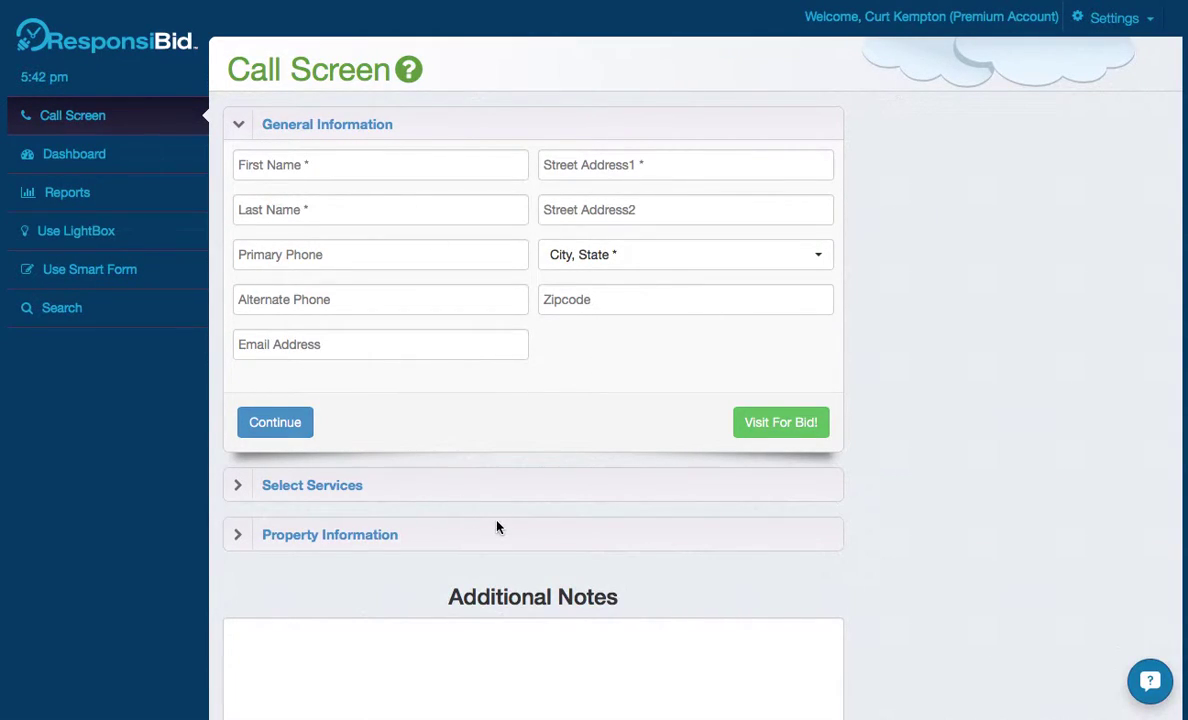
click(456, 535)
click(528, 487)
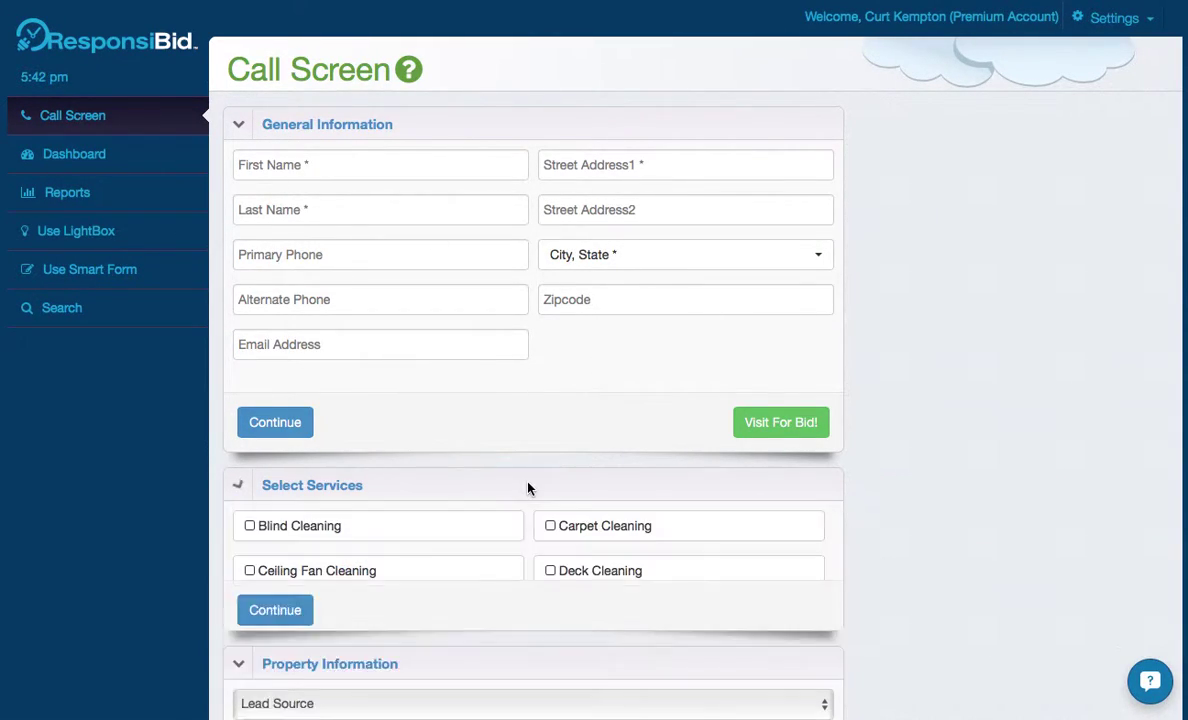
Step: Select Deck Cleaning on the Call Screen, toggle Roof Cleaning on and off, and review the property questions
scroll(528, 487, down, 4)
click(622, 355)
click(610, 492)
click(679, 497)
scroll(897, 566, down, 8)
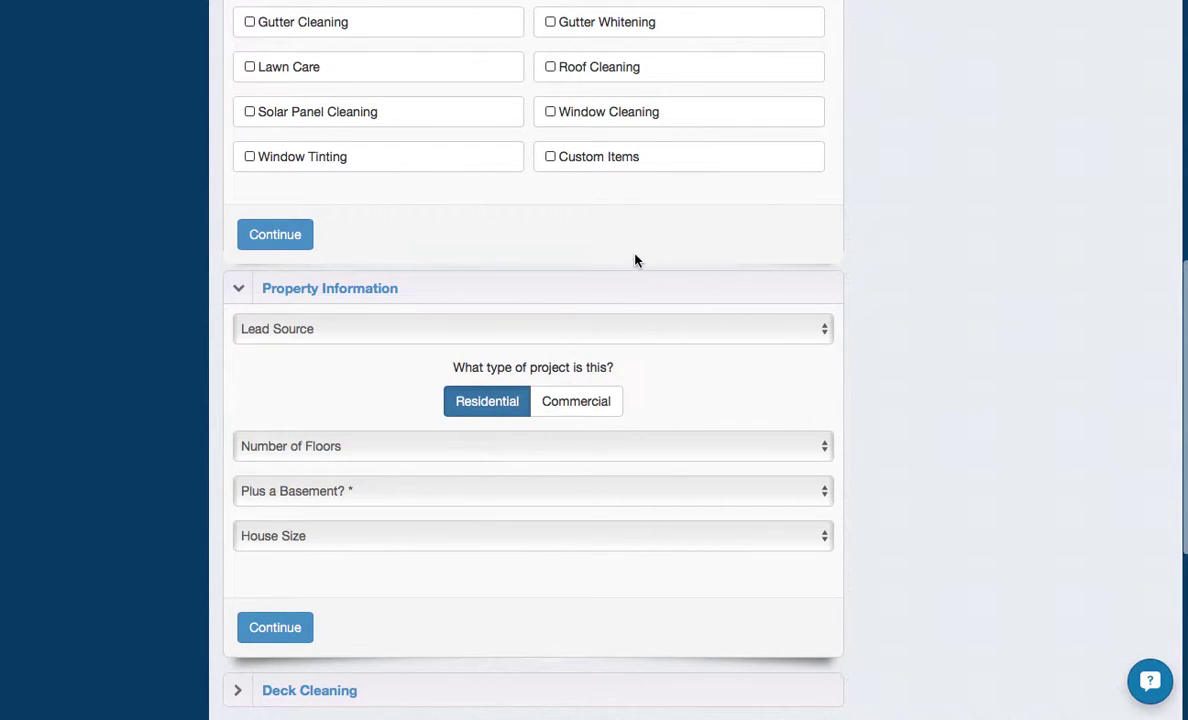
Step: Review the Number of Floors choices under Property Information with only Deck Cleaning selected
scroll(634, 260, up, 10)
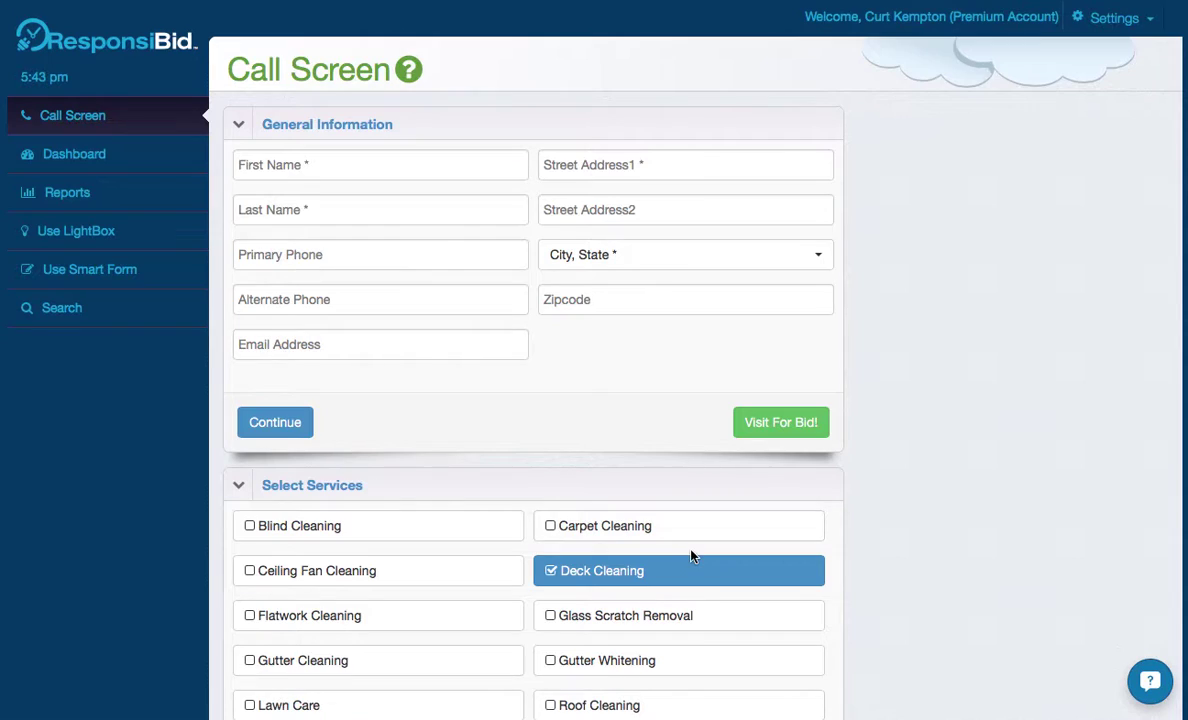
scroll(690, 555, down, 6)
click(448, 500)
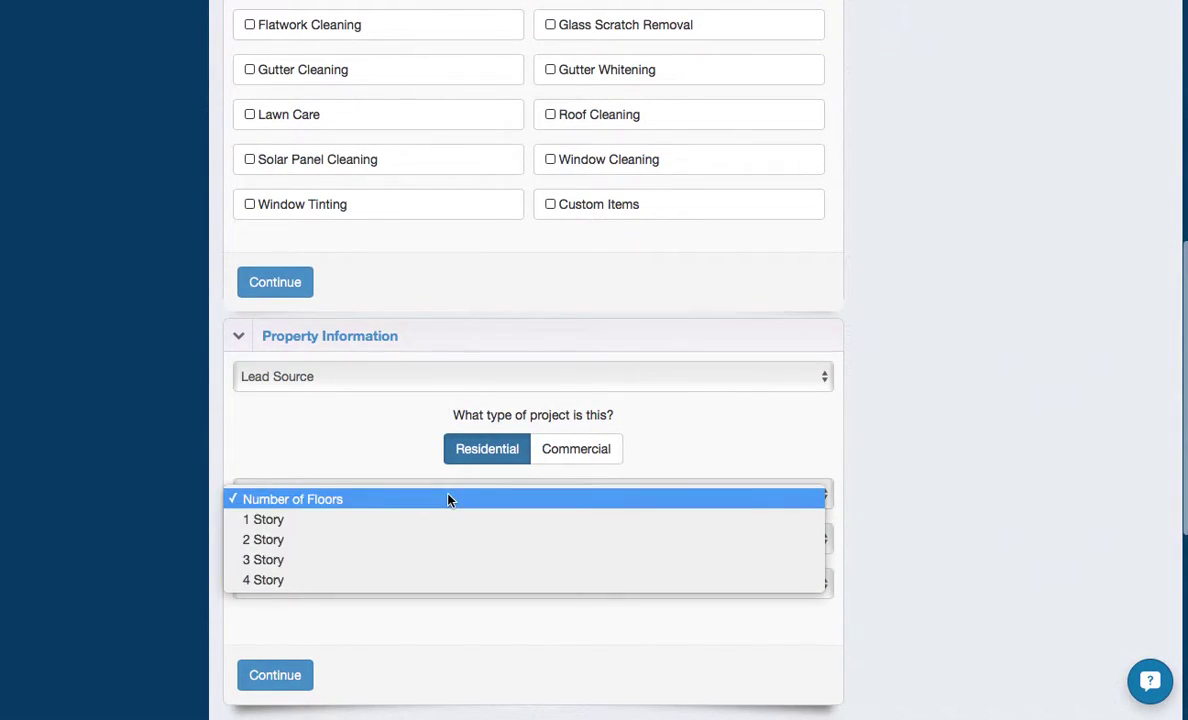
click(954, 503)
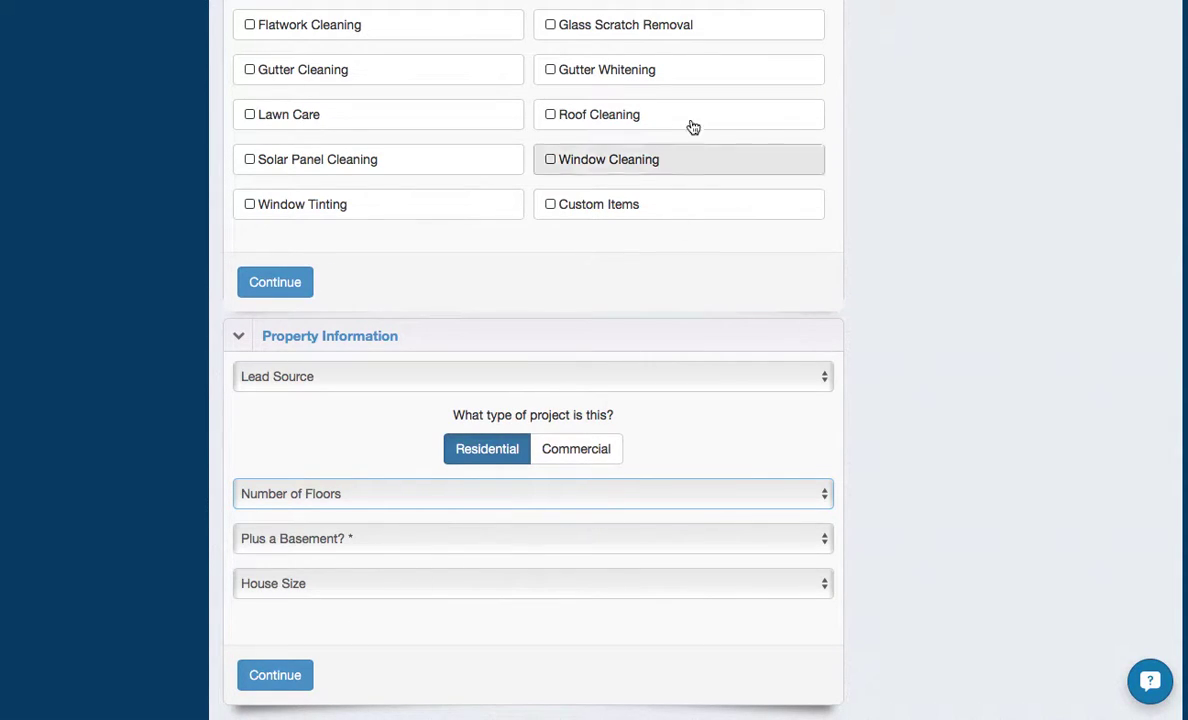
Step: Add Roof Cleaning to the selected services and review the Number of Floors choices and the service sections on the Call Screen
click(660, 124)
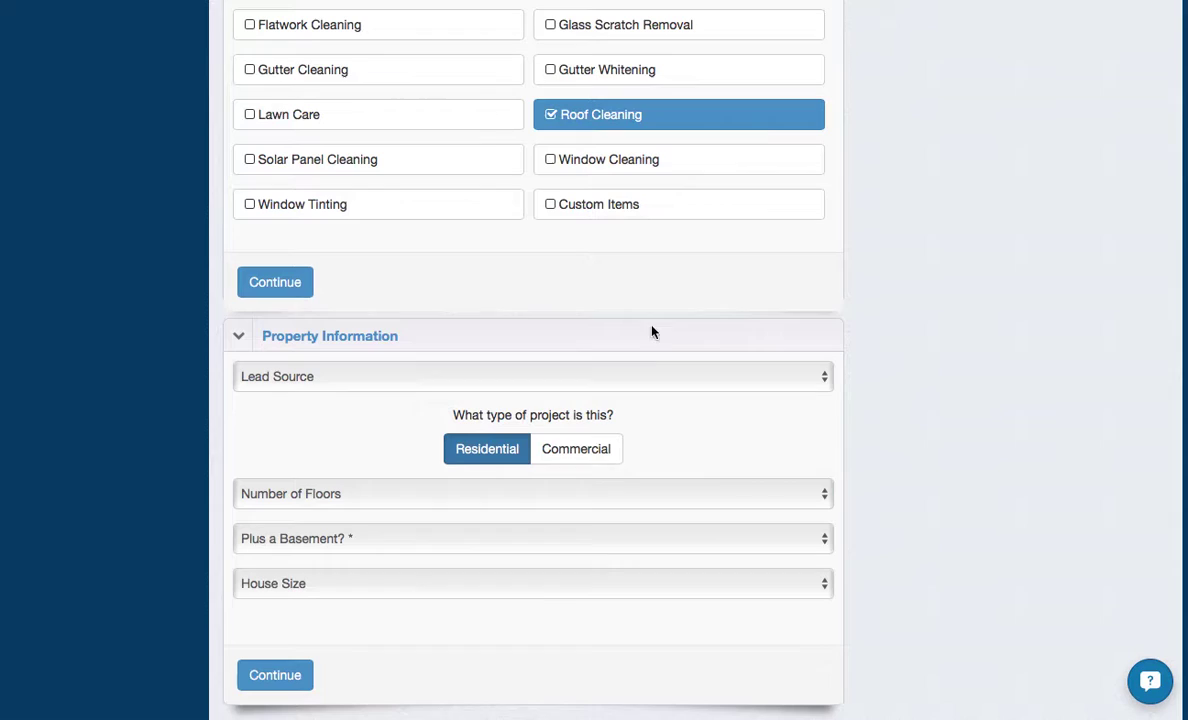
click(486, 496)
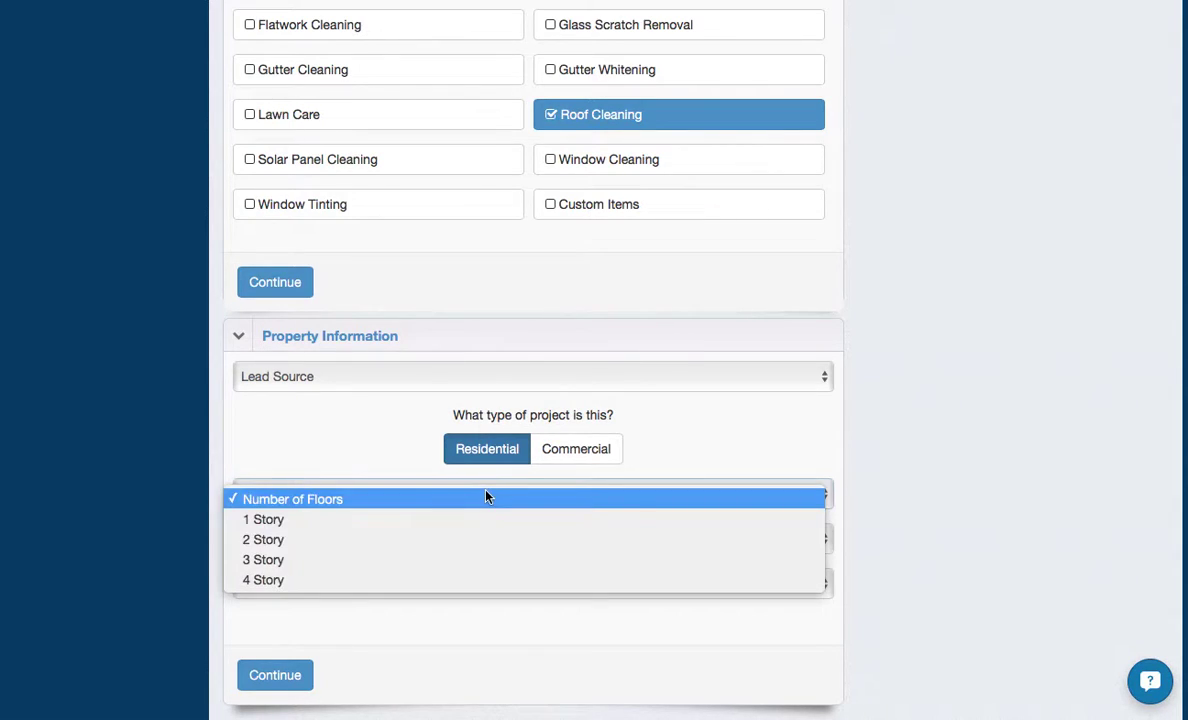
click(880, 481)
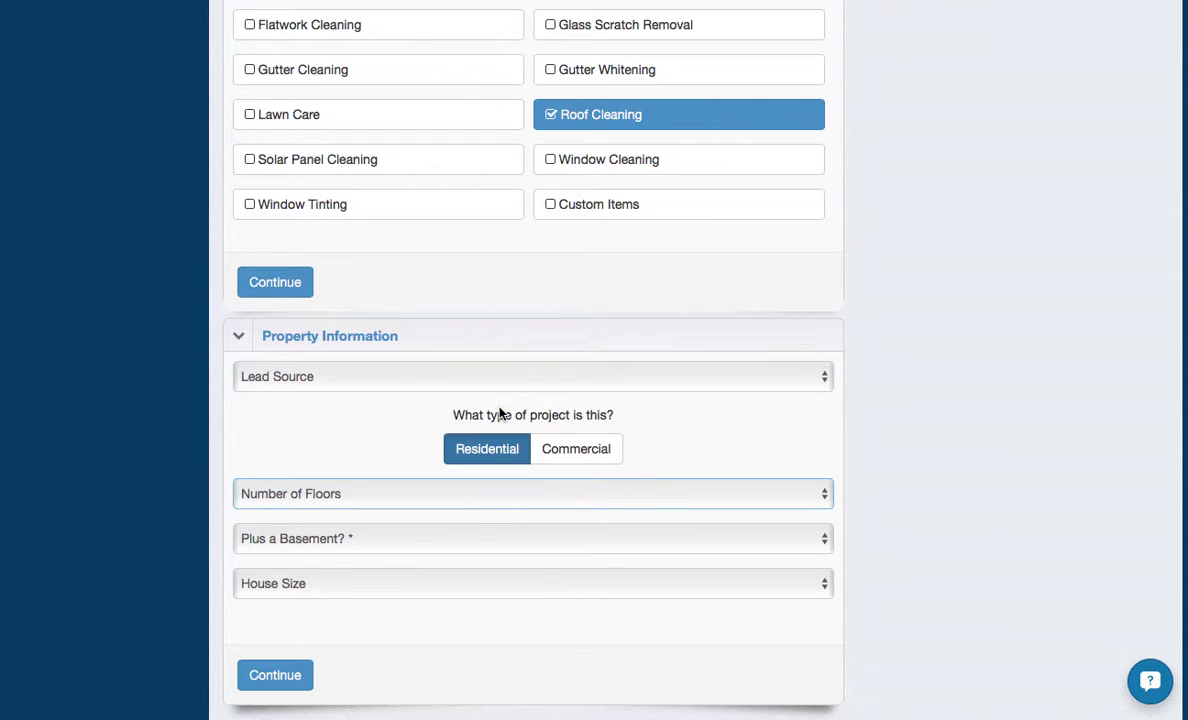
scroll(495, 480, up, 3)
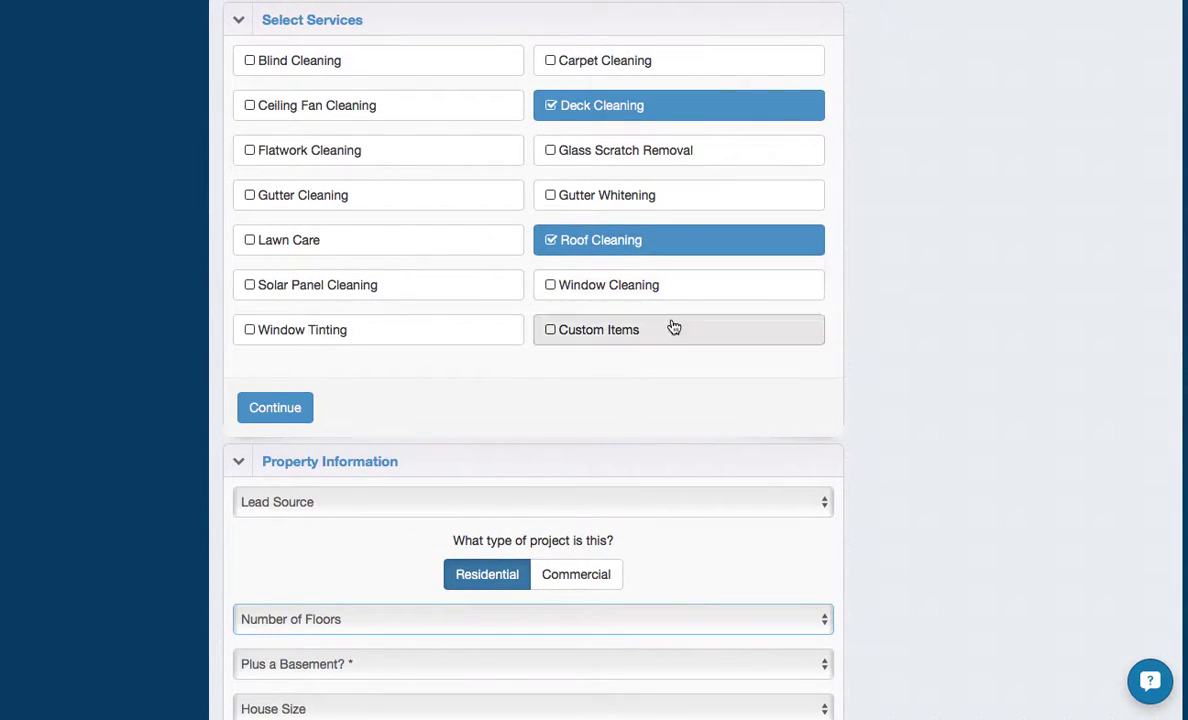
scroll(672, 333, down, 1)
scroll(670, 341, down, 2)
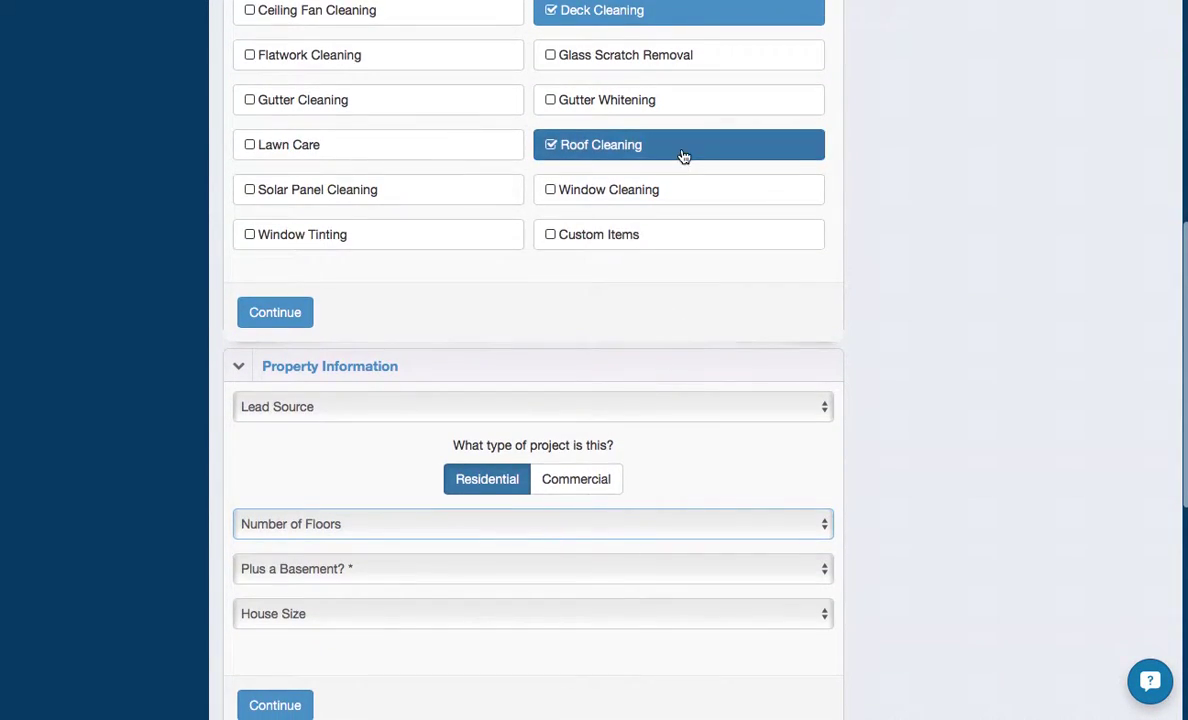
scroll(772, 390, up, 4)
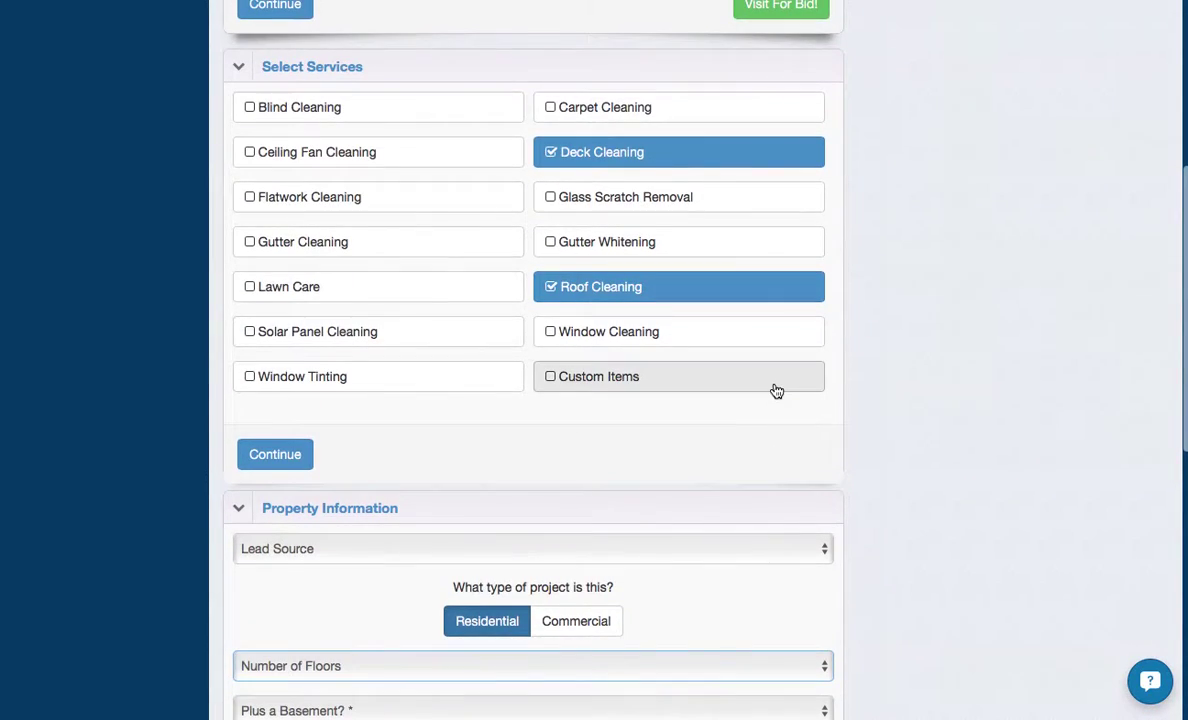
scroll(944, 405, down, 15)
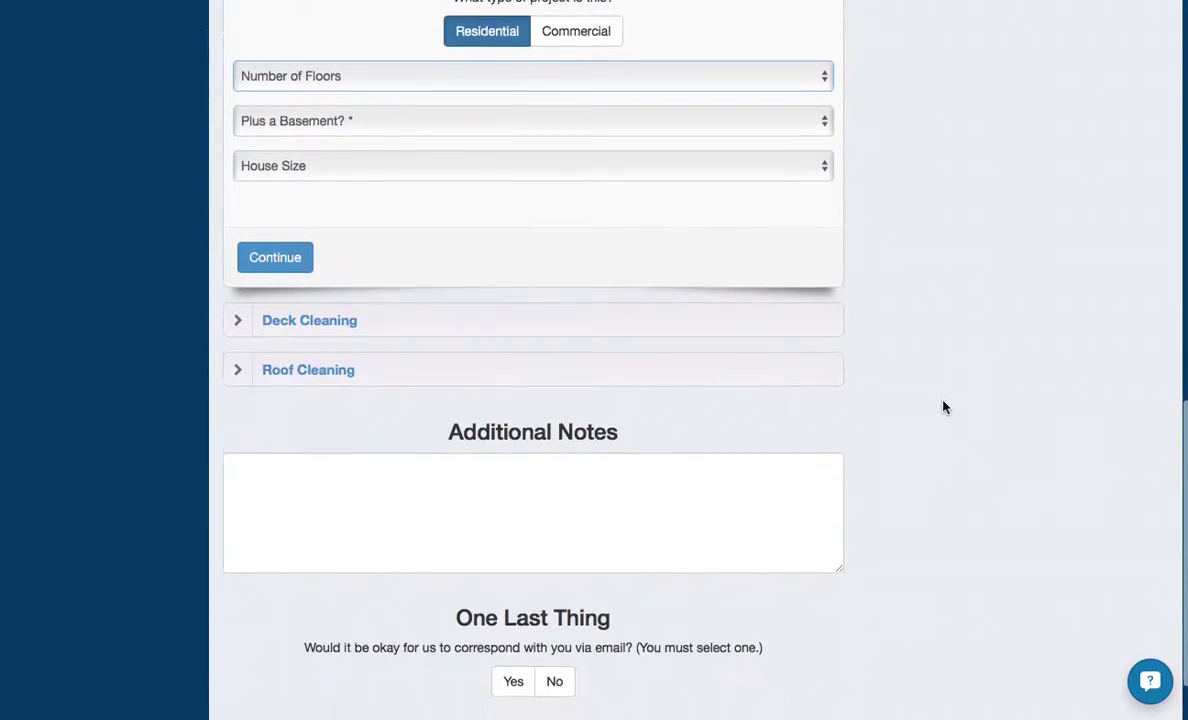
scroll(892, 374, up, 4)
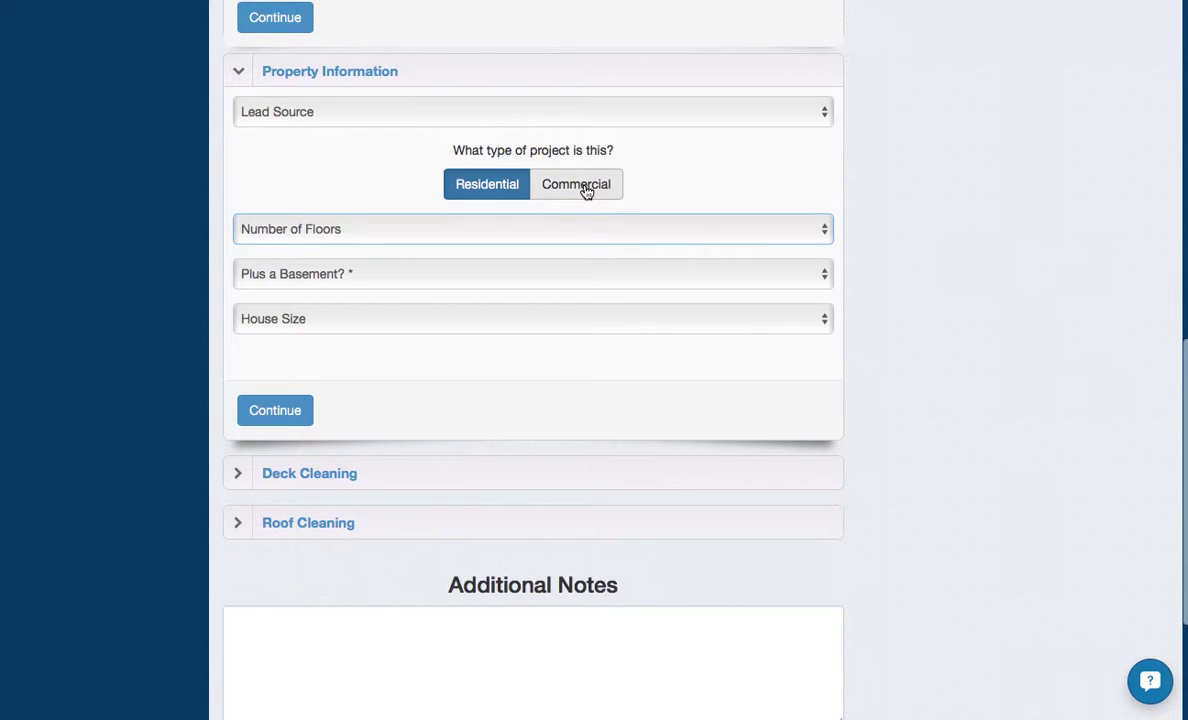
Step: Expand the Deck Cleaning section and compare the Price, Specification and None bid types, leaving Specification selected
click(506, 480)
scroll(615, 520, down, 5)
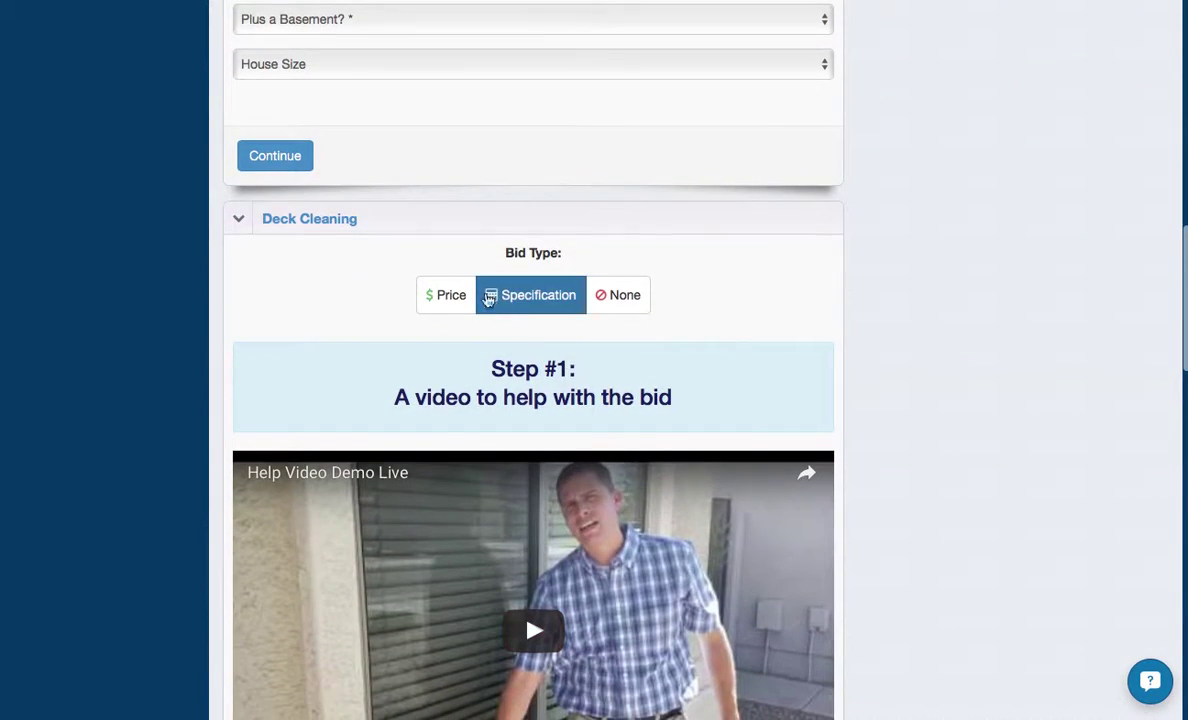
click(452, 296)
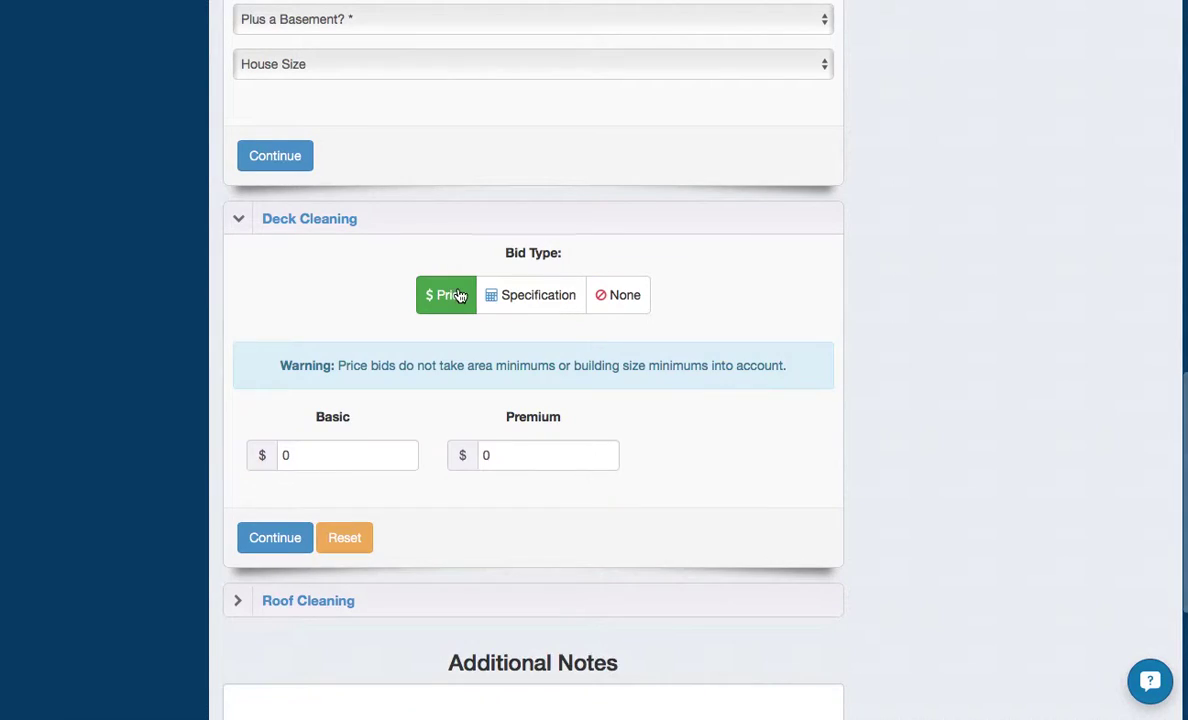
click(516, 298)
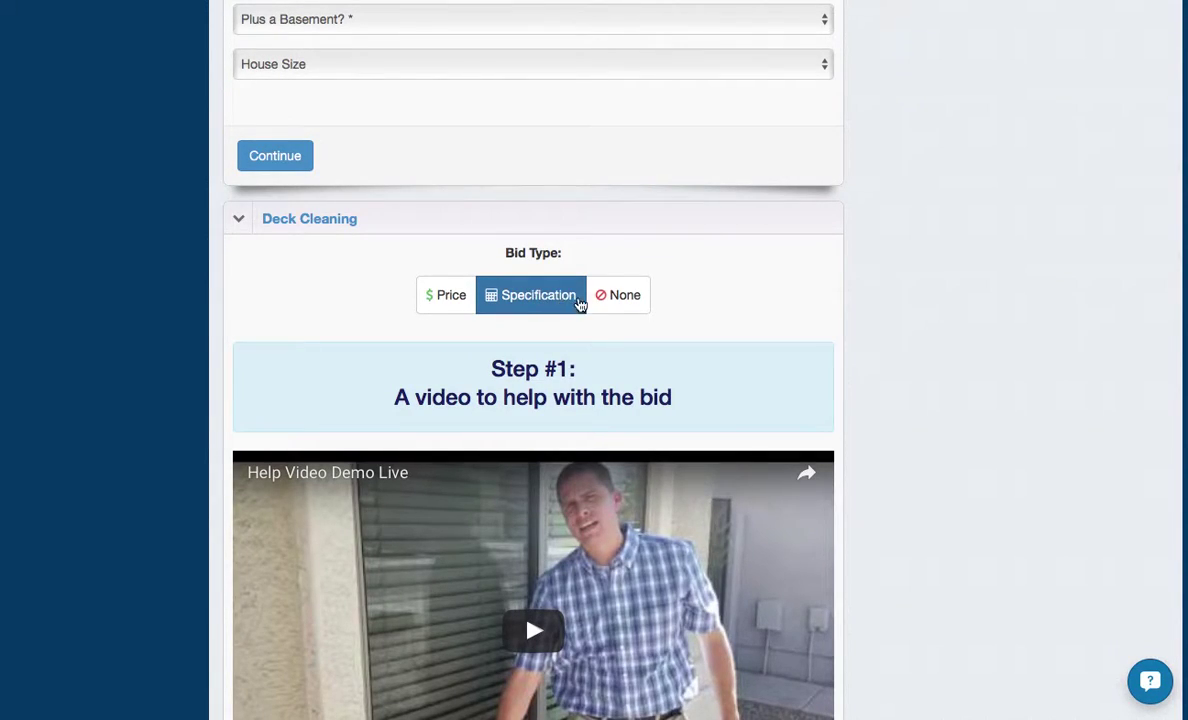
click(618, 302)
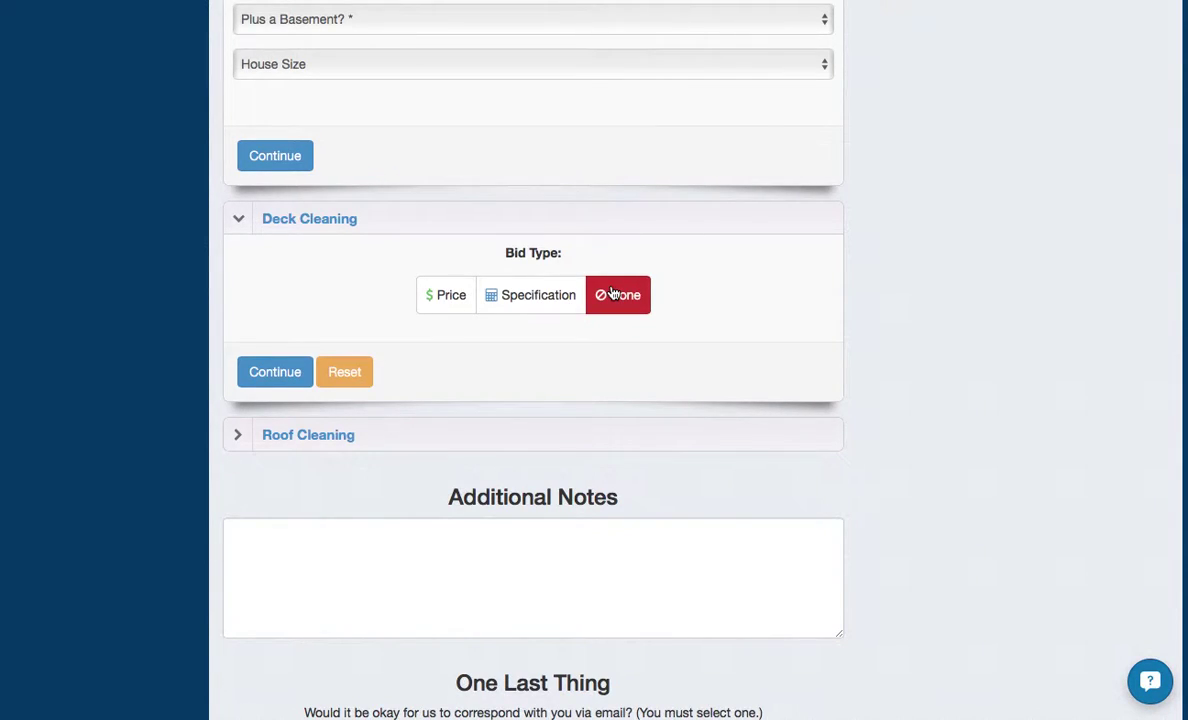
click(510, 294)
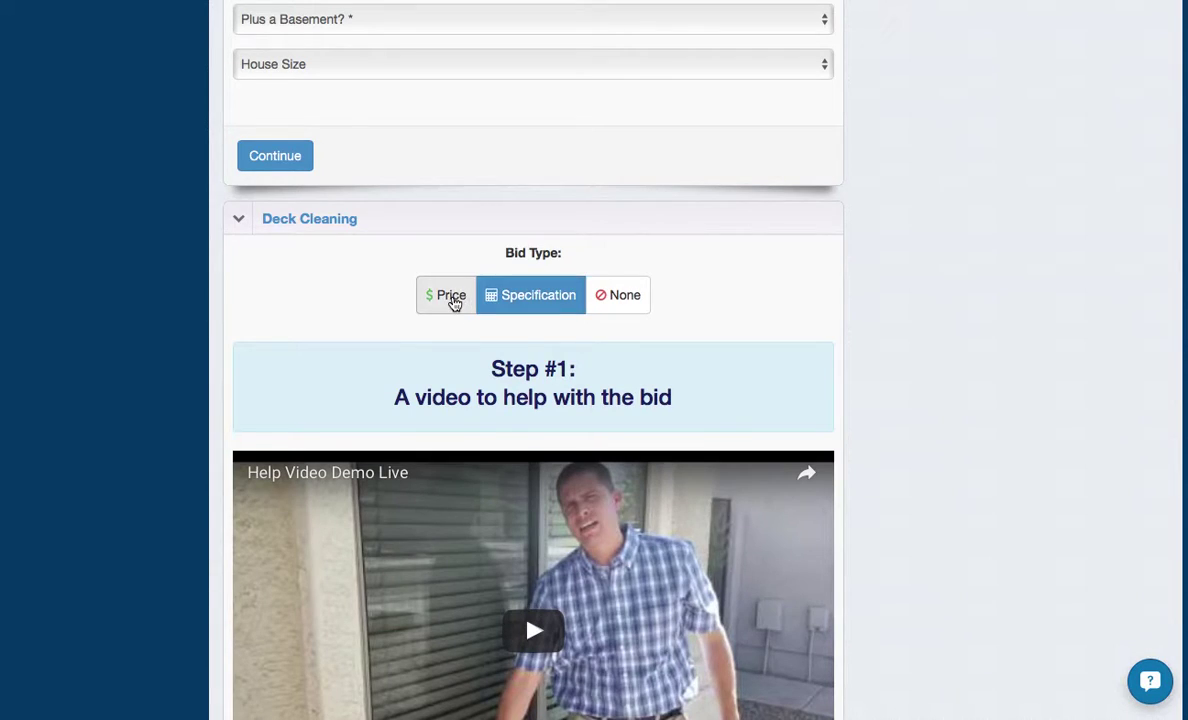
click(450, 296)
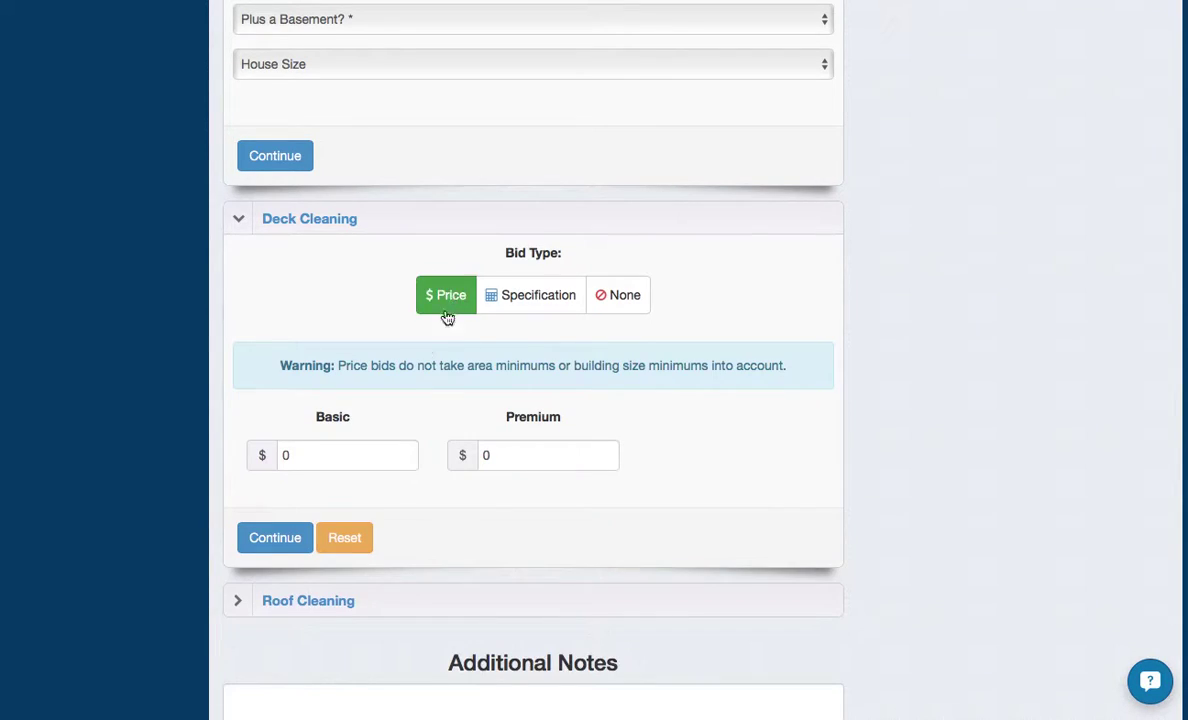
click(550, 310)
Step: Review the Call Screen from the General Information fields through the property questions to the Deck Cleaning help video
scroll(766, 410, down, 5)
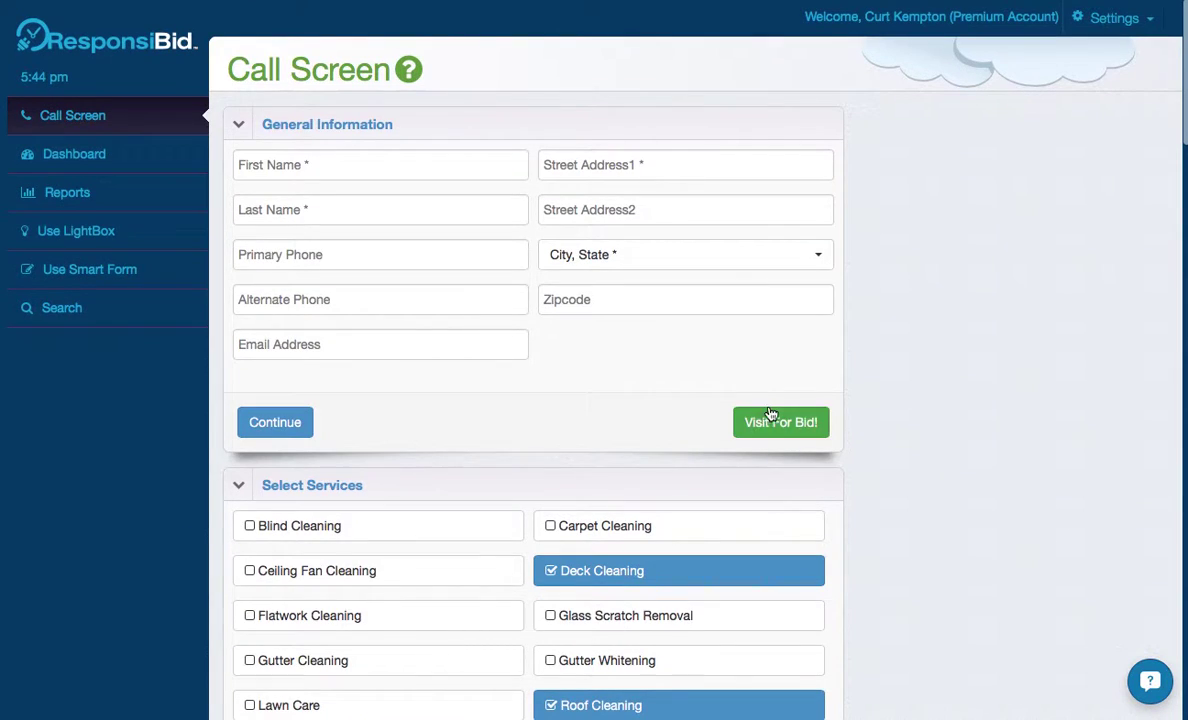
scroll(926, 443, down, 2)
scroll(924, 443, up, 2)
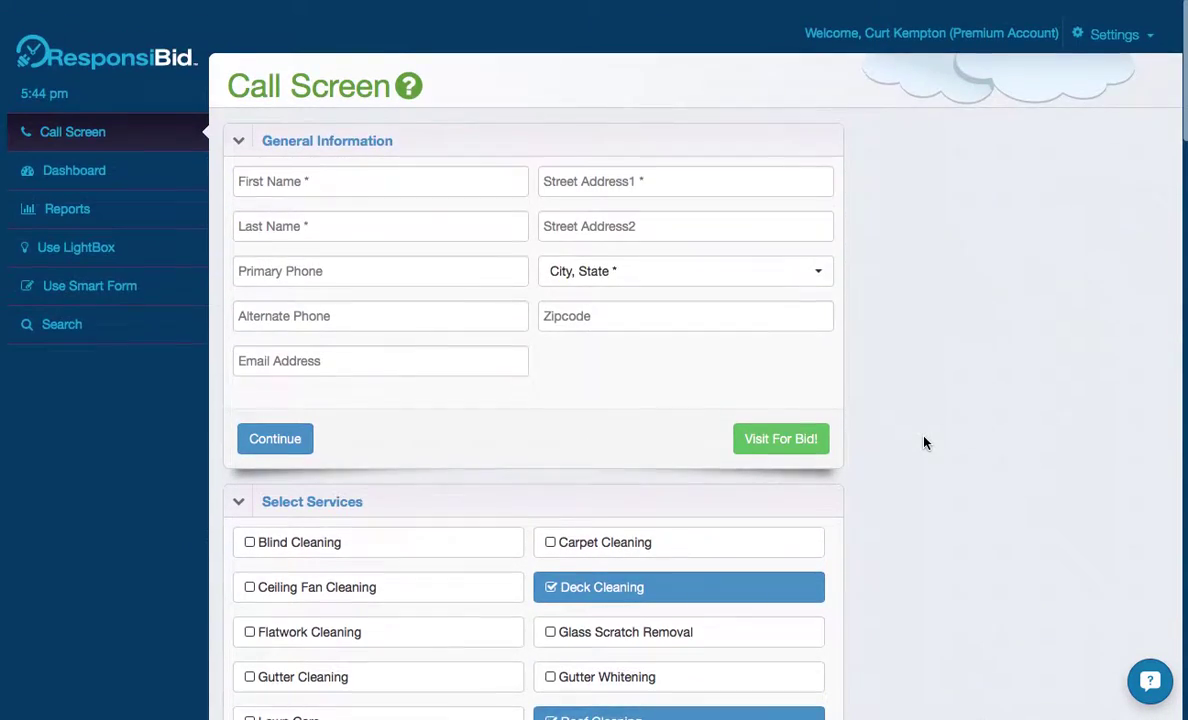
scroll(924, 443, down, 1)
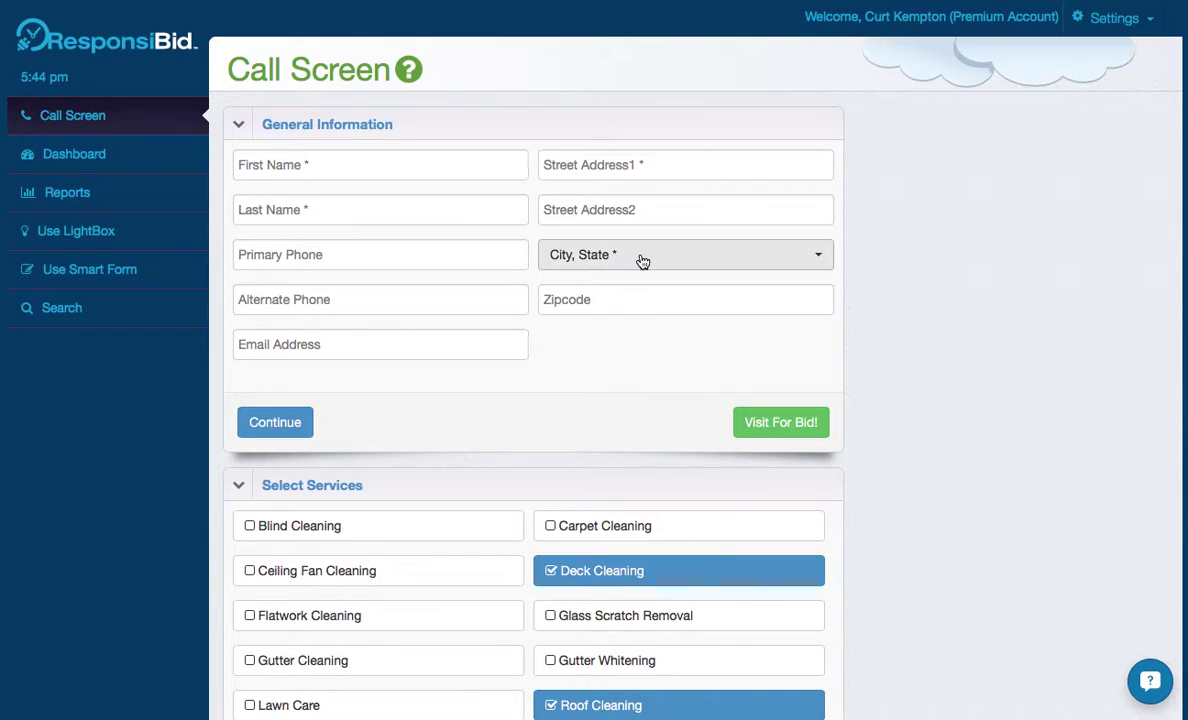
scroll(641, 260, down, 10)
scroll(643, 262, down, 5)
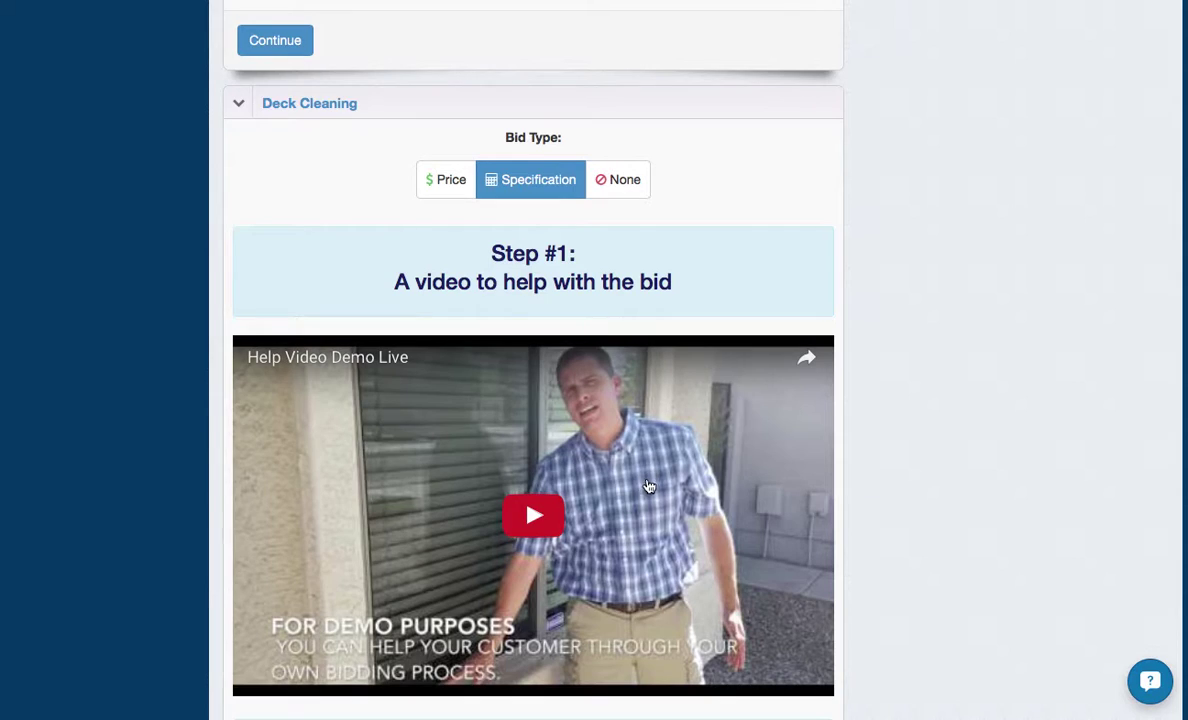
scroll(648, 486, up, 15)
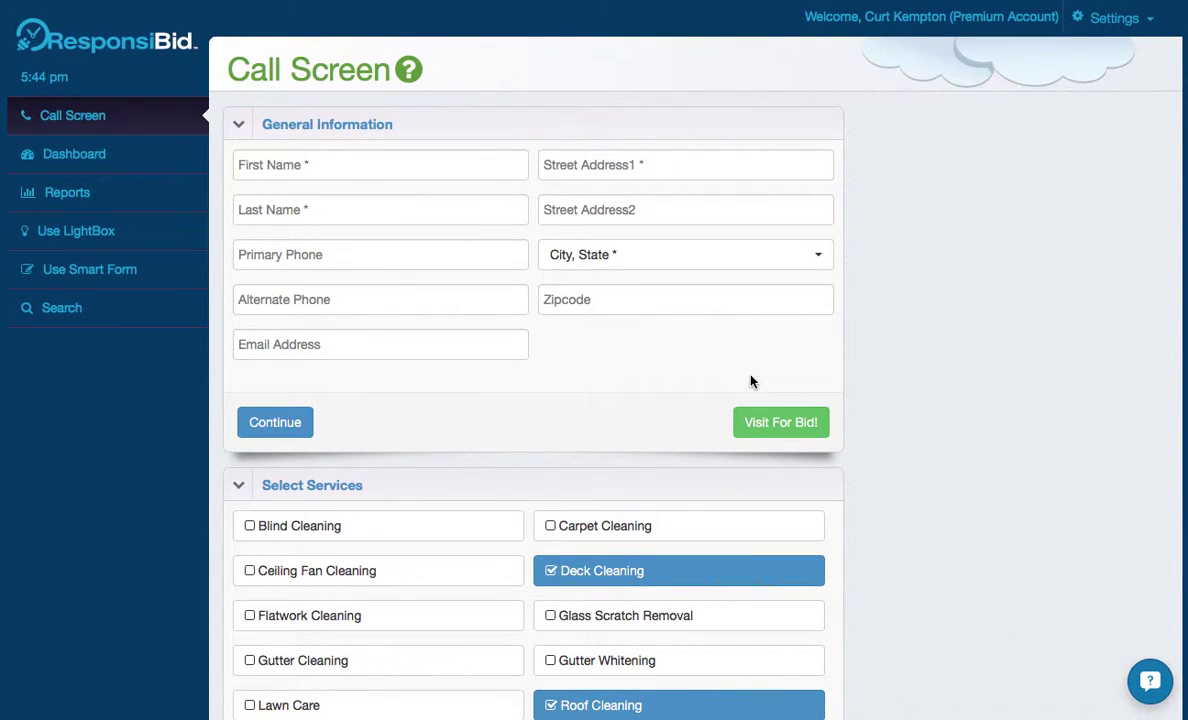
scroll(925, 437, down, 7)
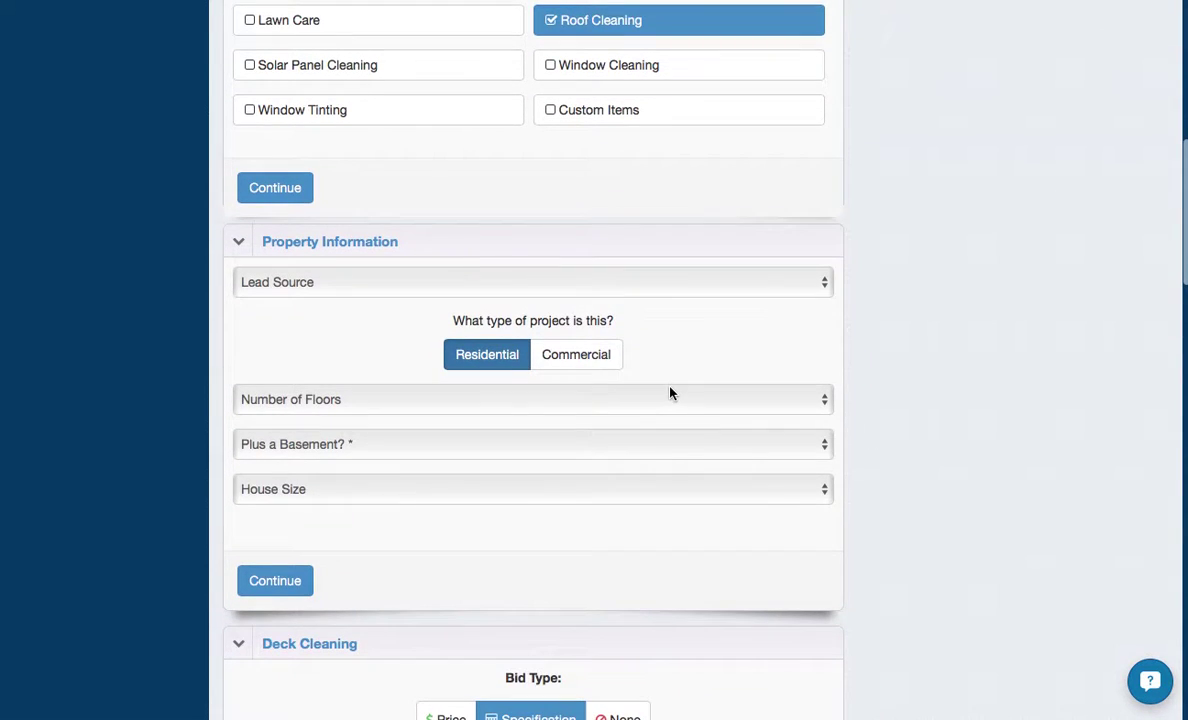
scroll(671, 392, down, 5)
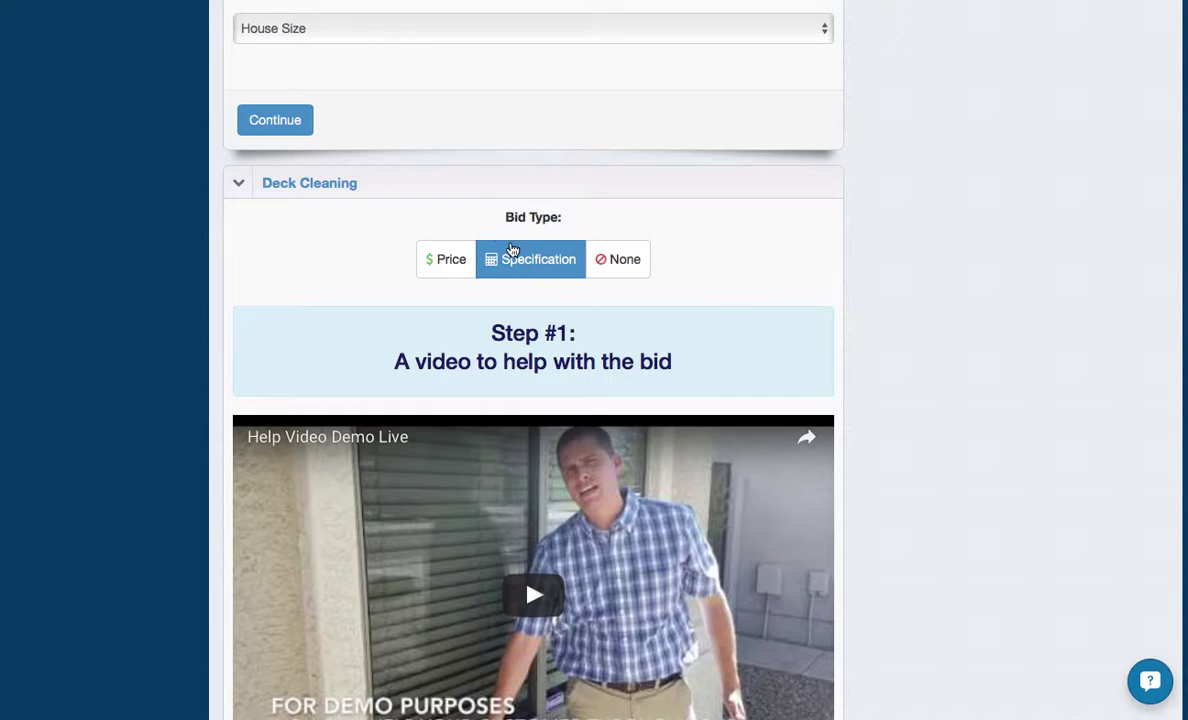
scroll(749, 264, up, 15)
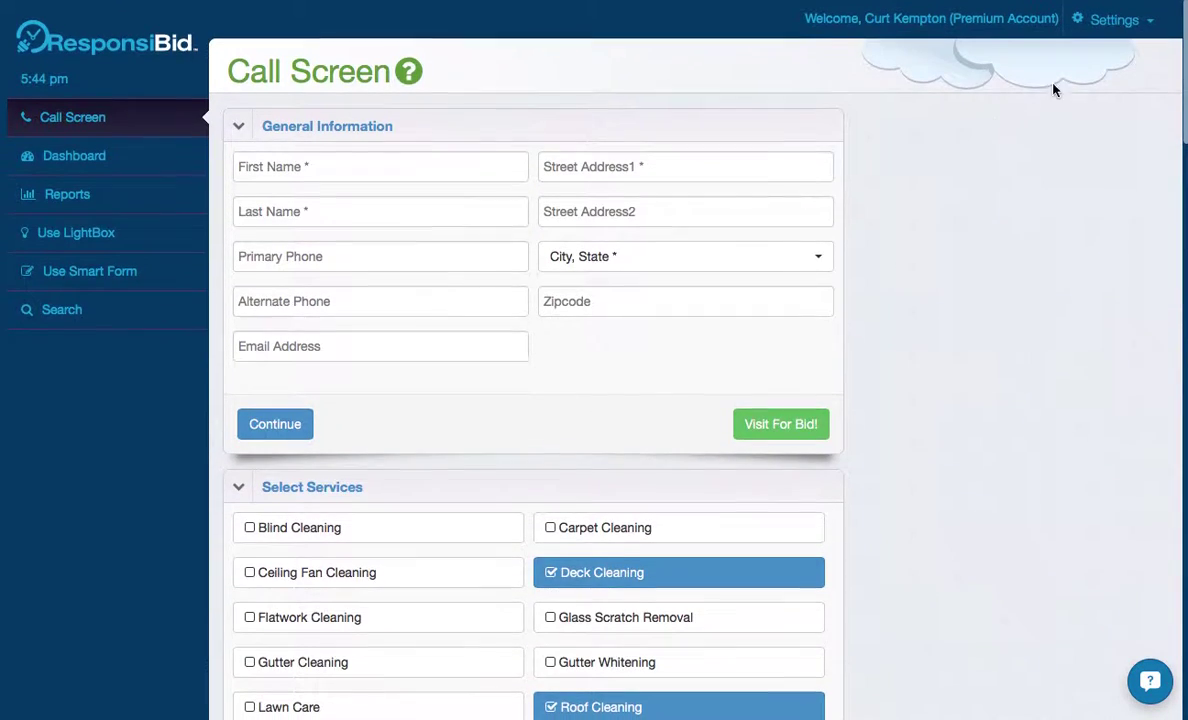
Step: Open the Form Builder settings, expand Introductory Sales Video, and toggle the sales video off and back on
click(1140, 20)
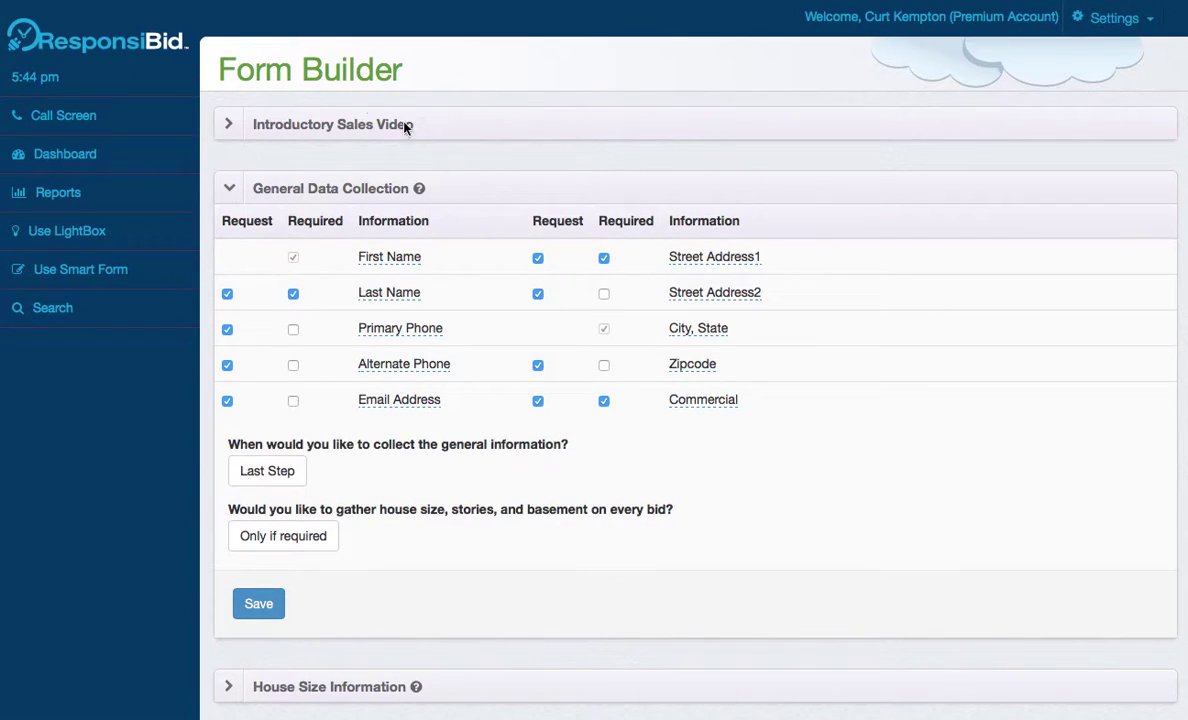
click(238, 121)
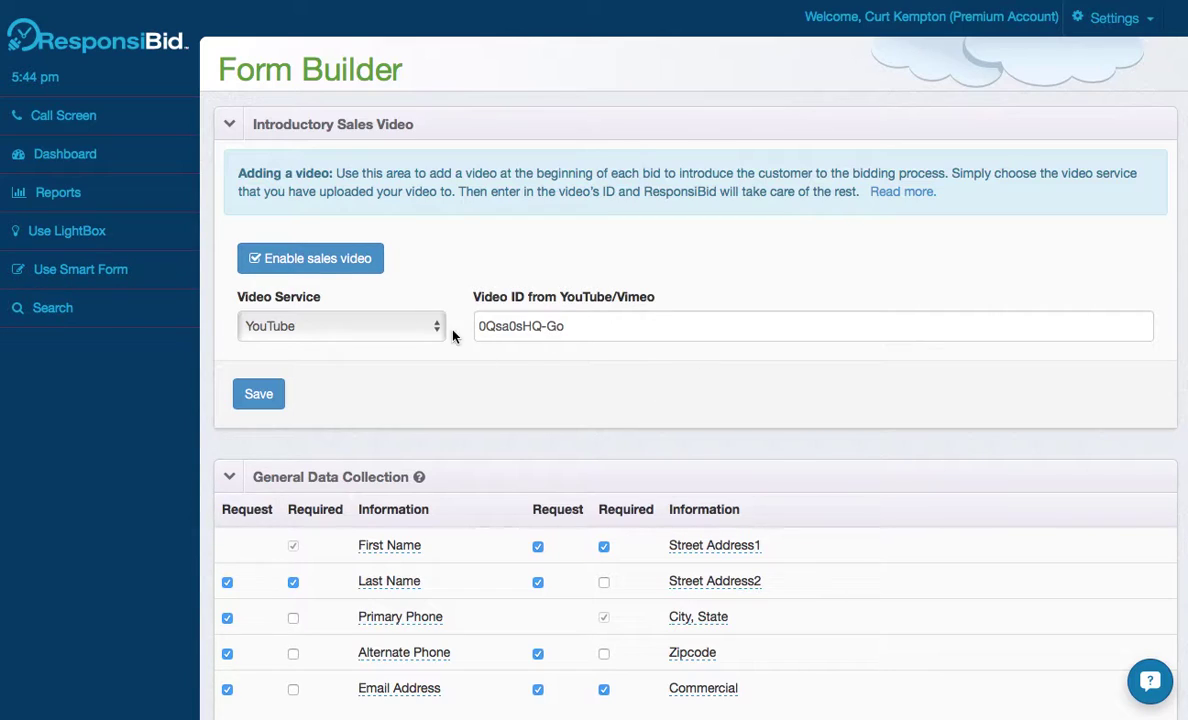
click(333, 259)
click(333, 259)
Step: Set gathering of house size, stories and basement to Always required in General Data Collection and save
scroll(679, 372, down, 5)
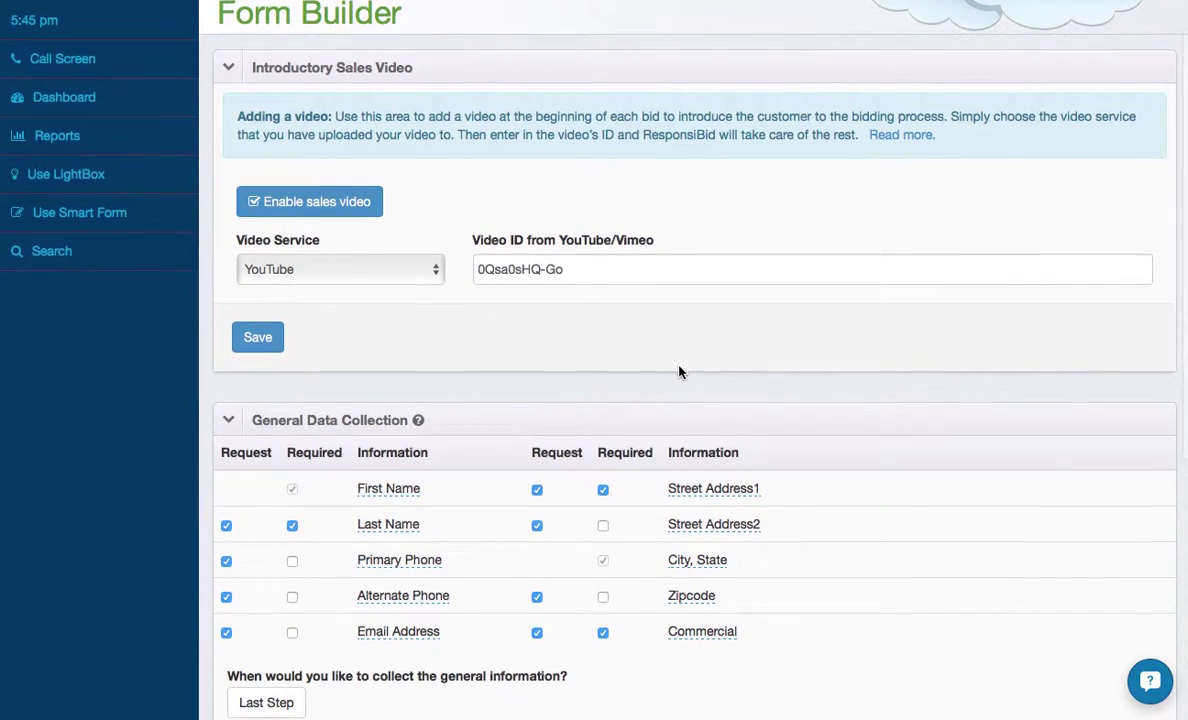
scroll(679, 372, down, 1)
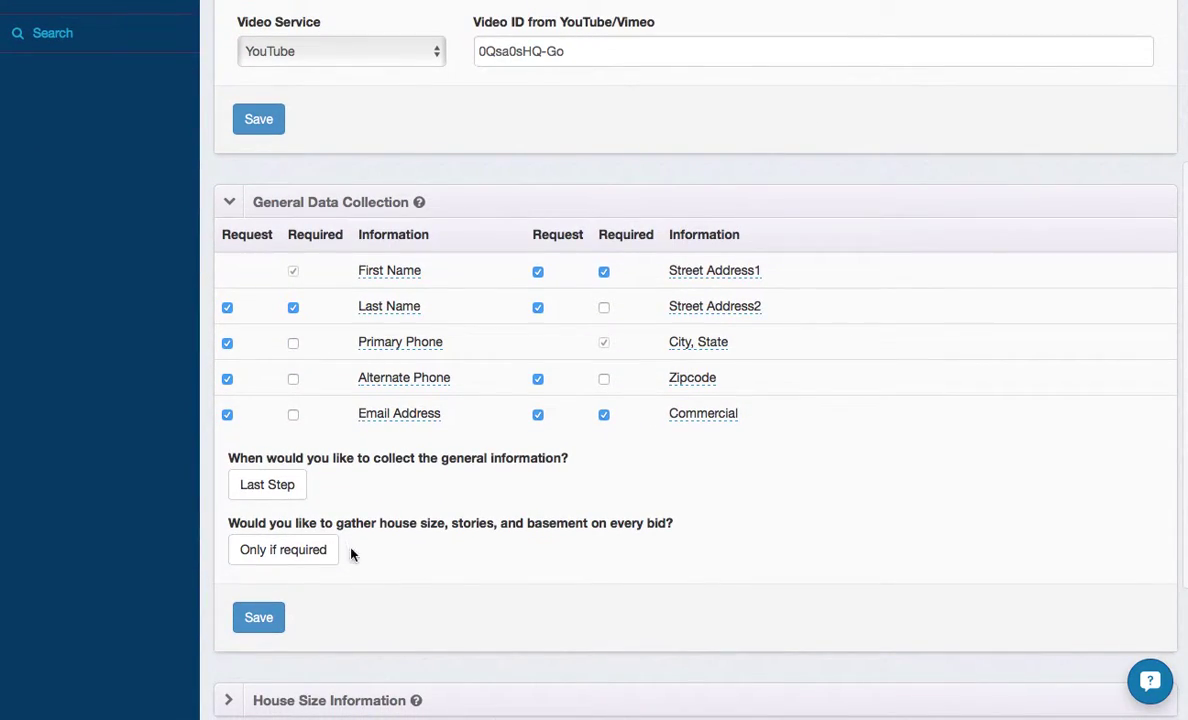
scroll(416, 568, down, 2)
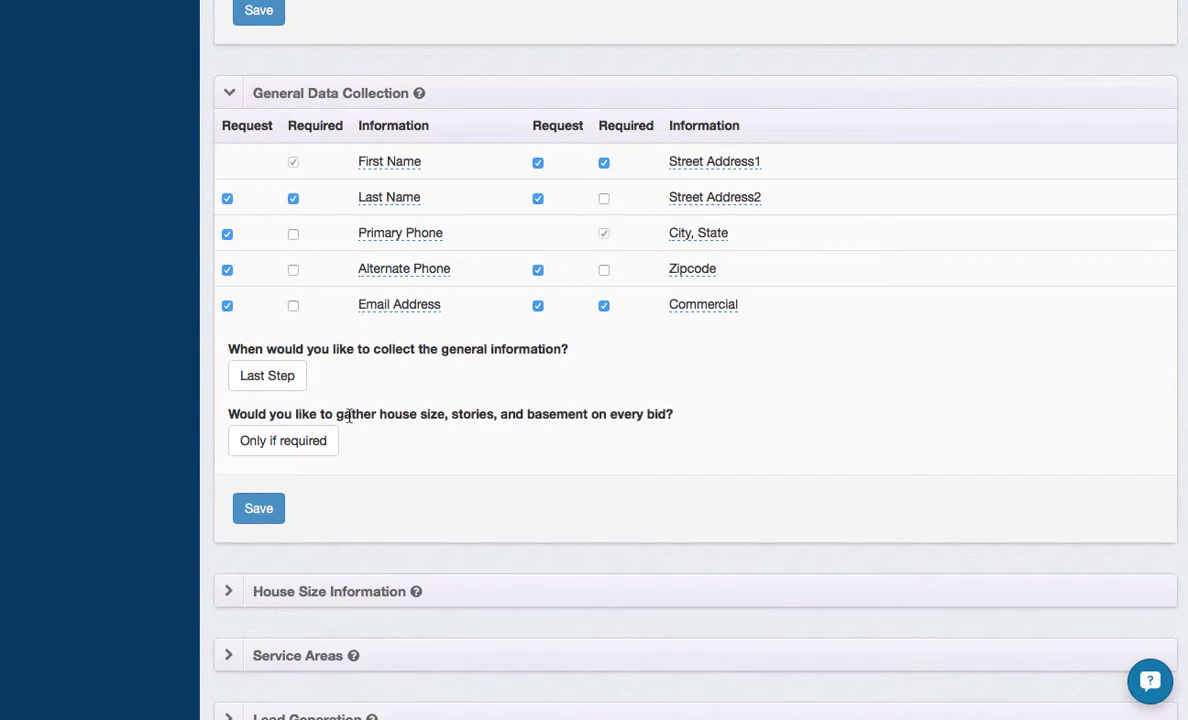
click(305, 453)
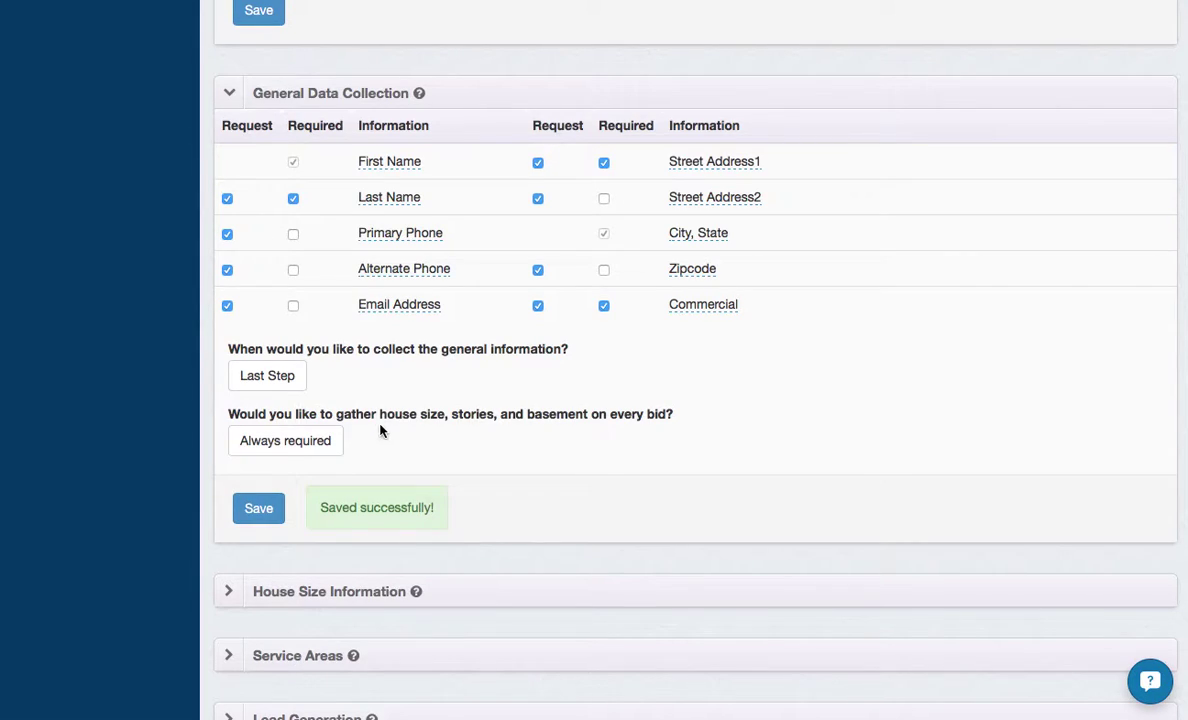
Step: Open the Smart Form, select Deck Cleaning, and expand Property Information to check the property questions
scroll(315, 428, up, 10)
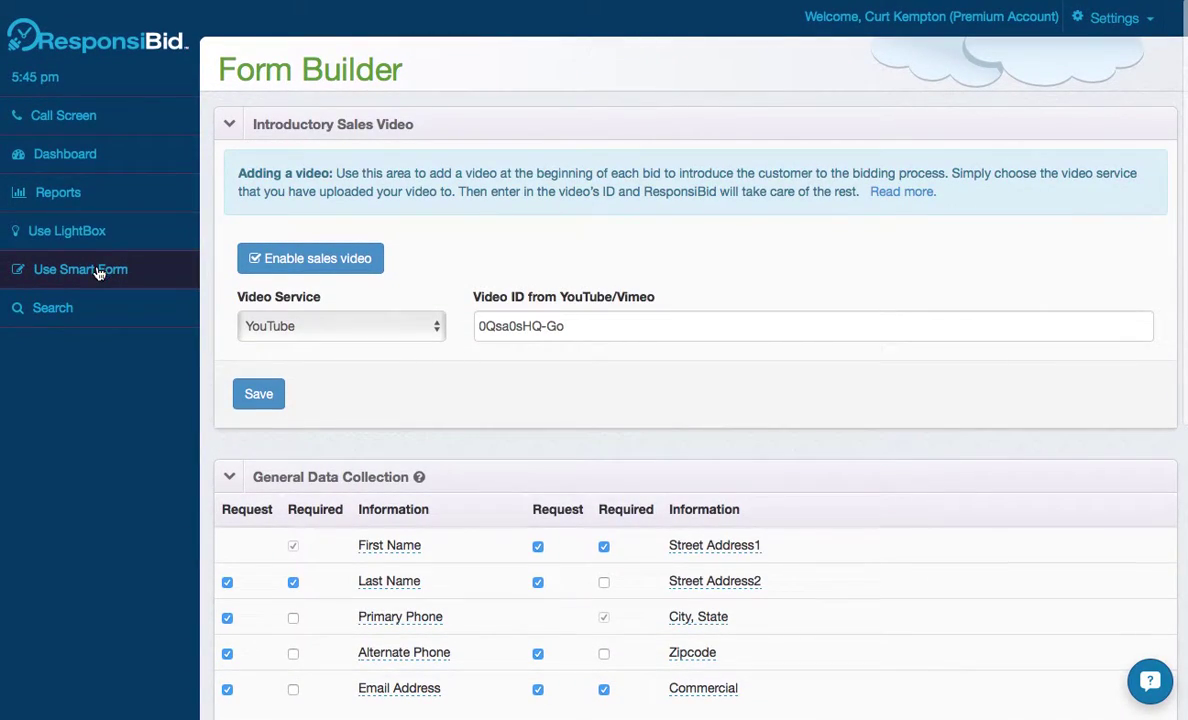
click(98, 272)
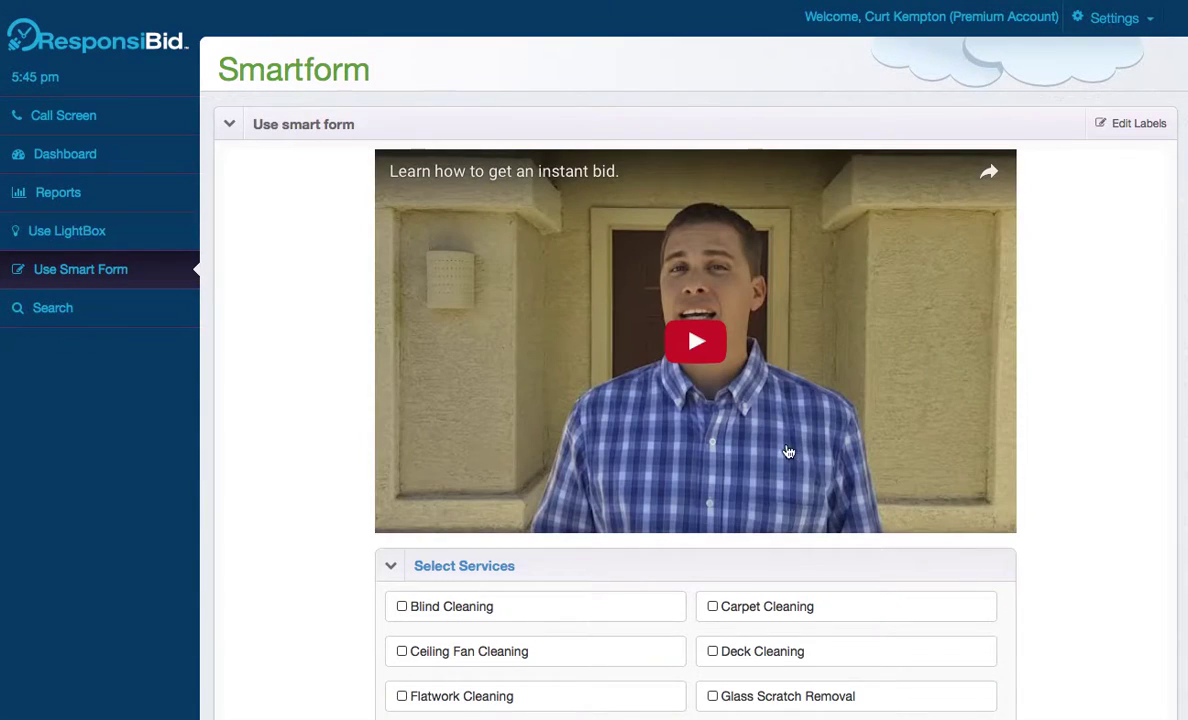
scroll(788, 452, down, 5)
click(811, 340)
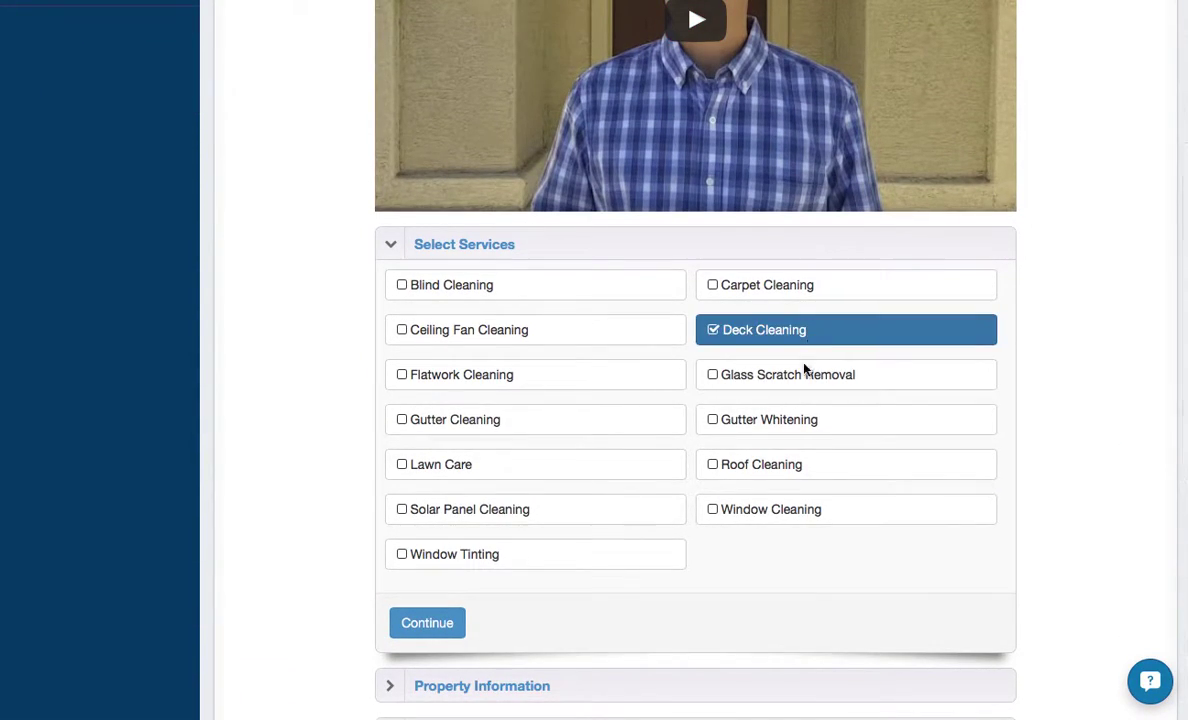
scroll(750, 512, down, 5)
click(673, 350)
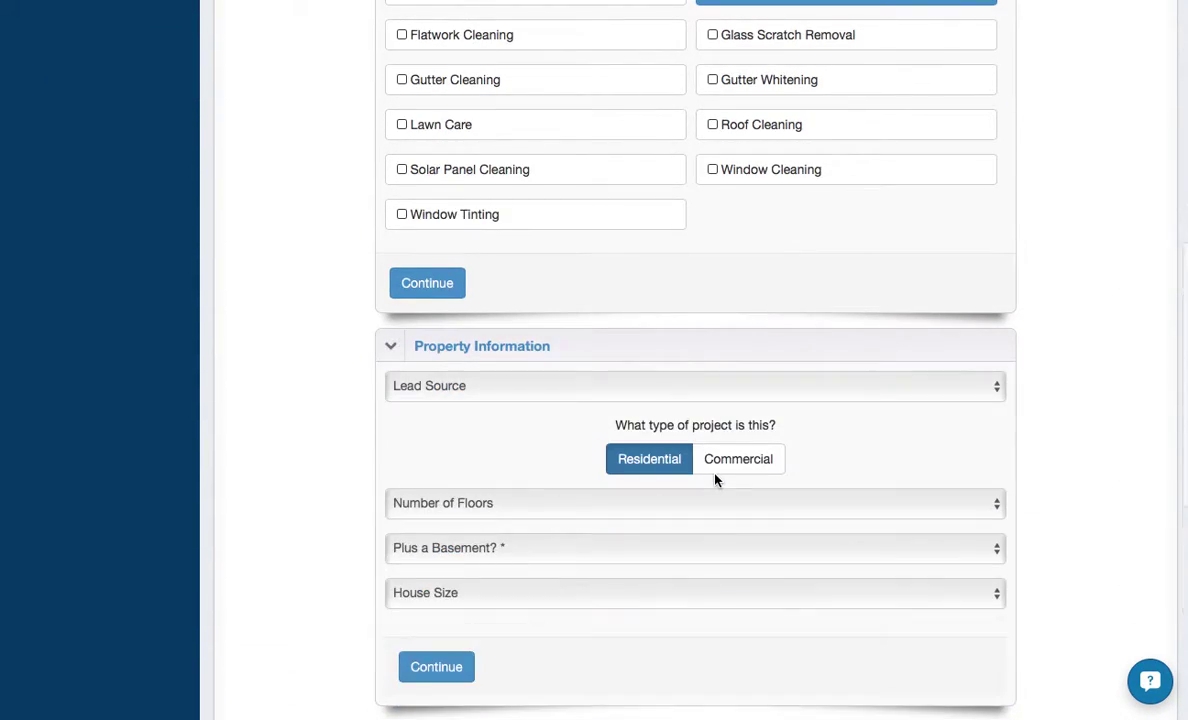
Step: Try to continue past the Smart Form's Property Information section with its questions unanswered
scroll(620, 440, down, 2)
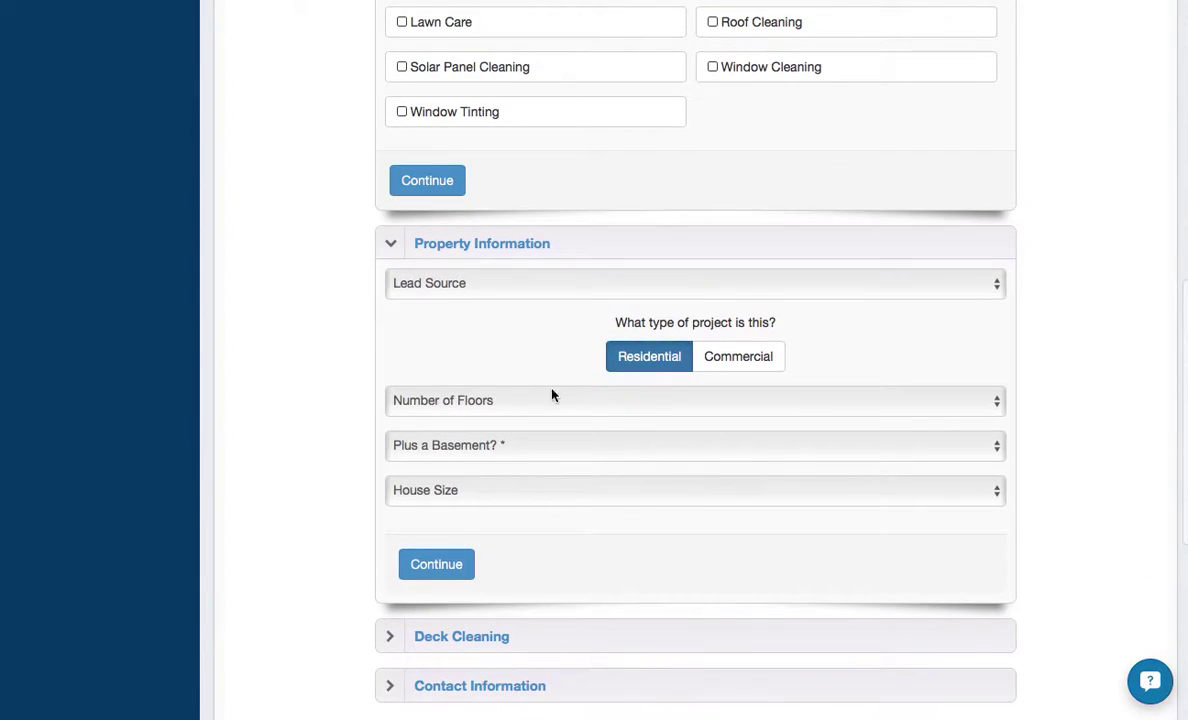
click(445, 565)
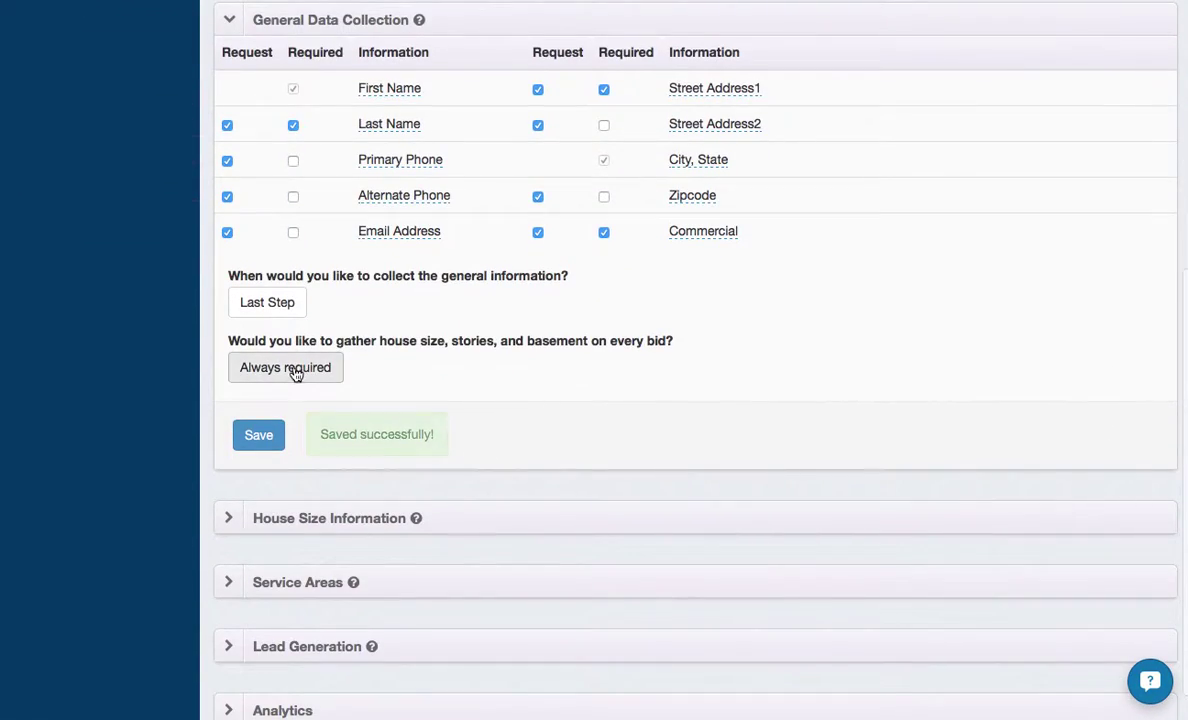
Step: Set gathering of house size, stories and basement to Always ask in General Data Collection and save
click(294, 371)
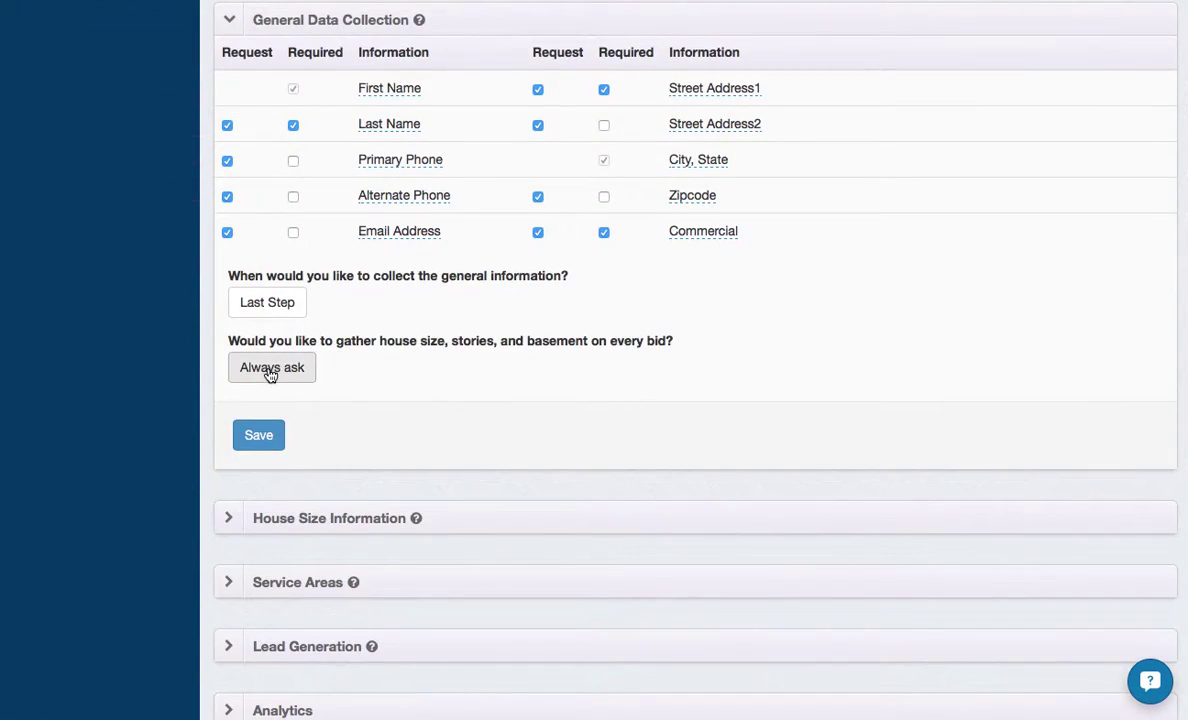
click(269, 372)
click(269, 372)
click(292, 376)
click(259, 433)
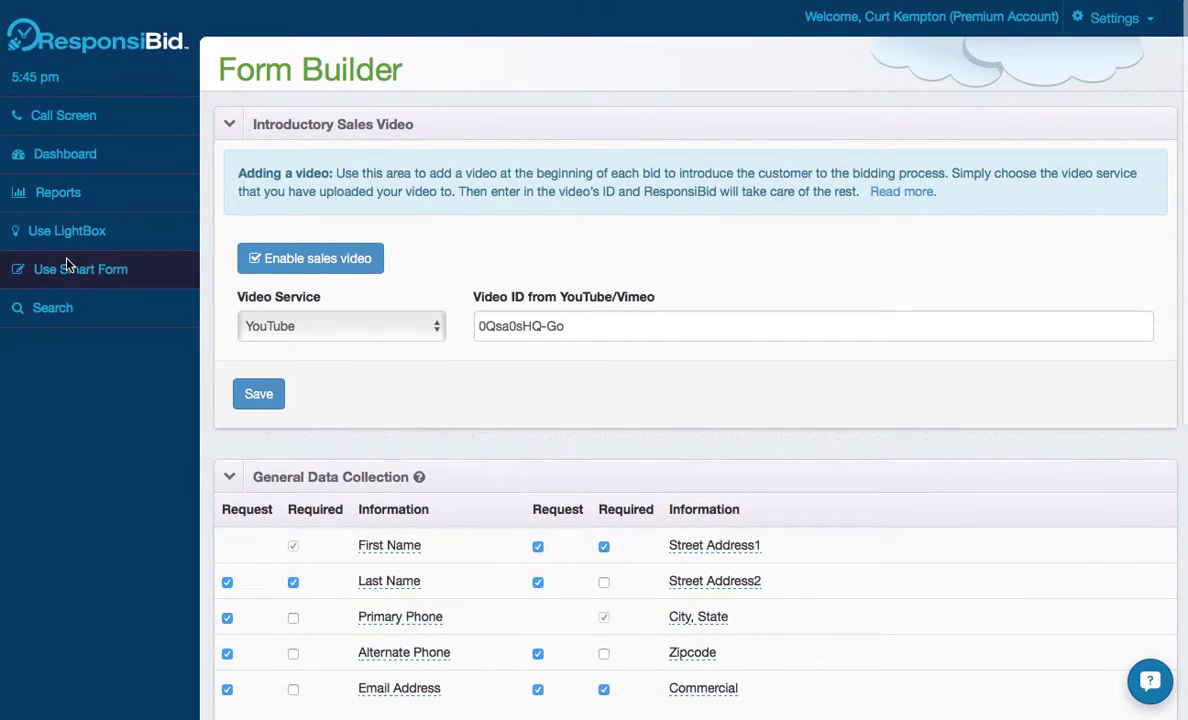
Step: Open the Smart Form again, select Deck Cleaning, and expand the Property Information section
click(67, 263)
scroll(655, 430, down, 3)
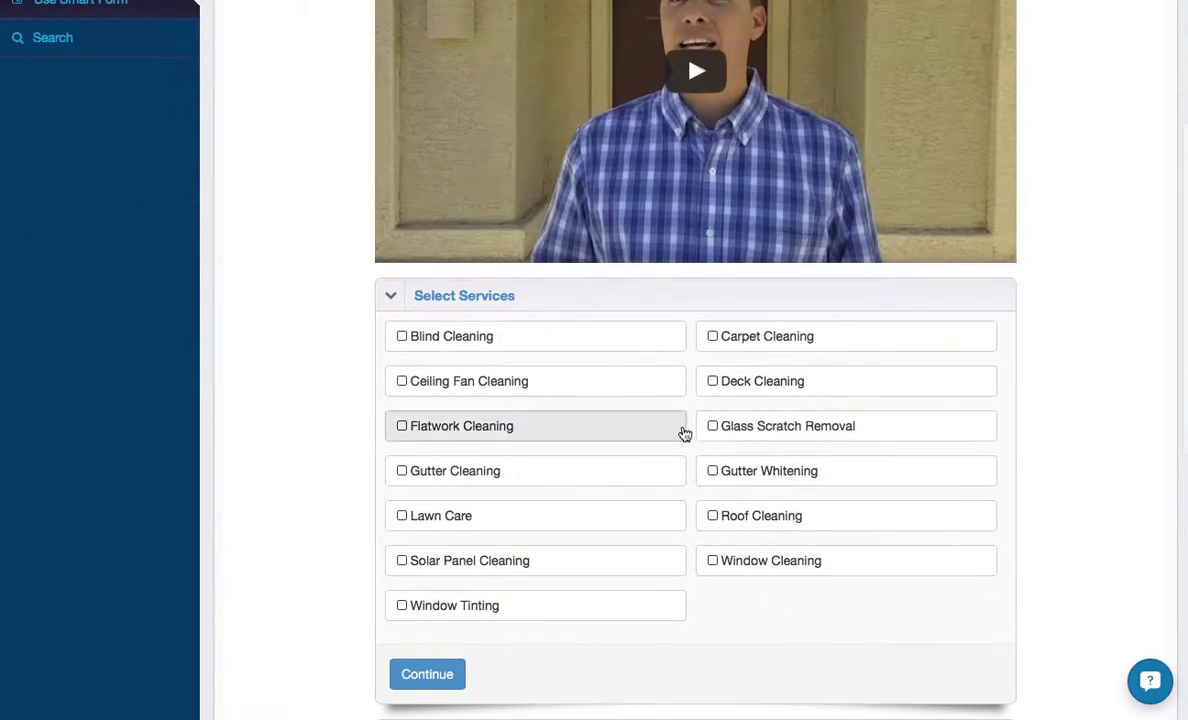
click(822, 384)
scroll(749, 580, down, 1)
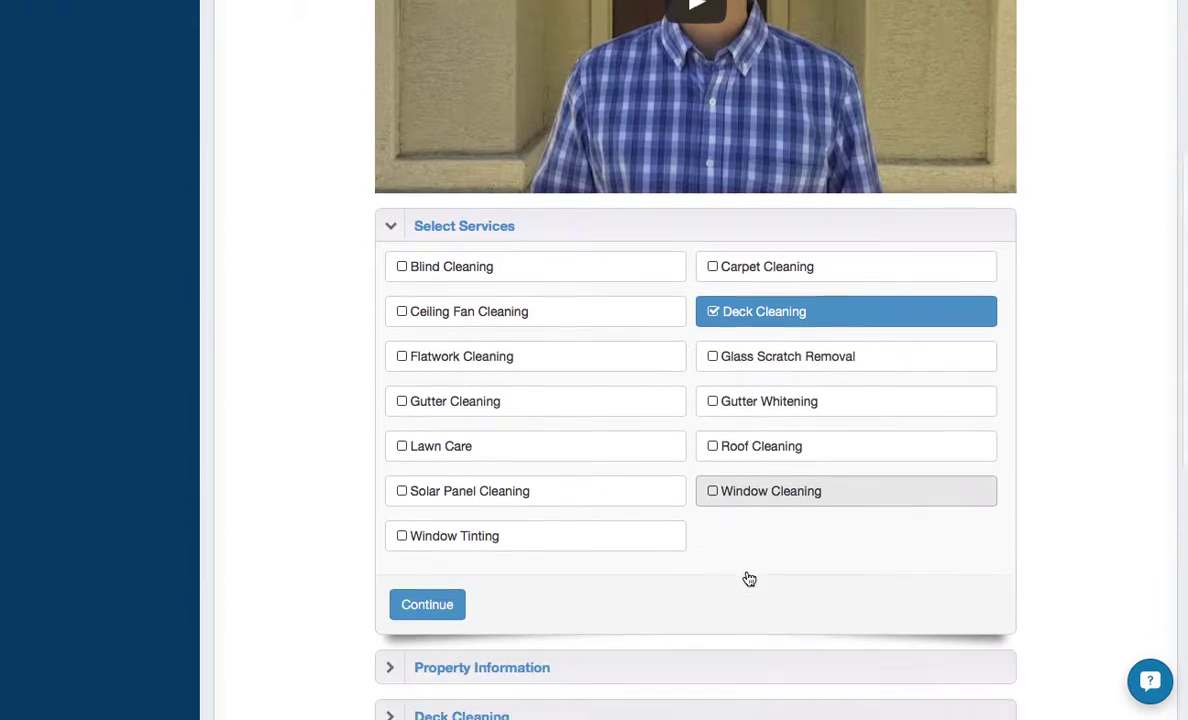
scroll(749, 580, down, 3)
click(615, 483)
scroll(675, 535, down, 3)
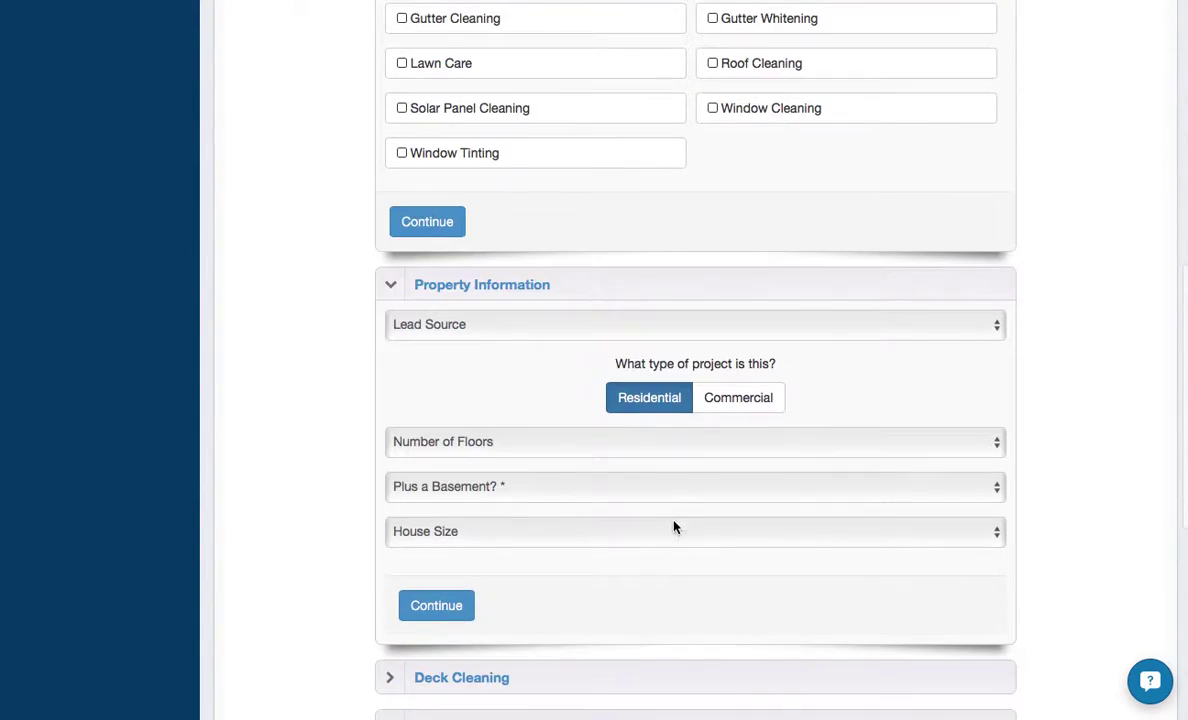
Step: Set the lead source to Google and continue to the Deck Cleaning section with the house questions left blank
click(431, 612)
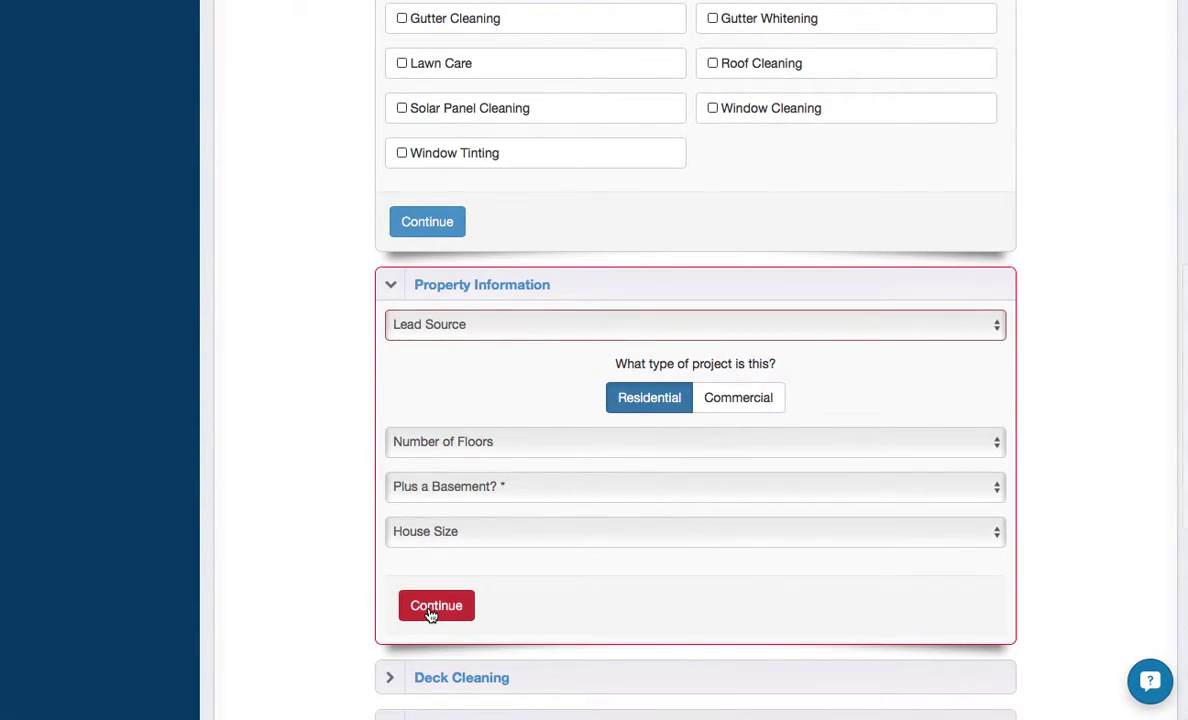
click(523, 336)
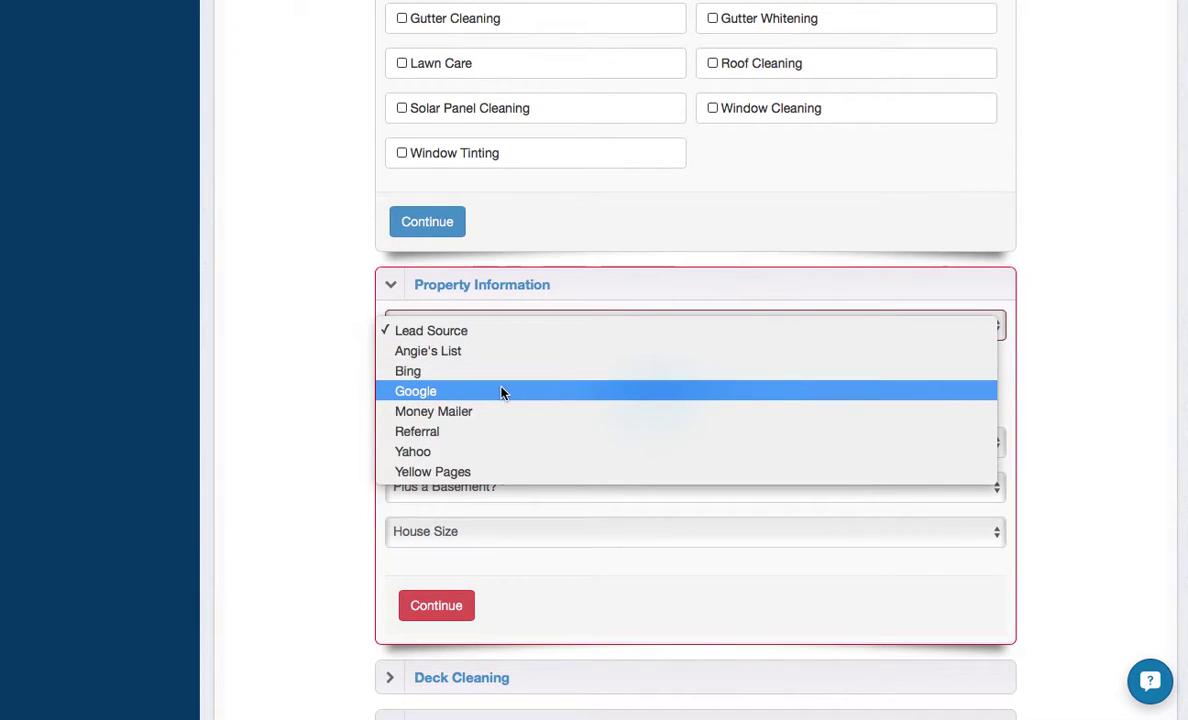
click(504, 390)
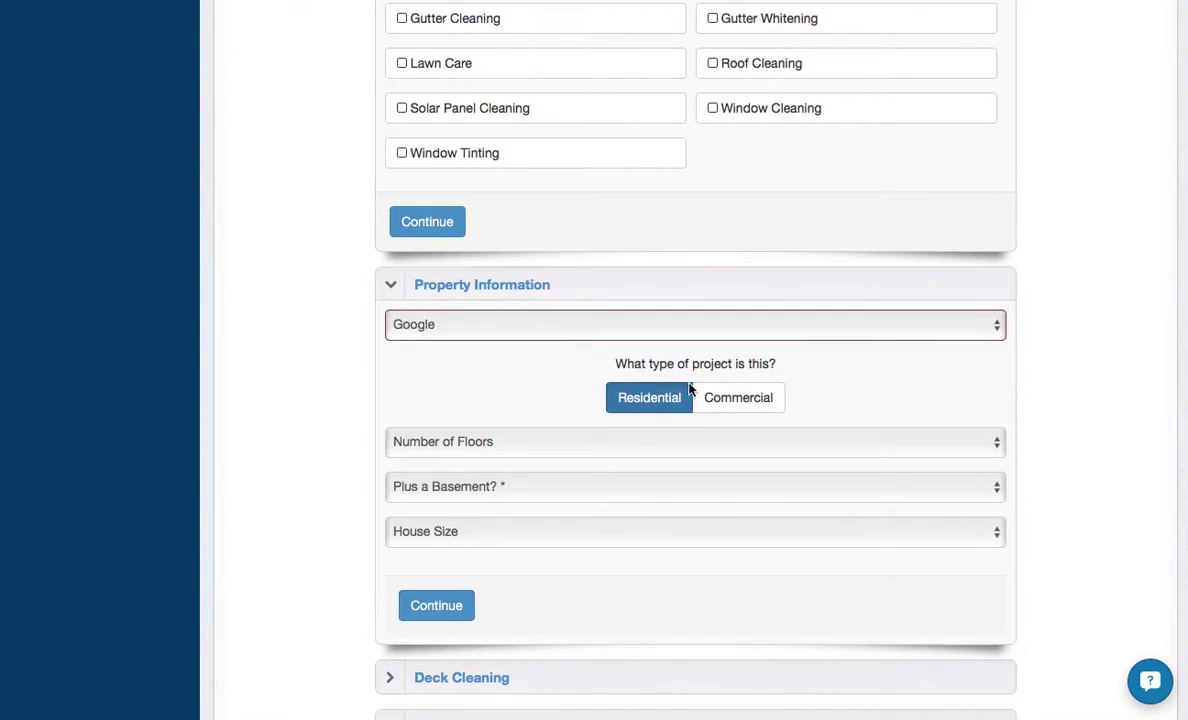
click(437, 606)
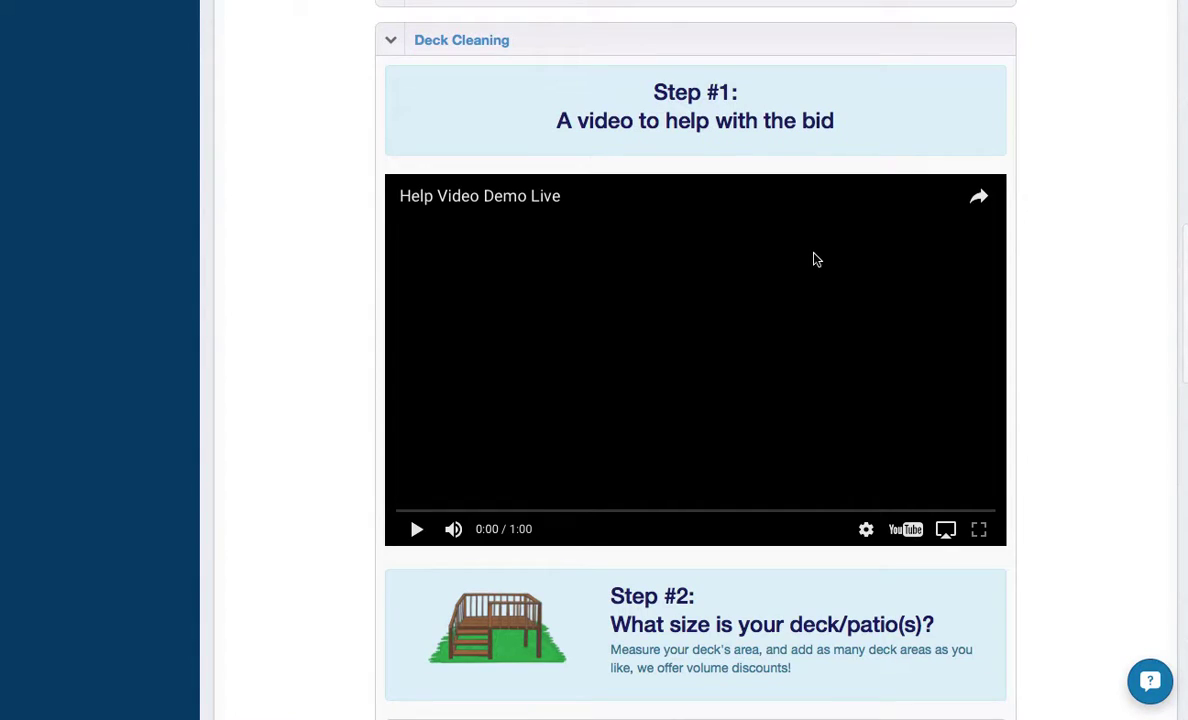
Step: Return to the Form Builder settings, set gathering of house size, stories and basement to Only if required, and save
scroll(940, 150, up, 15)
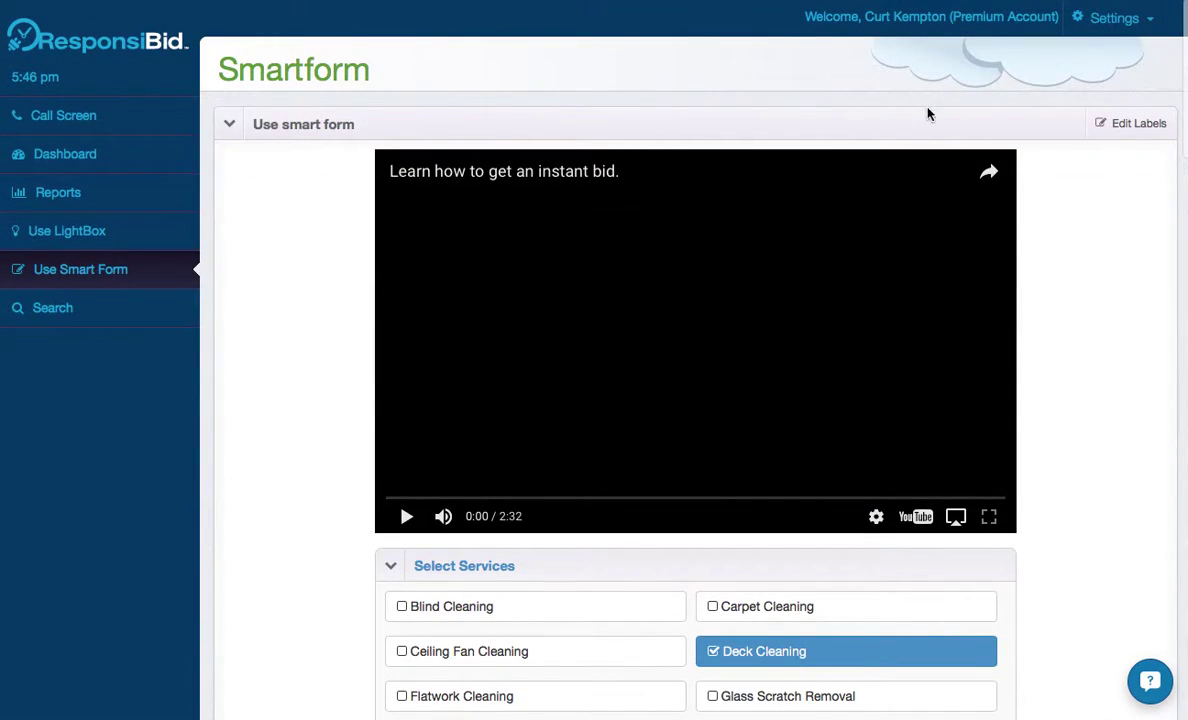
click(1090, 24)
click(1042, 101)
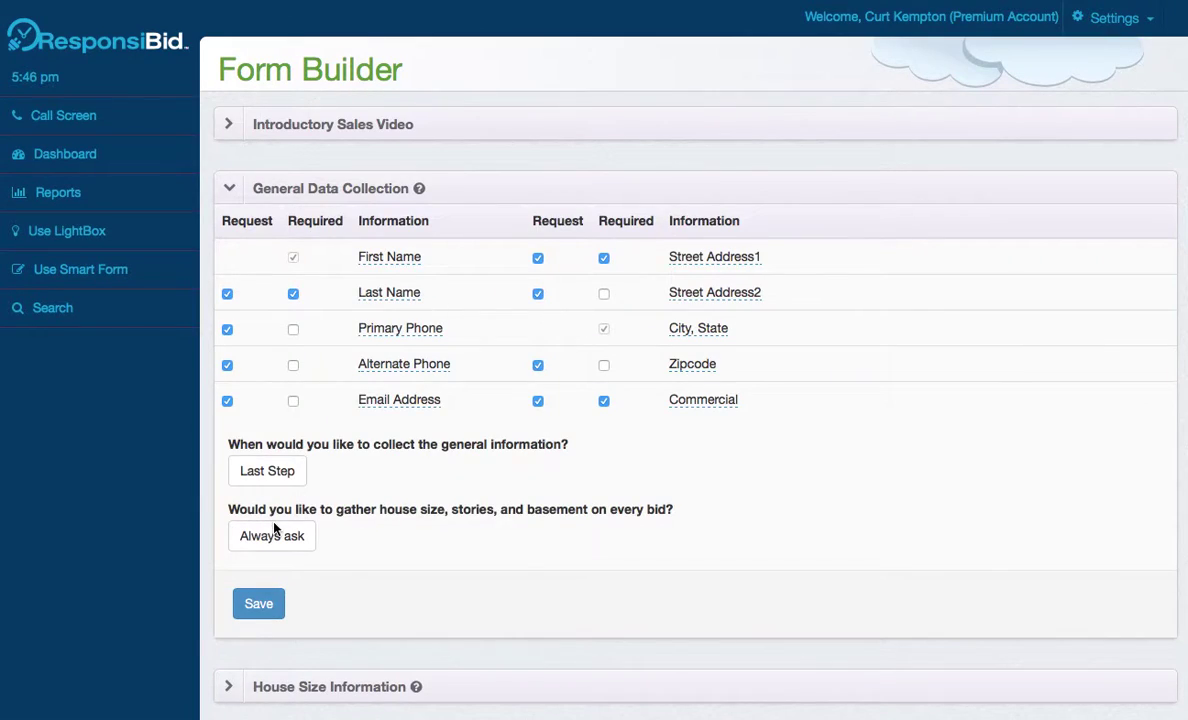
click(275, 532)
click(266, 608)
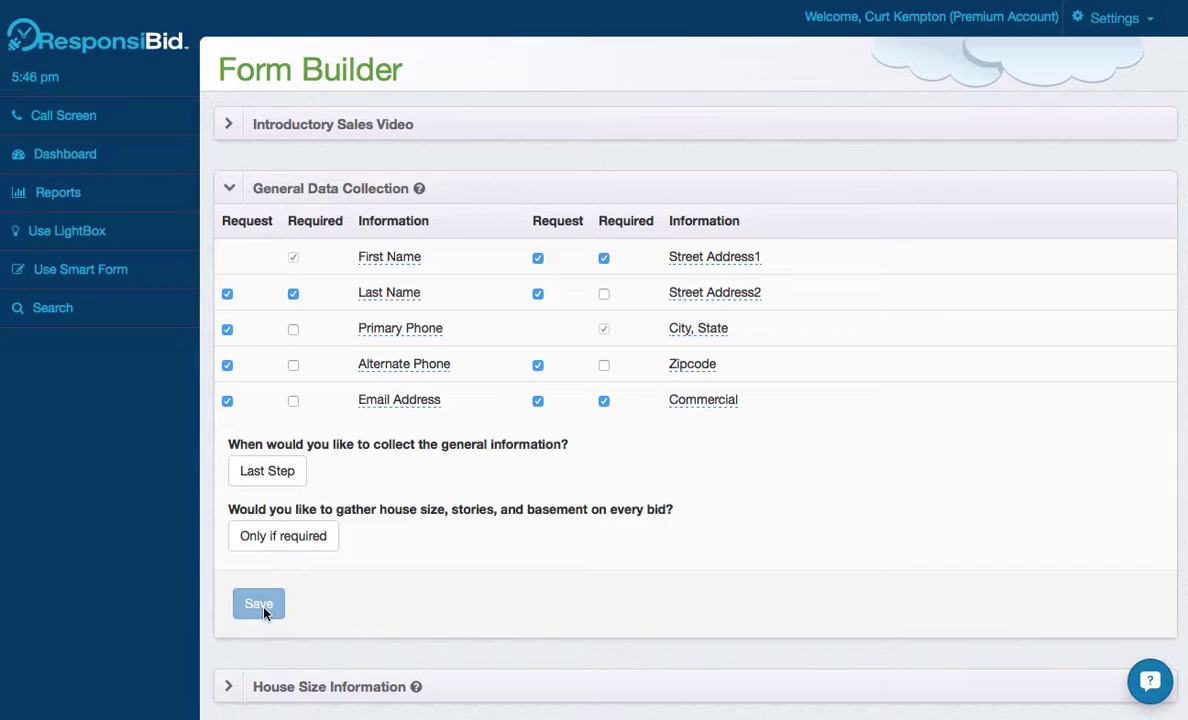
Step: Open the customer profile of the three-week-old bid that includes Ceiling Fan Cleaning from the Dashboard's bid history
click(76, 163)
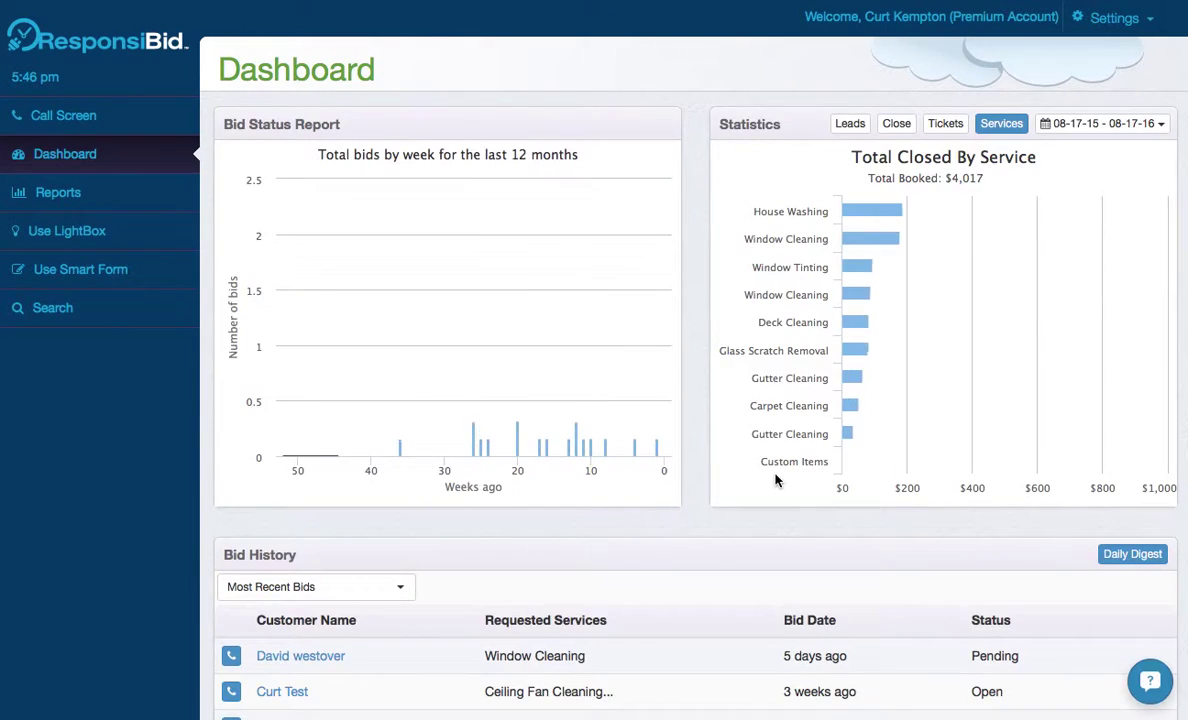
scroll(655, 565, down, 4)
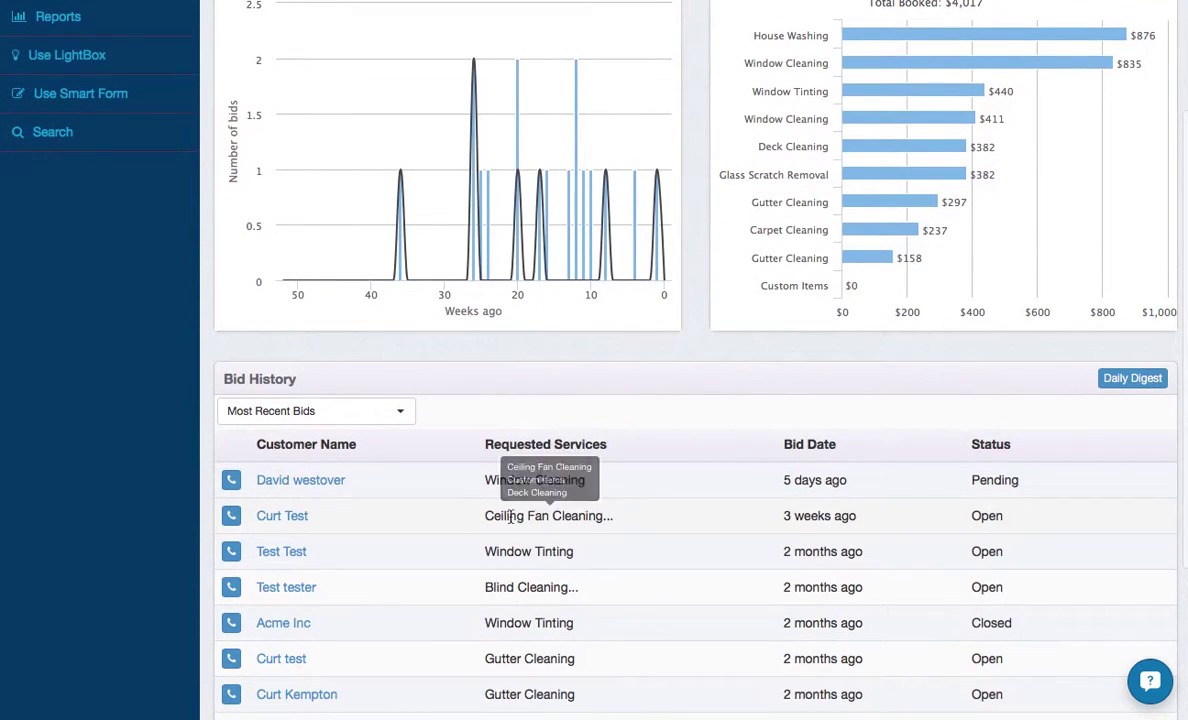
click(271, 521)
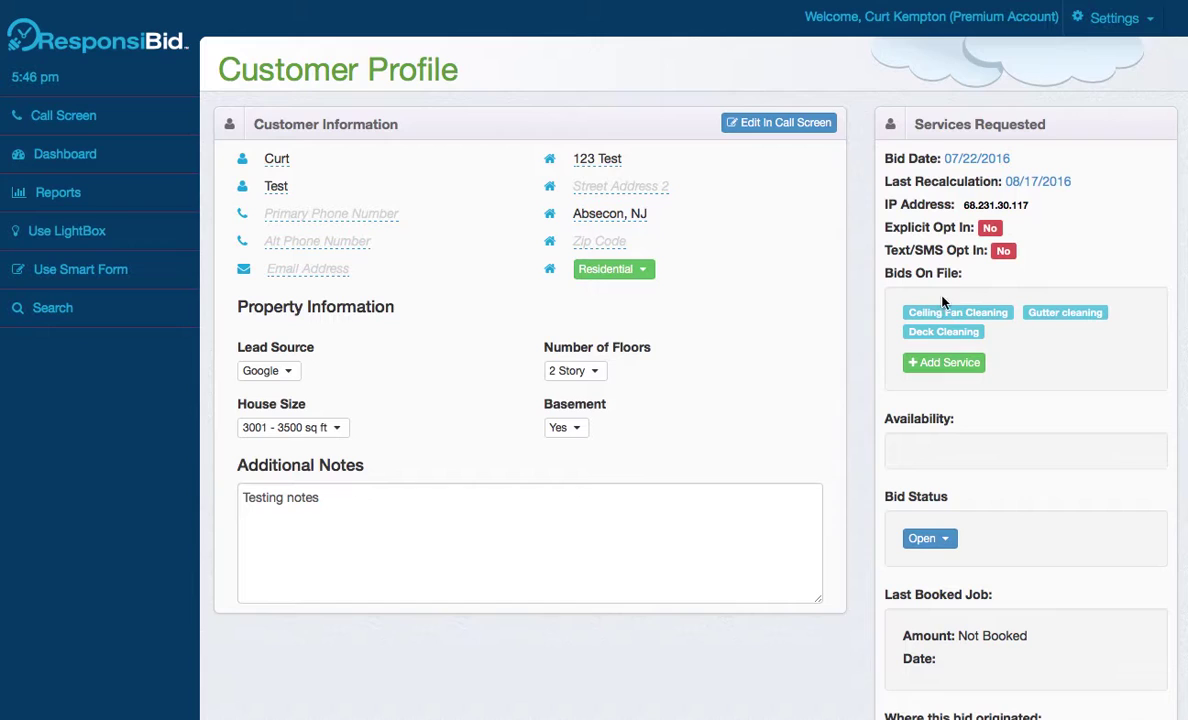
Step: Expand Deck Cleaning in the customer profile and review its bid type, job specifications and proposal pricing
scroll(710, 556, down, 10)
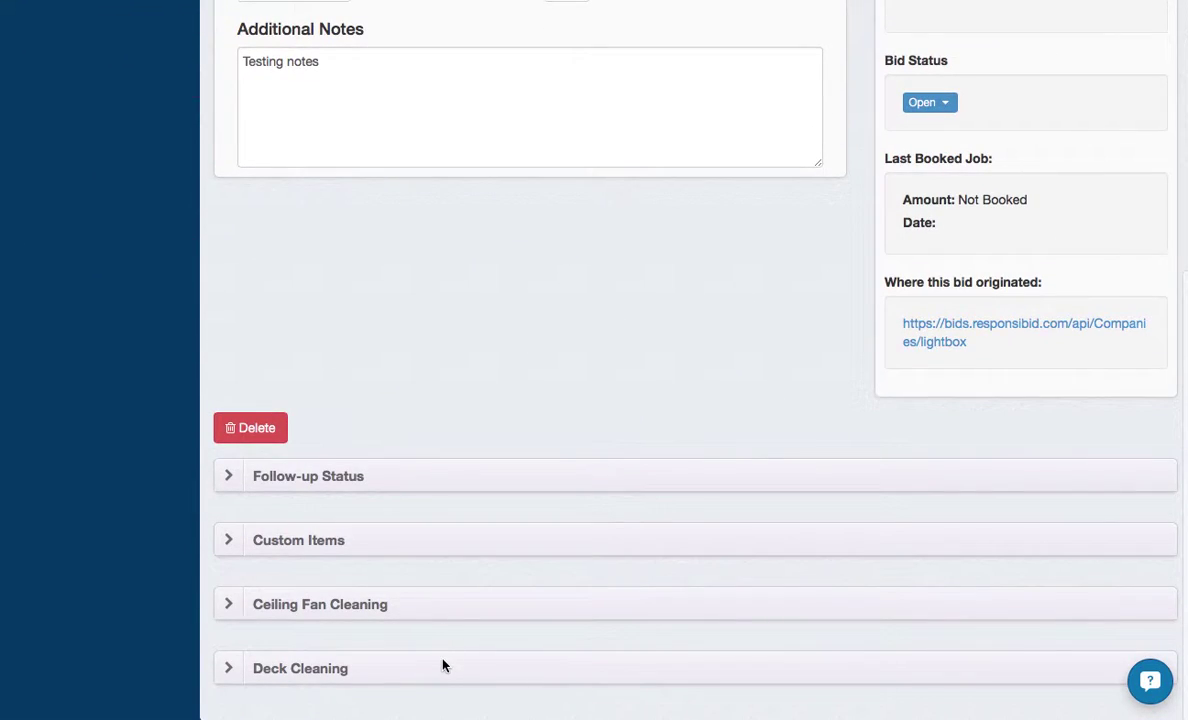
click(444, 665)
scroll(605, 416, down, 5)
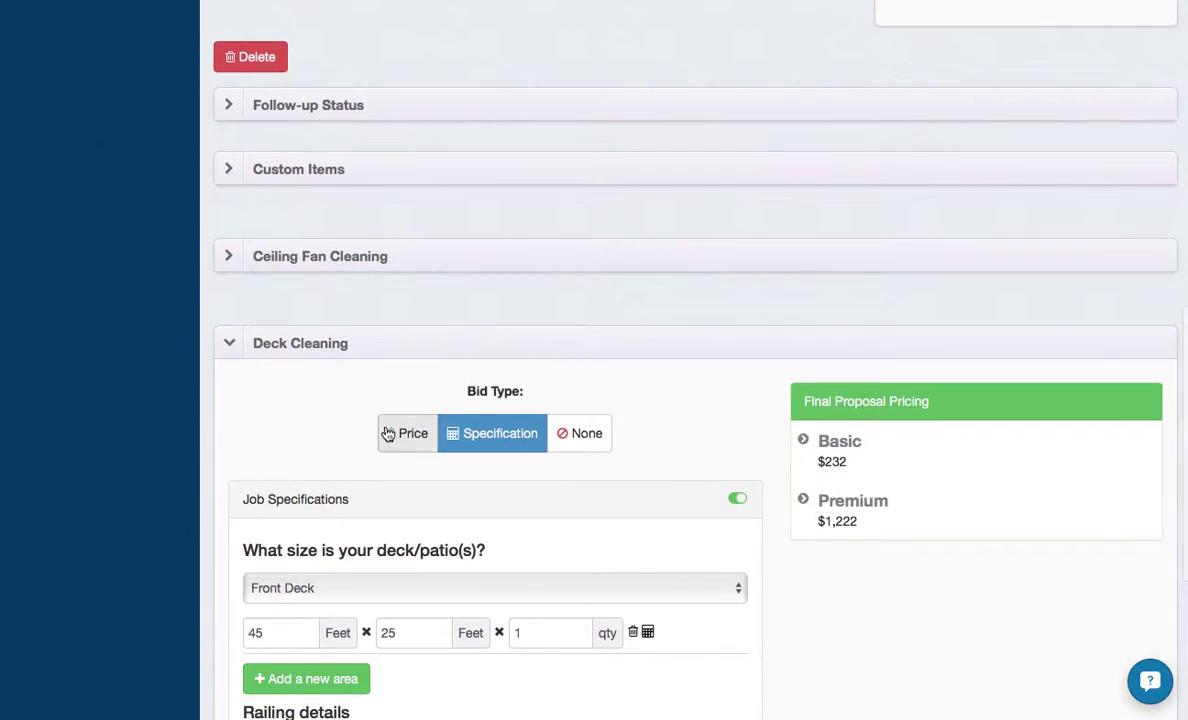
scroll(602, 577, down, 5)
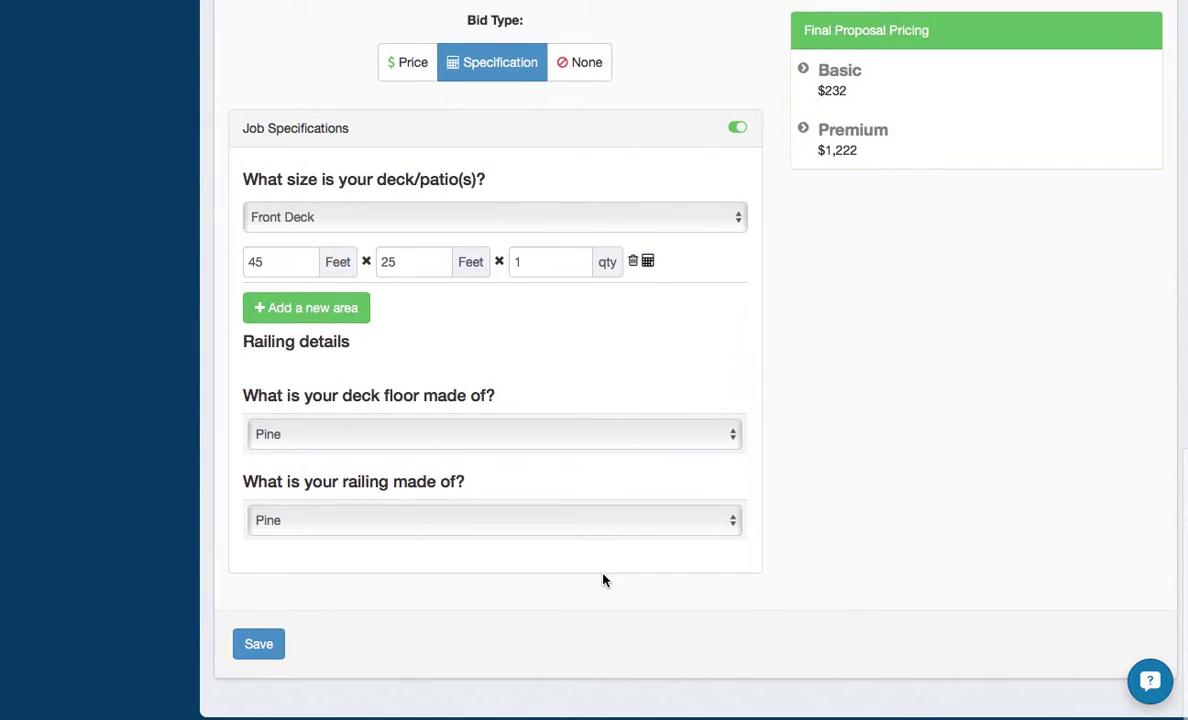
scroll(602, 580, up, 2)
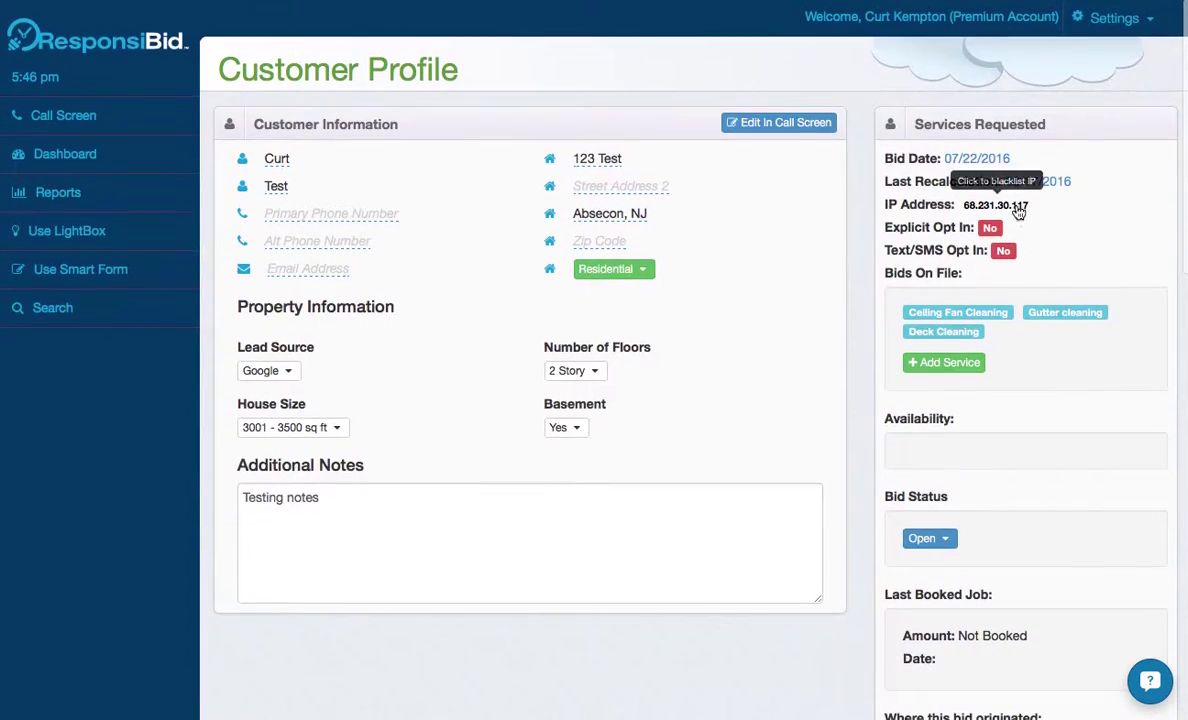
Step: Open the proposal from the last recalculation date and review its services, videos, Deck Cleaning packages and scheduling section
click(1048, 185)
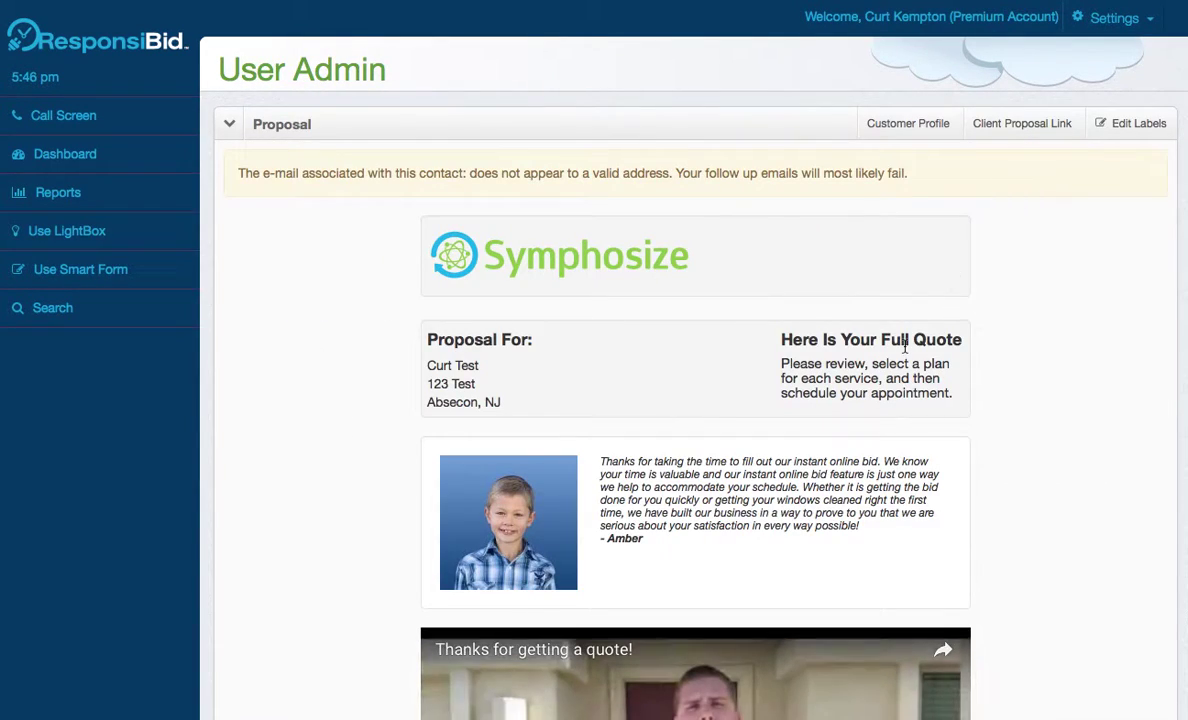
scroll(900, 380, down, 5)
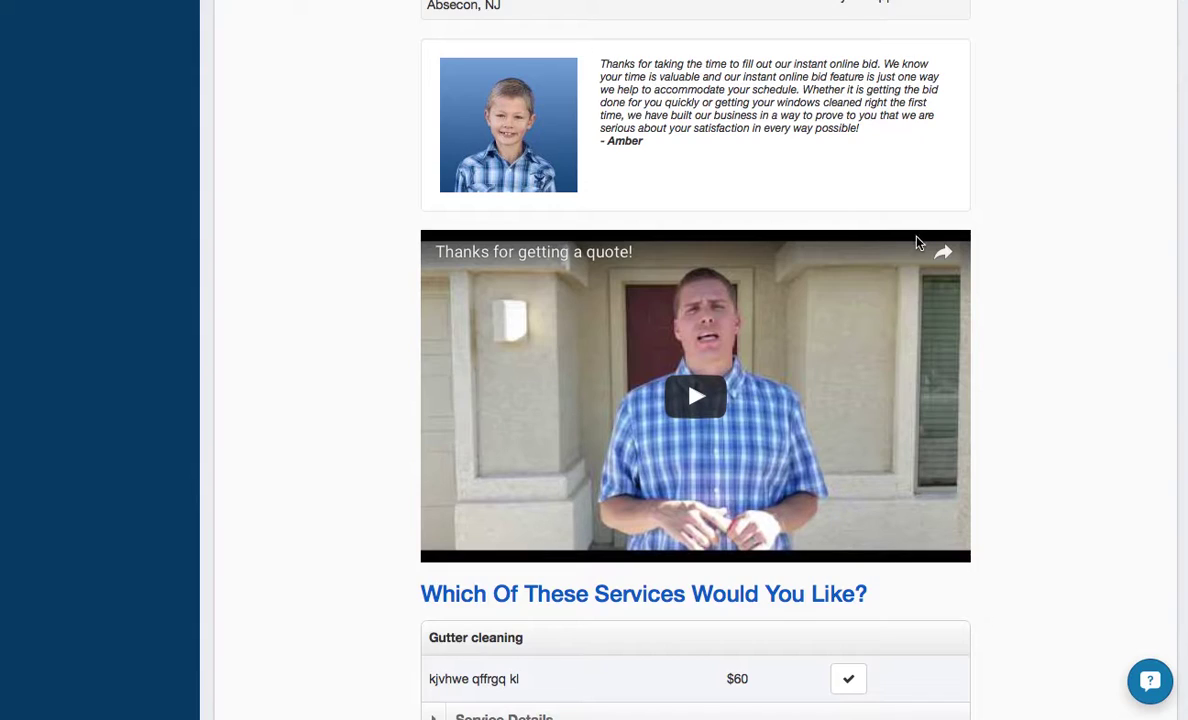
scroll(1032, 371, down, 10)
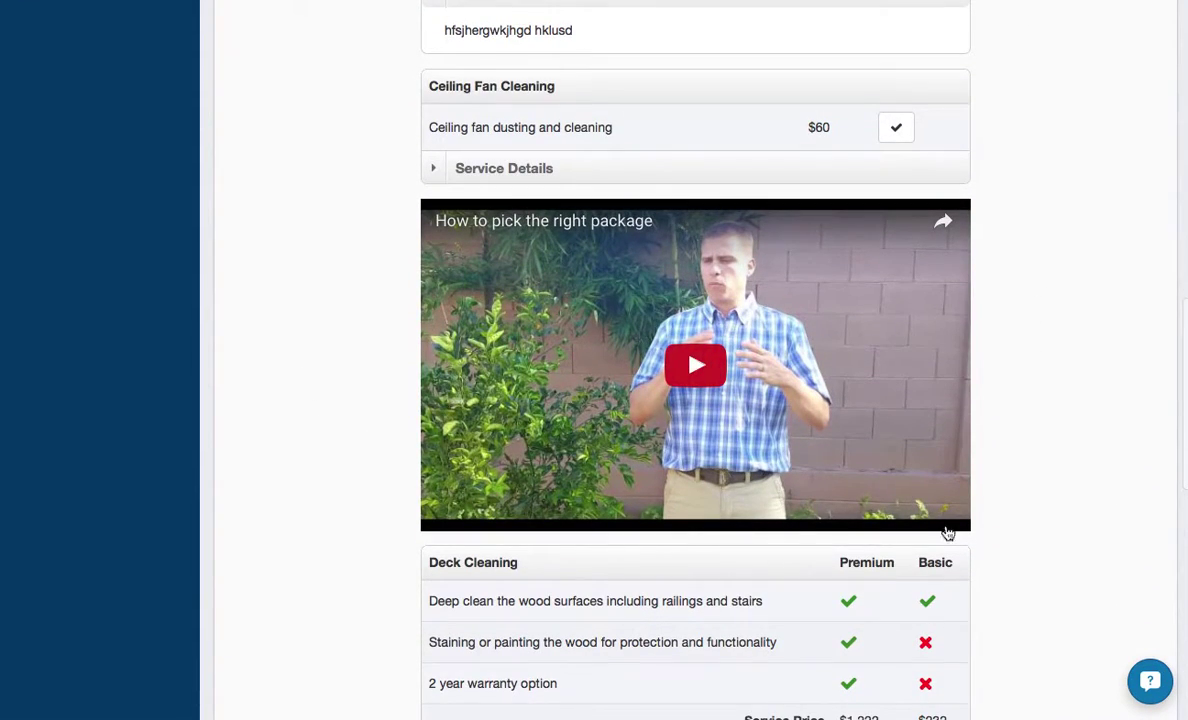
scroll(965, 536, down, 3)
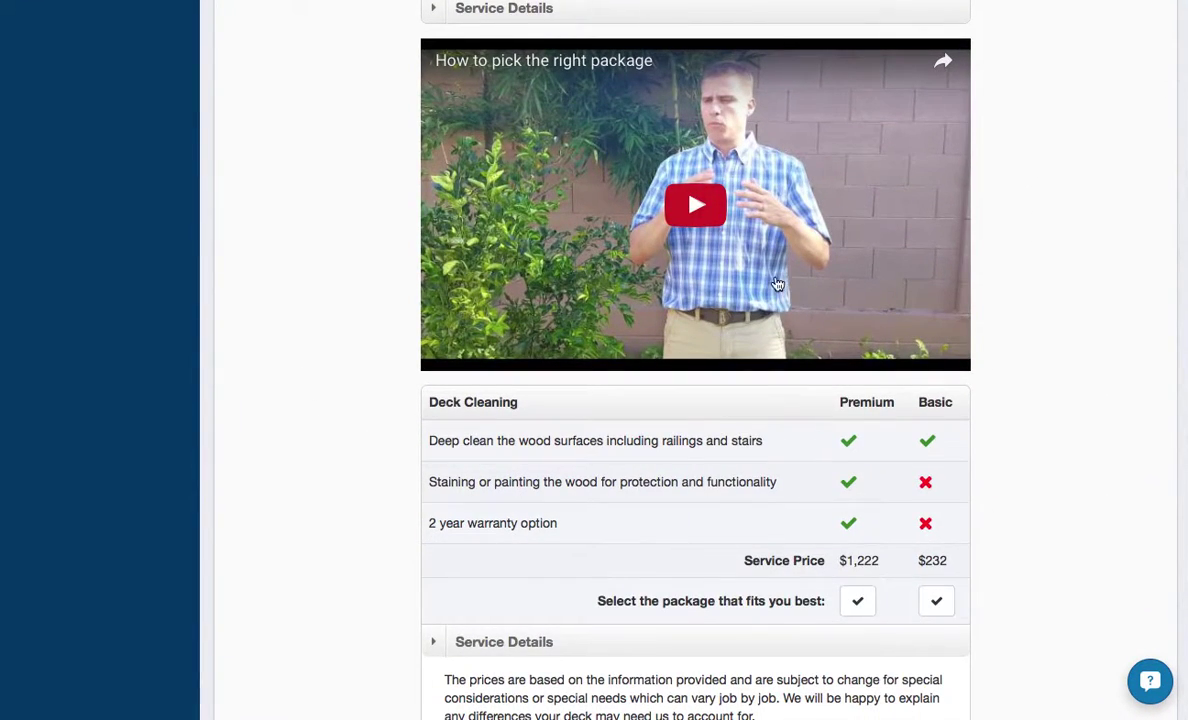
scroll(540, 470, down, 3)
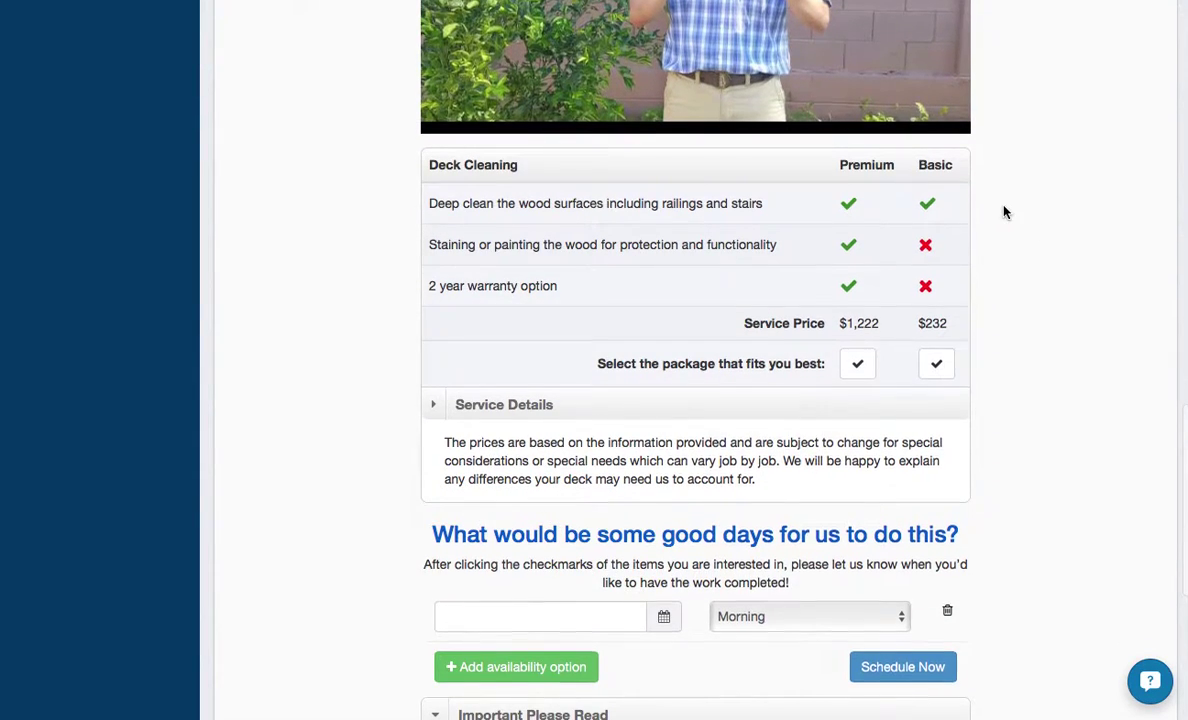
scroll(940, 360, up, 3)
scroll(997, 323, up, 10)
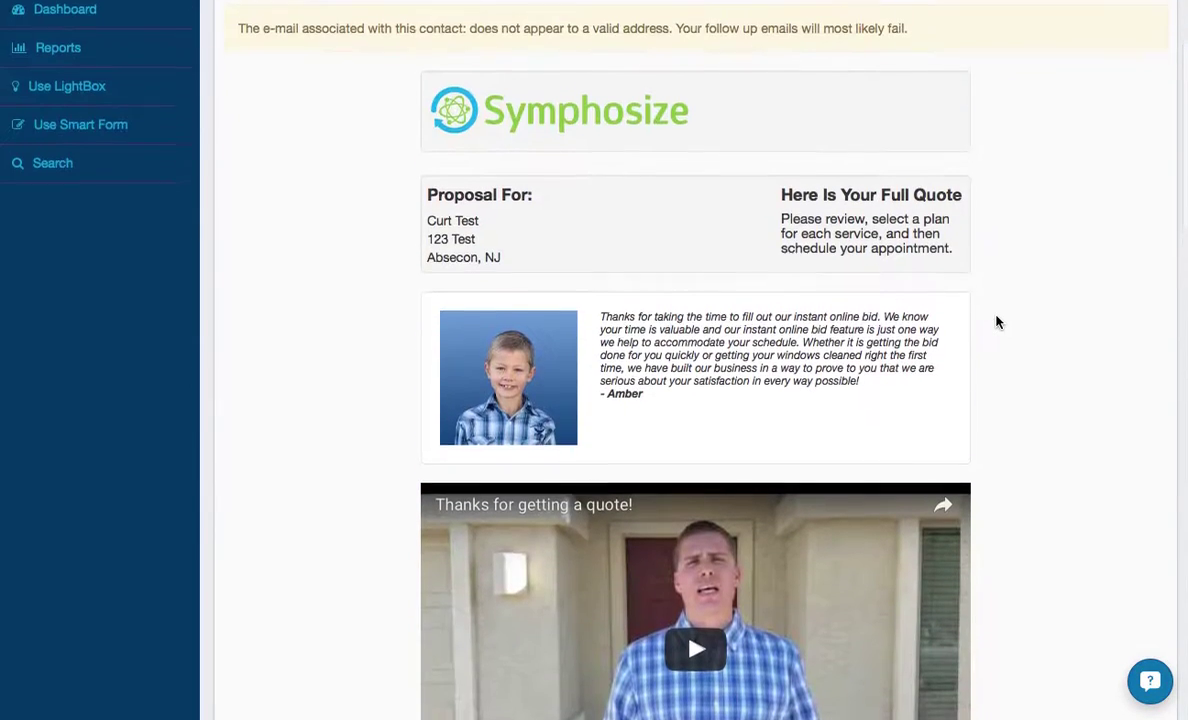
scroll(997, 300, up, 2)
Step: Return to the customer profile from the proposal and expand the Deck Cleaning section
click(920, 122)
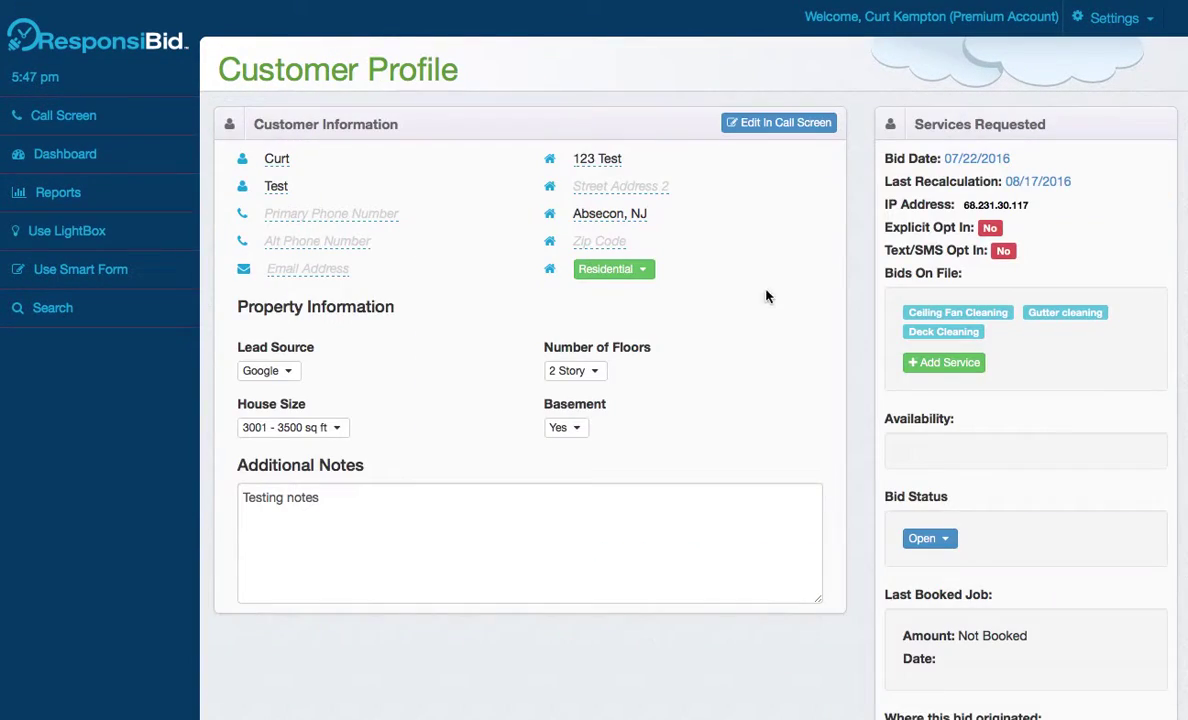
scroll(649, 320, down, 5)
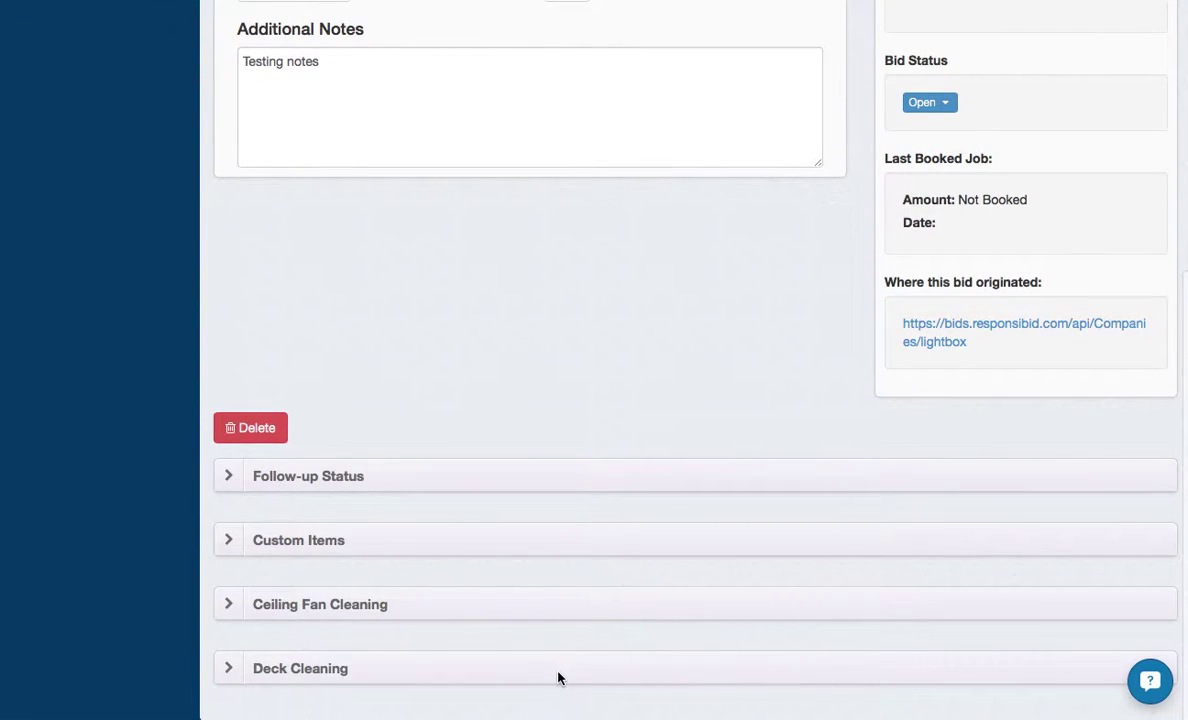
click(558, 668)
scroll(545, 620, down, 4)
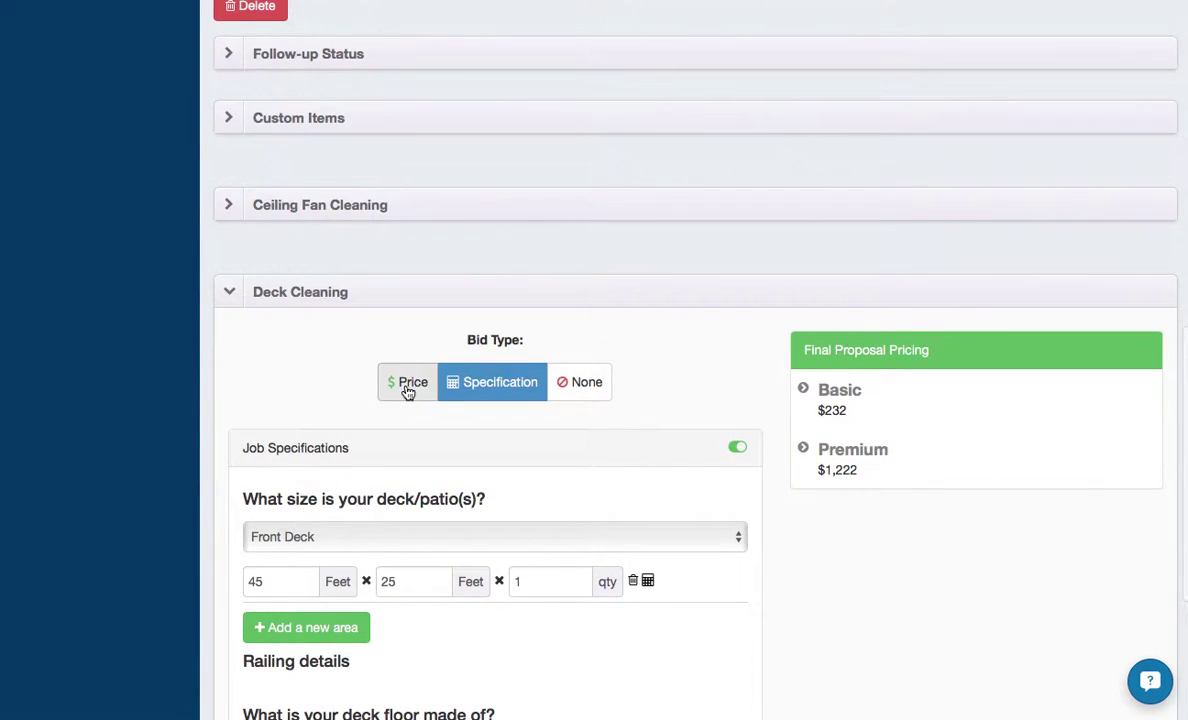
Step: Switch the Deck Cleaning bid type to Price, set Basic to $150 and Premium to $400, and save
click(408, 384)
click(304, 566)
text(1)
key(Tab)
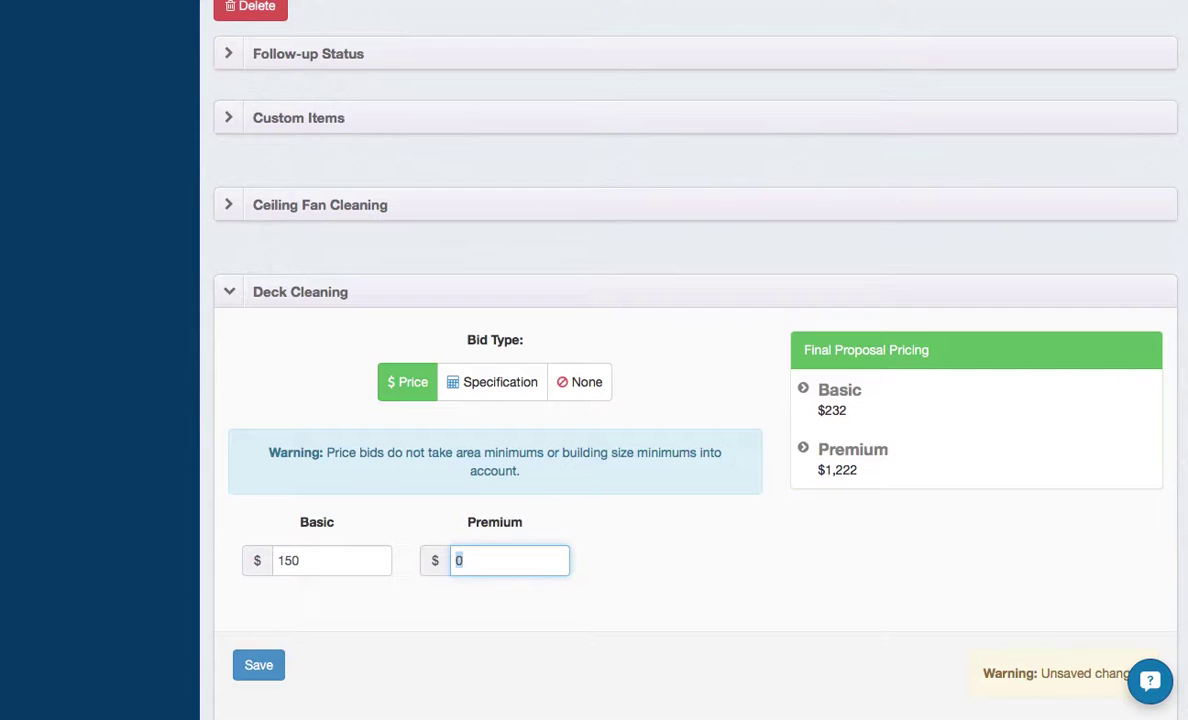
text(400)
click(258, 666)
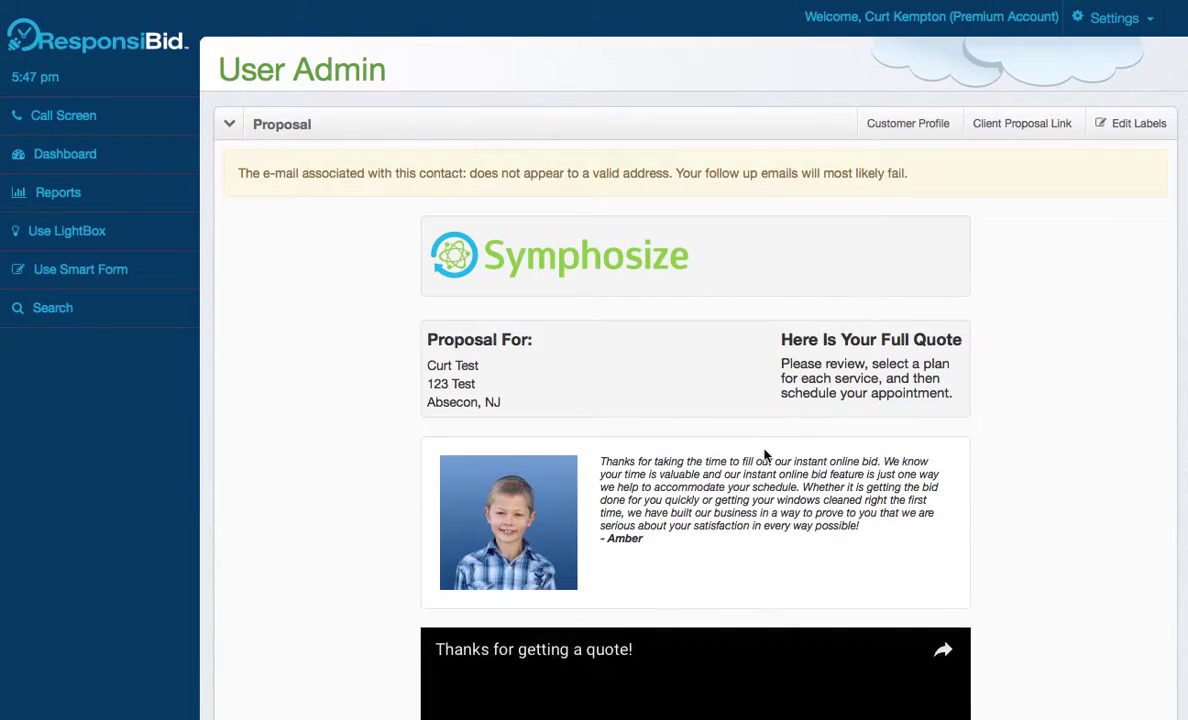
Step: Check the Premium and Basic Deck Cleaning prices in the customer's recalculated proposal
scroll(765, 455, down, 12)
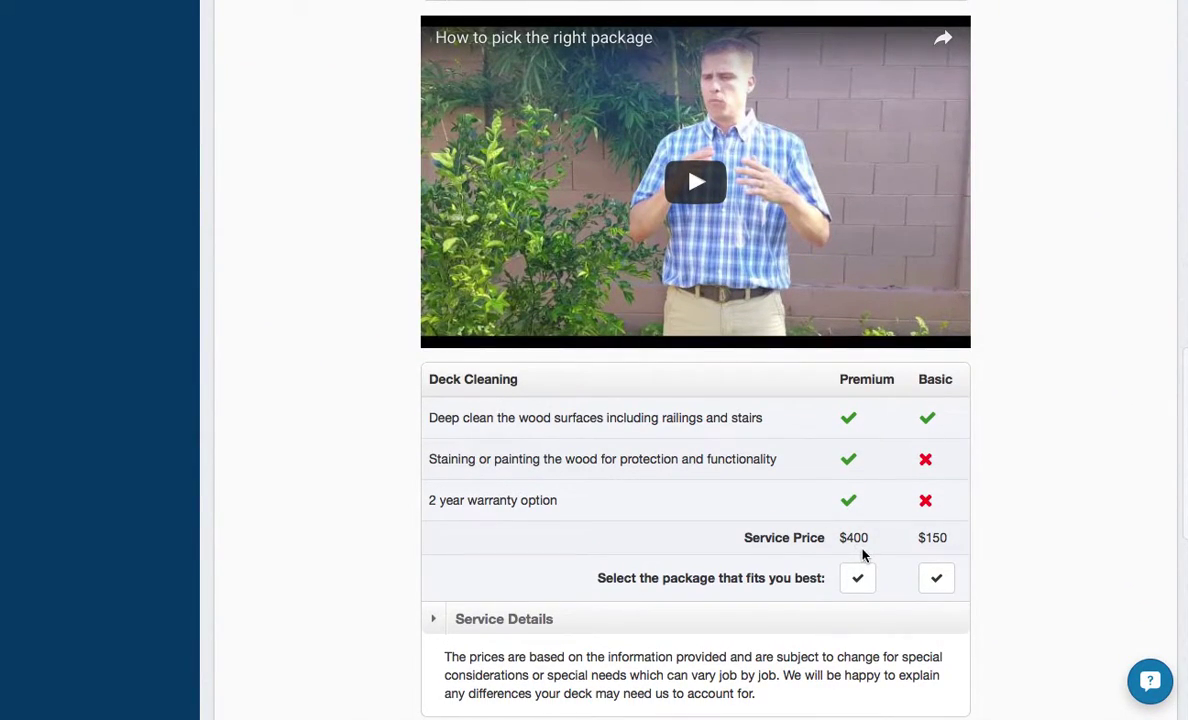
scroll(933, 553, up, 12)
scroll(942, 543, down, 1)
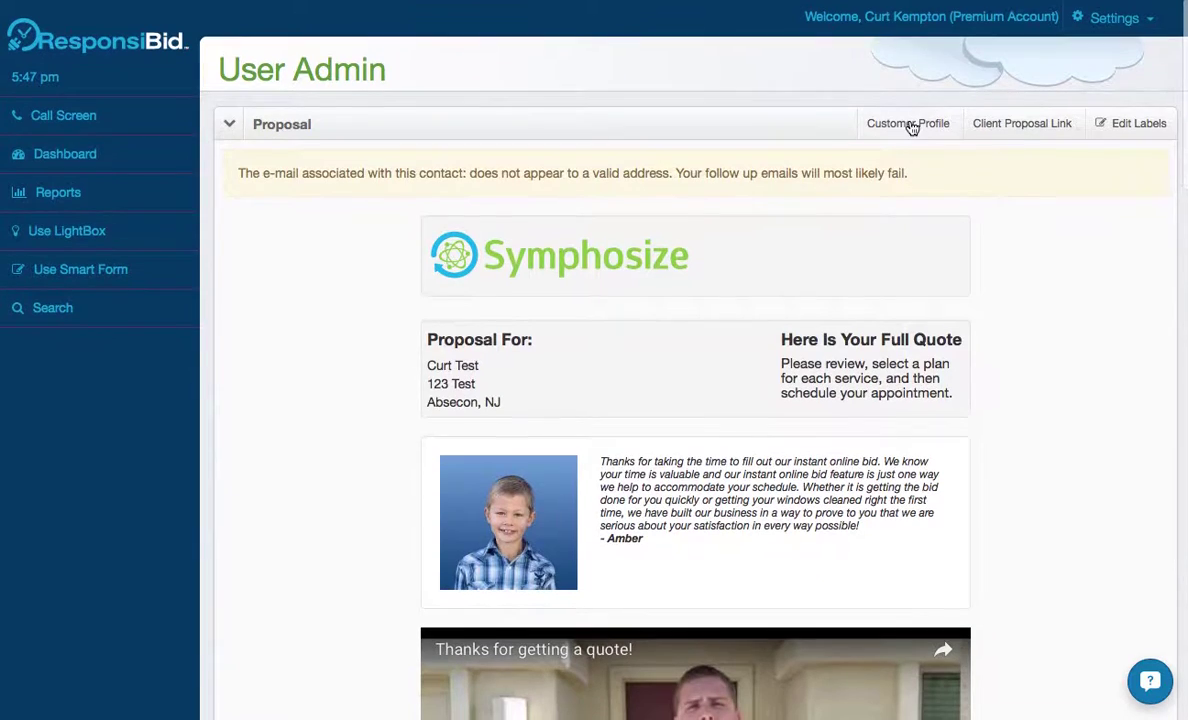
Step: Return to the customer profile from the proposal and set the Deck Cleaning bid type to None
click(910, 124)
scroll(703, 548, down, 5)
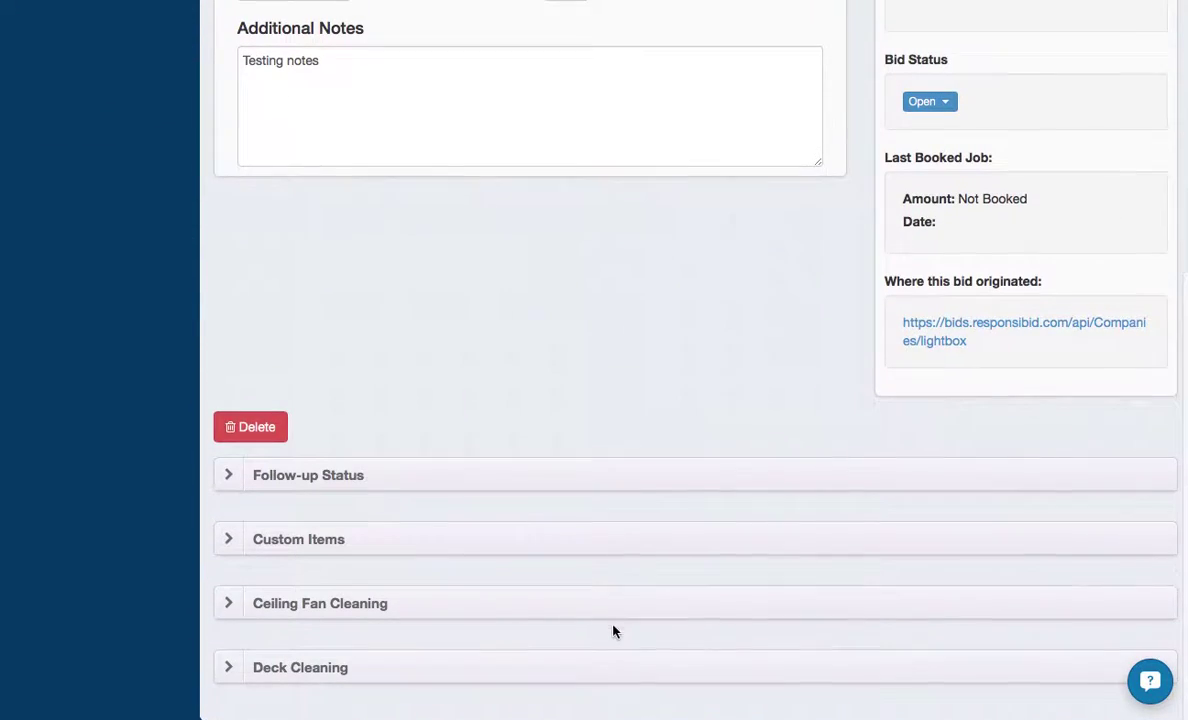
click(591, 668)
scroll(591, 660, down, 3)
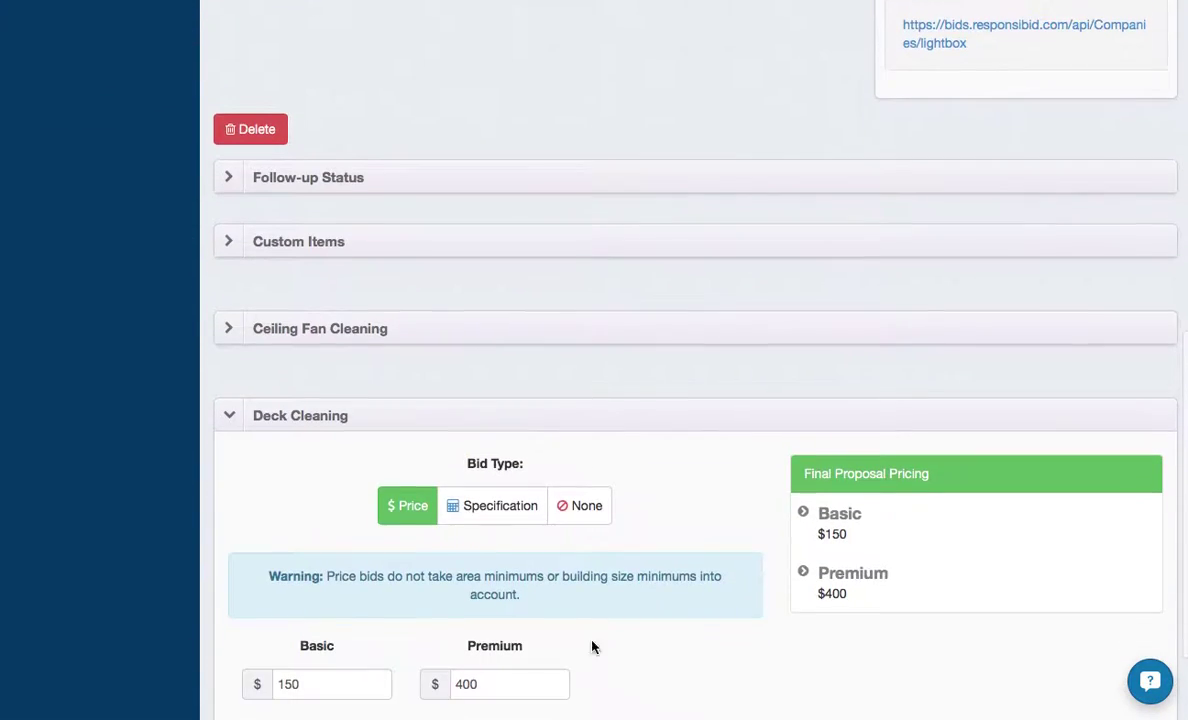
click(597, 507)
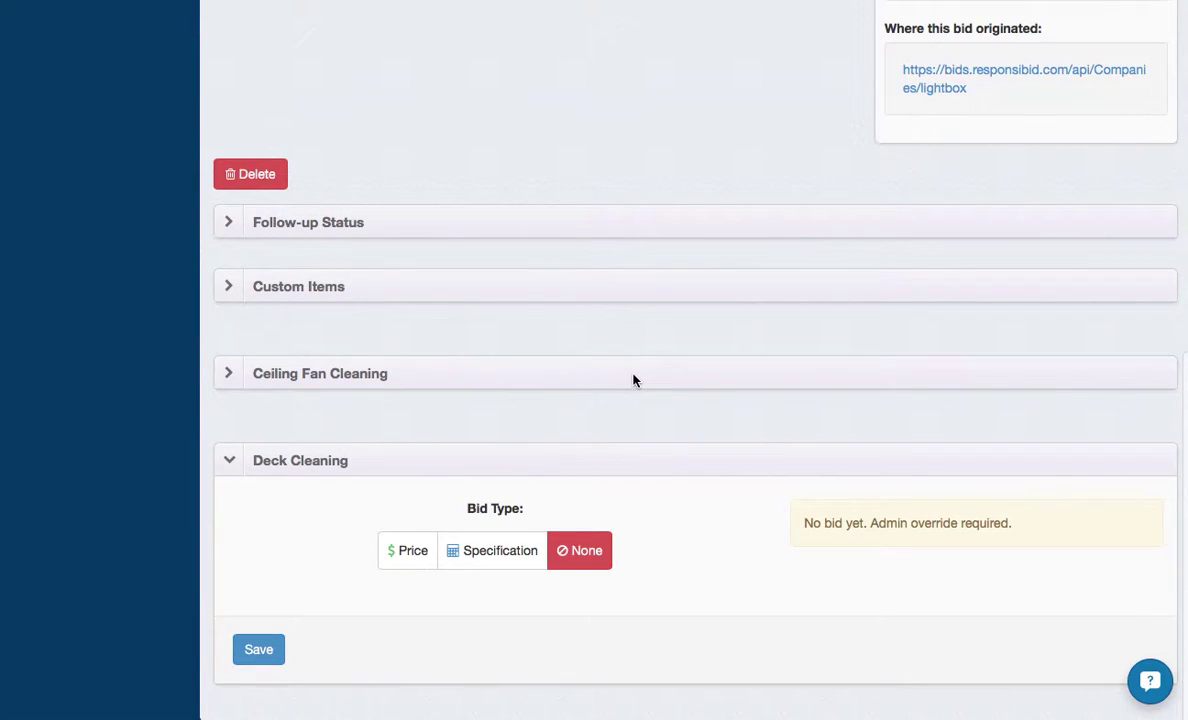
Step: Expand the Ceiling Fan Cleaning and Custom Items sections and check which services the recalculated proposal contains
click(633, 375)
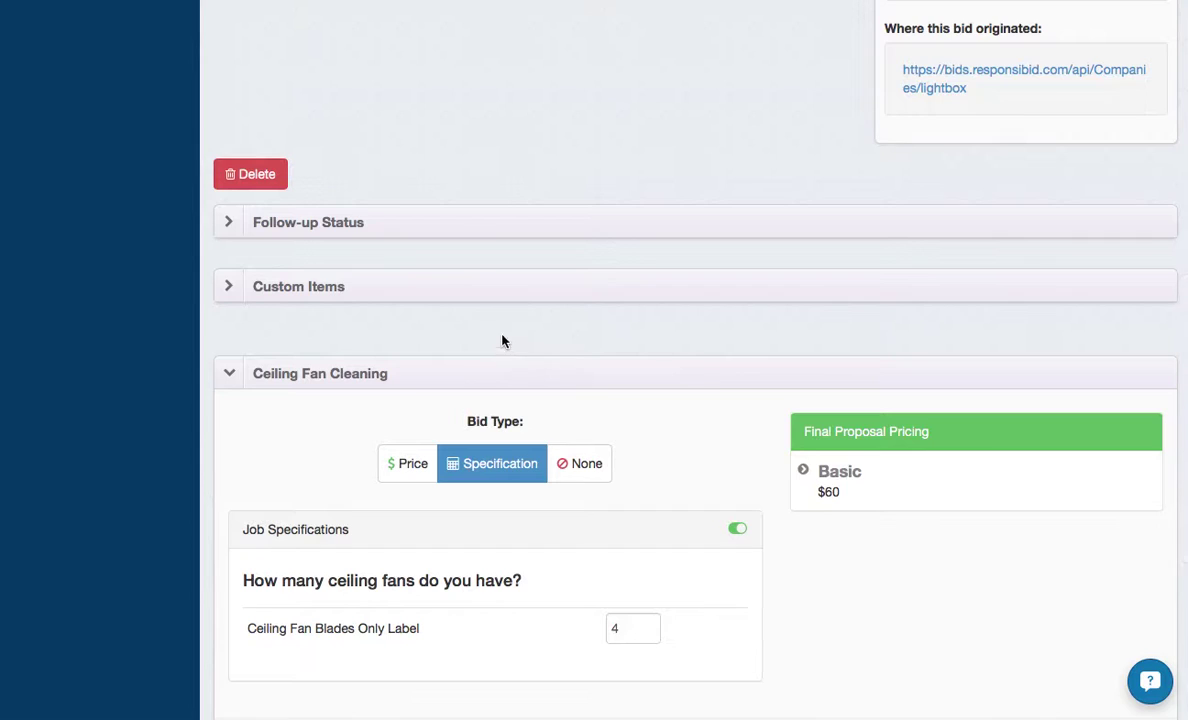
click(445, 284)
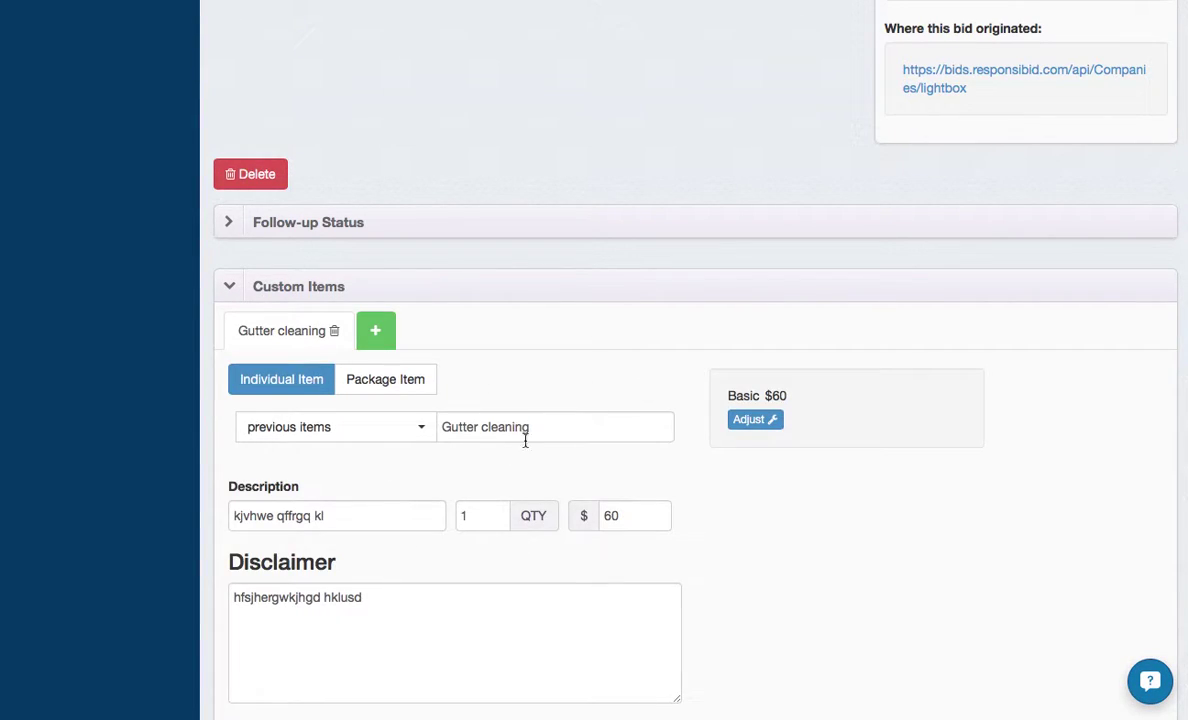
scroll(857, 342, up, 7)
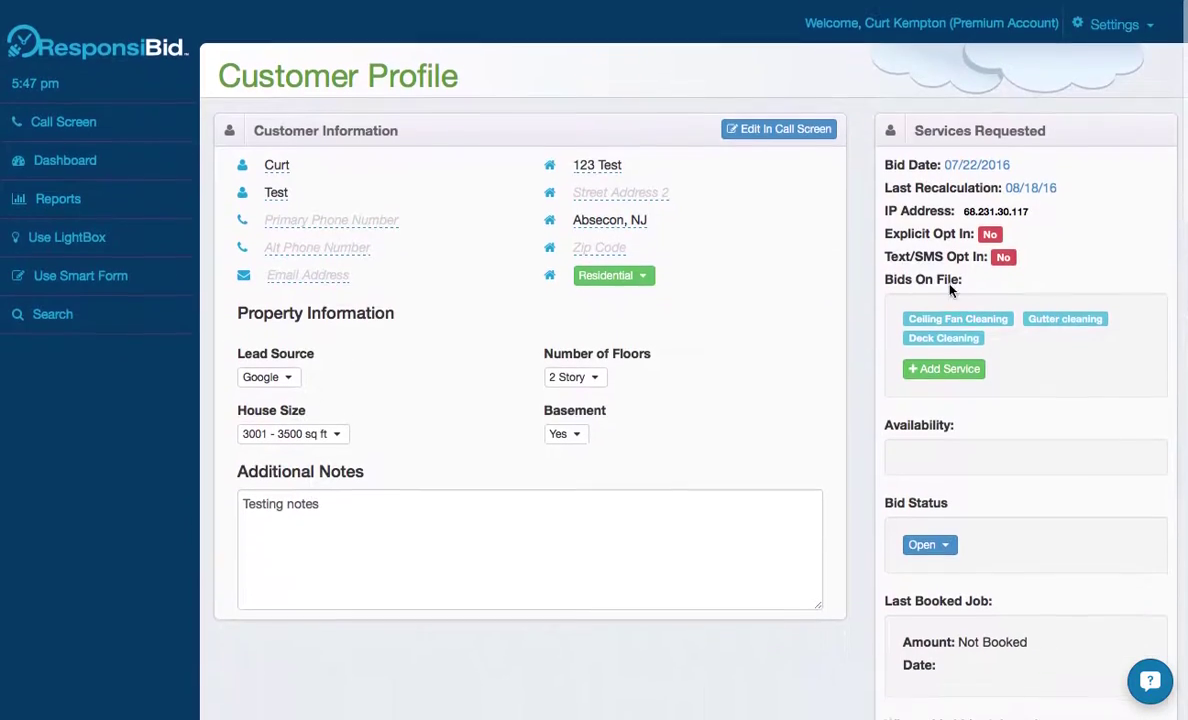
click(1033, 187)
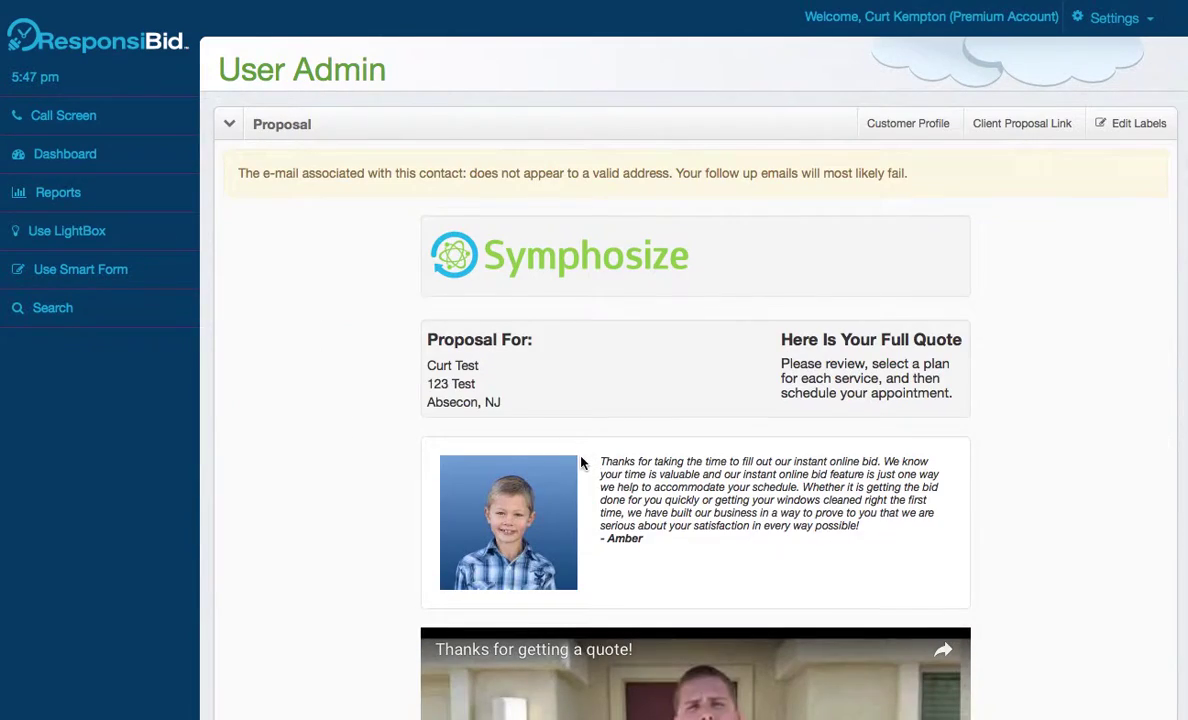
scroll(581, 458, down, 15)
scroll(581, 457, up, 15)
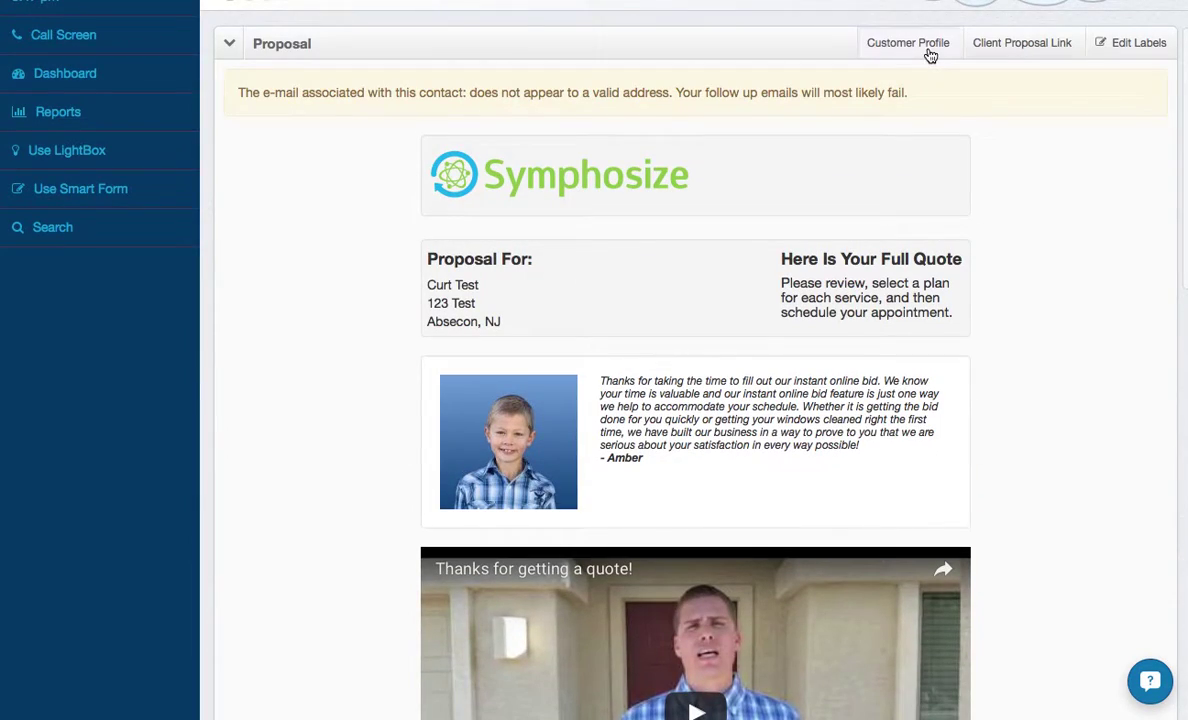
Step: Return to the customer profile, switch the Deck Cleaning bid type to Specification, and save
click(930, 48)
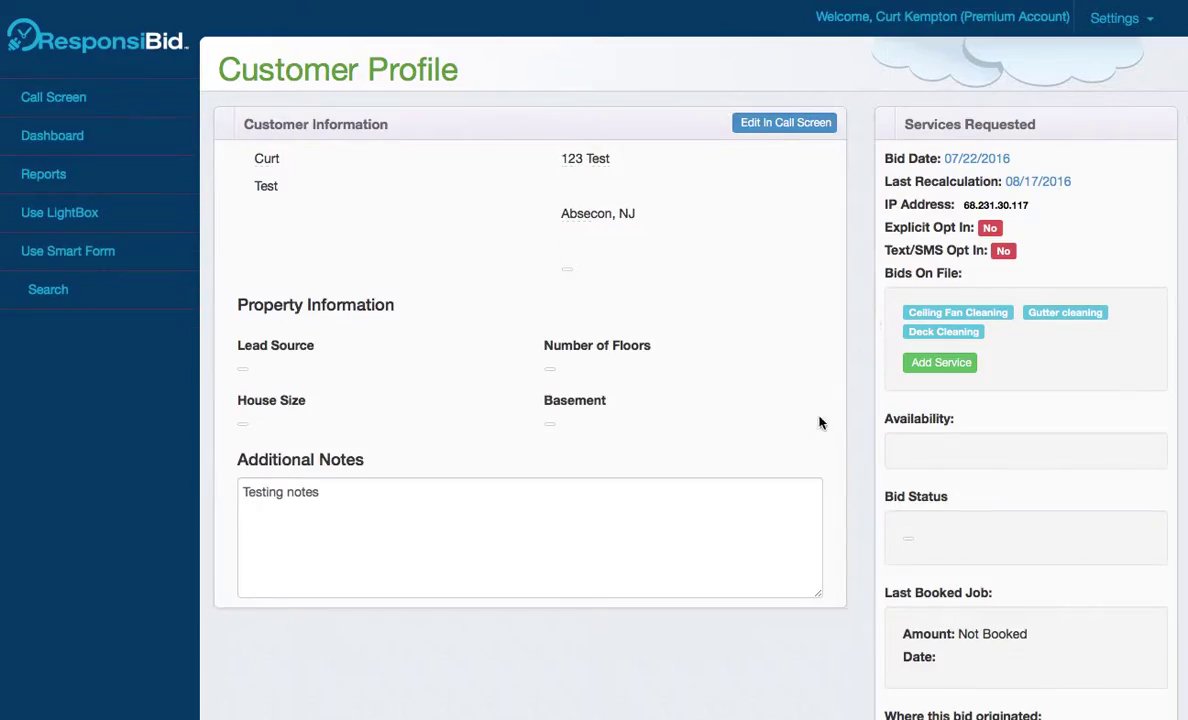
scroll(819, 421, down, 5)
click(498, 668)
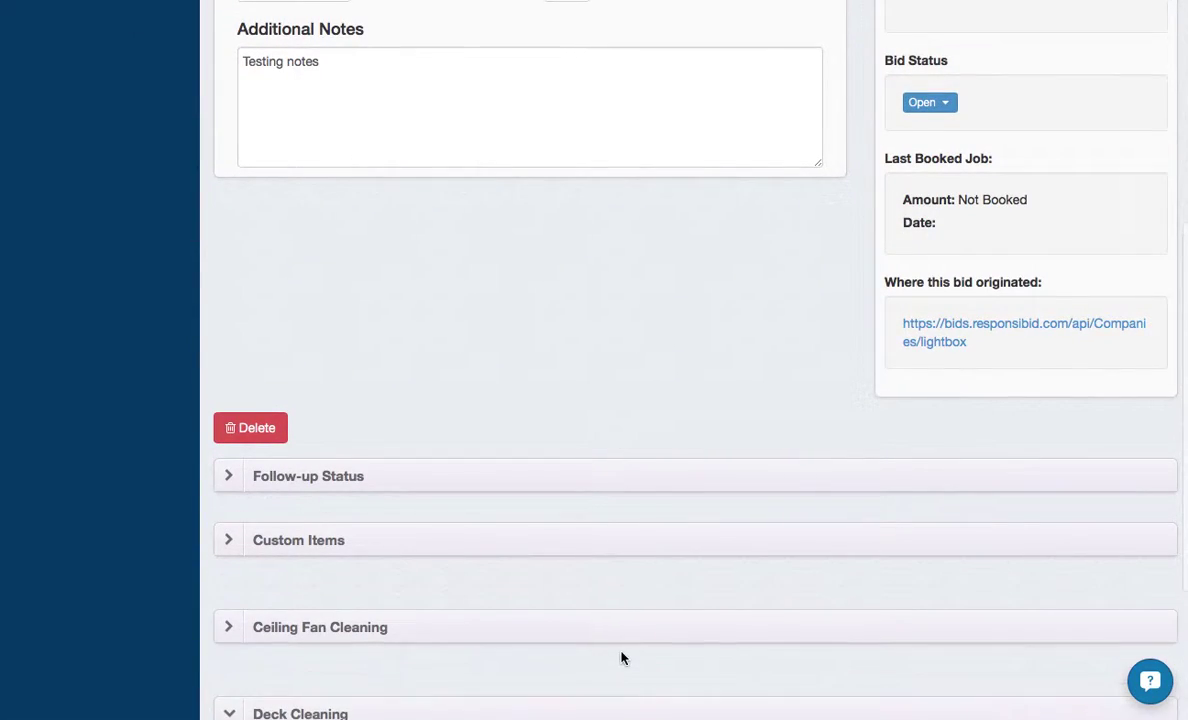
scroll(620, 656, down, 3)
click(505, 553)
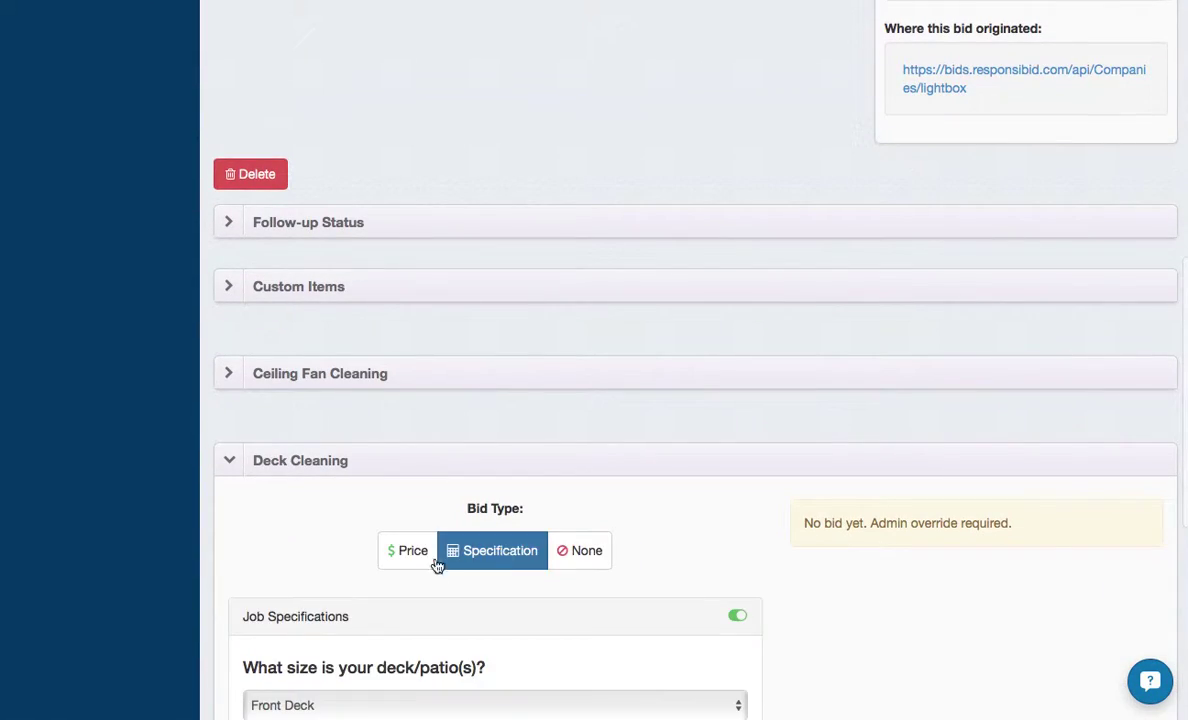
scroll(379, 498, down, 6)
click(254, 608)
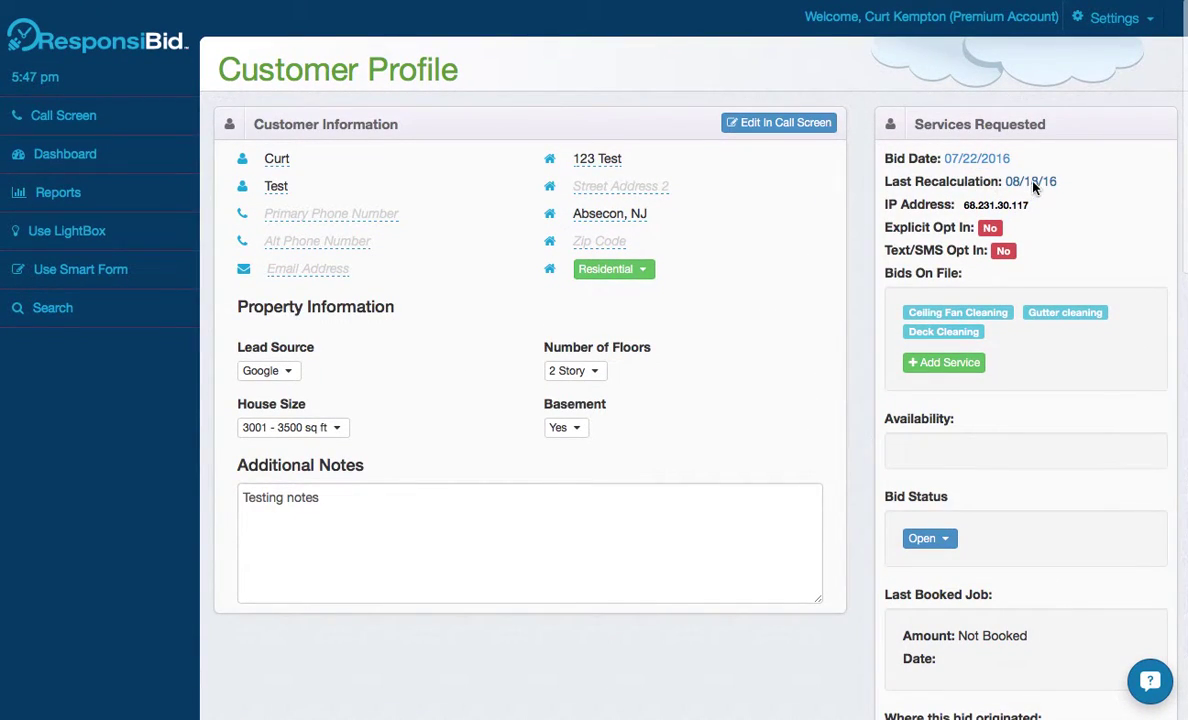
Step: Open the proposal from the last recalculation date and check the Deck Cleaning package prices
click(1030, 183)
scroll(843, 440, down, 10)
scroll(840, 438, down, 3)
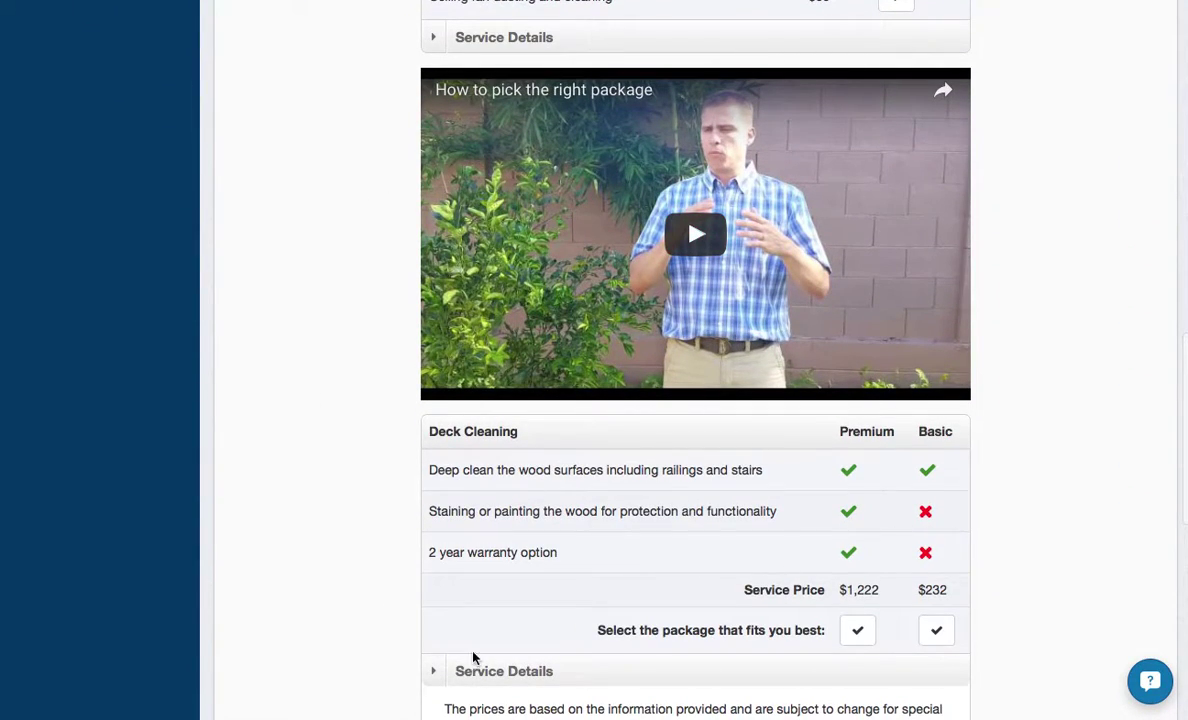
scroll(1056, 266, up, 15)
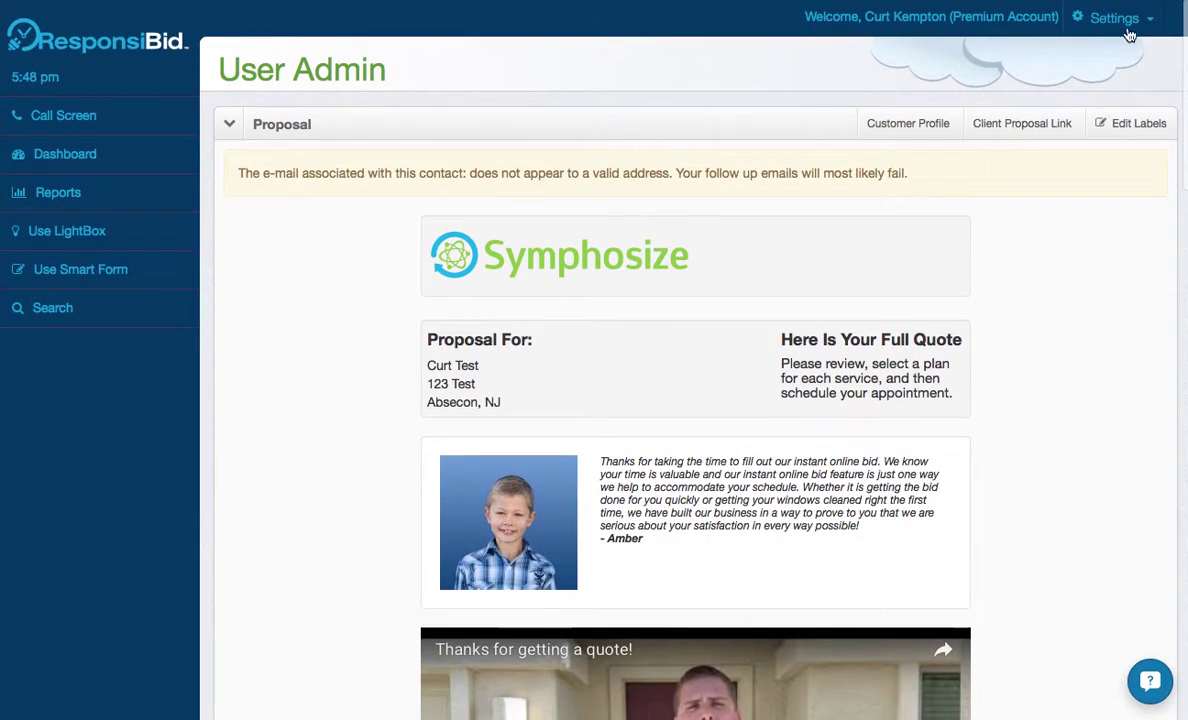
Step: Open the company profile's Proposal Builder section and review its messages, disclaimers and heading video settings
click(1126, 28)
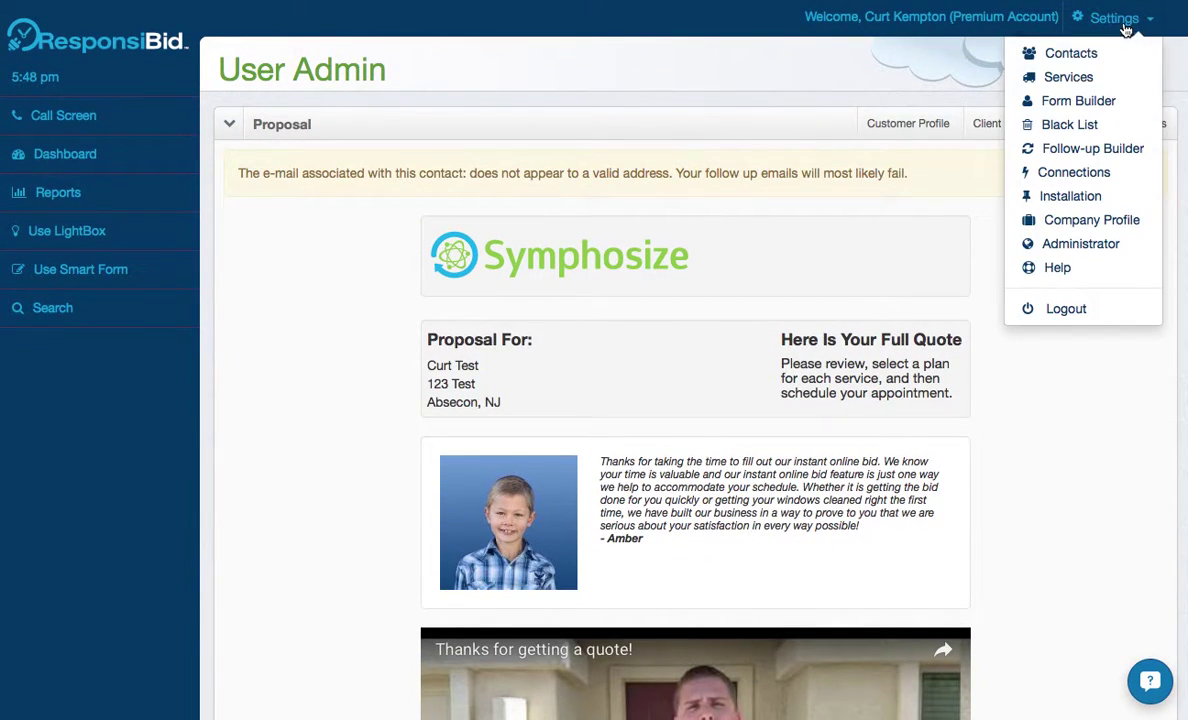
click(1066, 225)
click(414, 317)
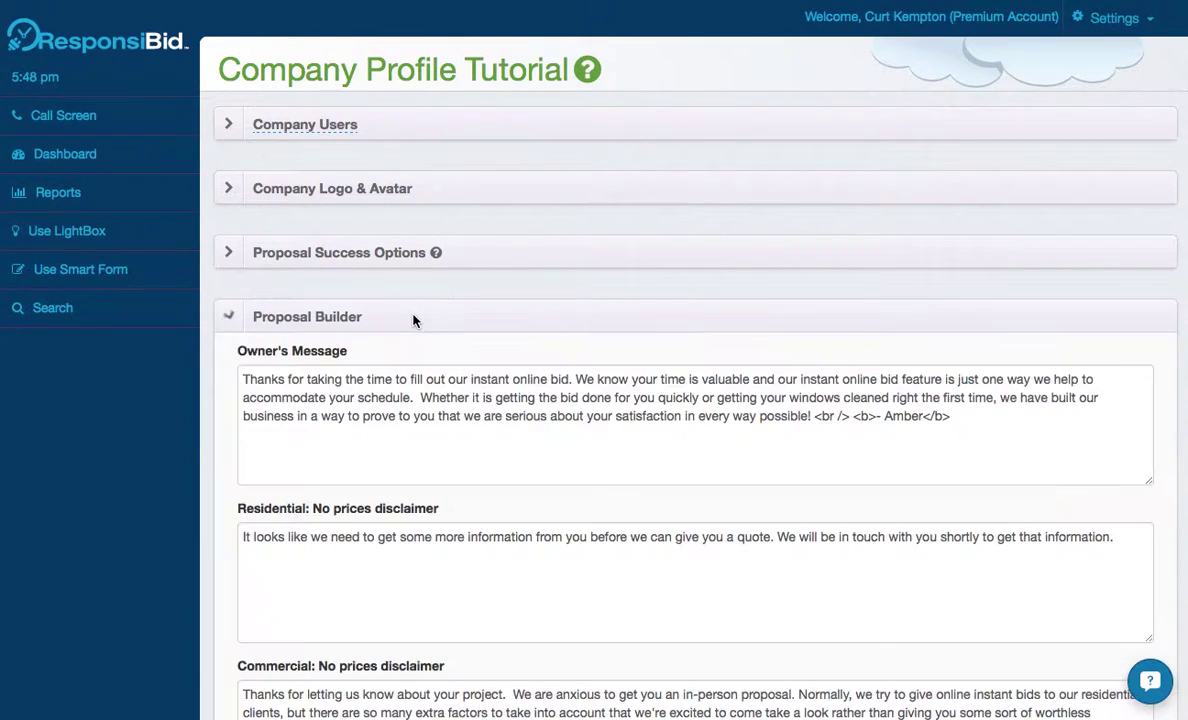
scroll(459, 562, down, 5)
scroll(494, 606, down, 5)
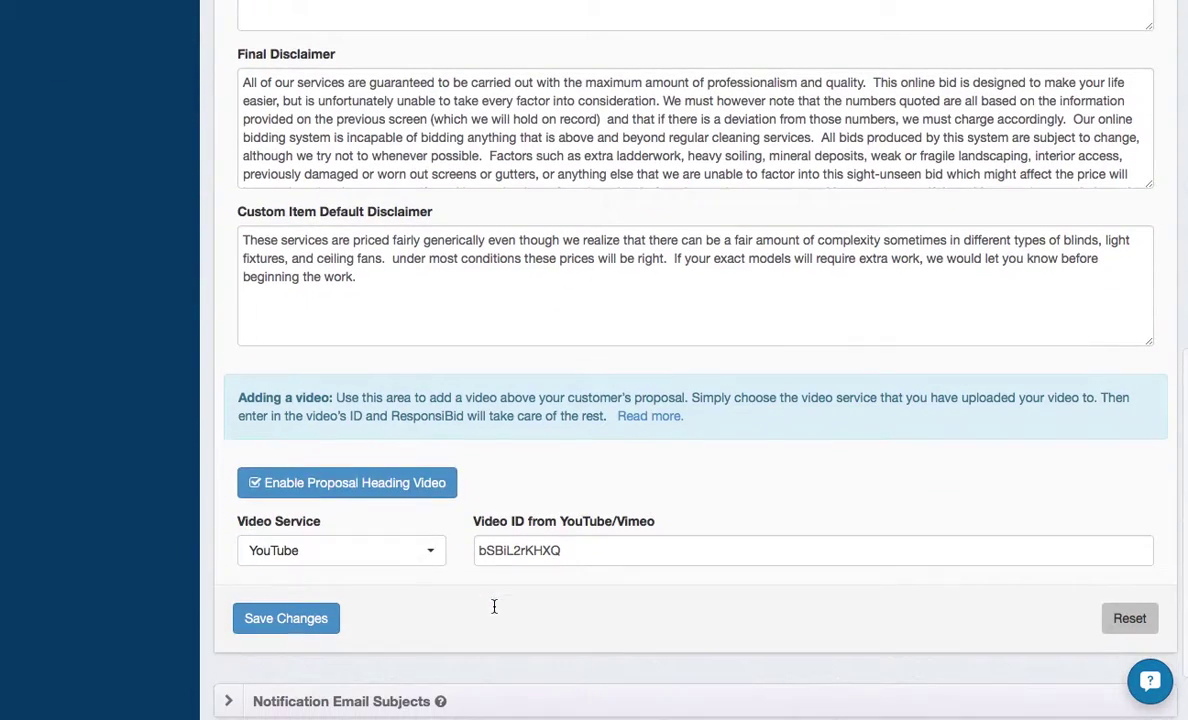
Step: Review the proposal heading video's enable option, video ID and YouTube service, and save the Proposal Builder settings
click(350, 484)
click(390, 484)
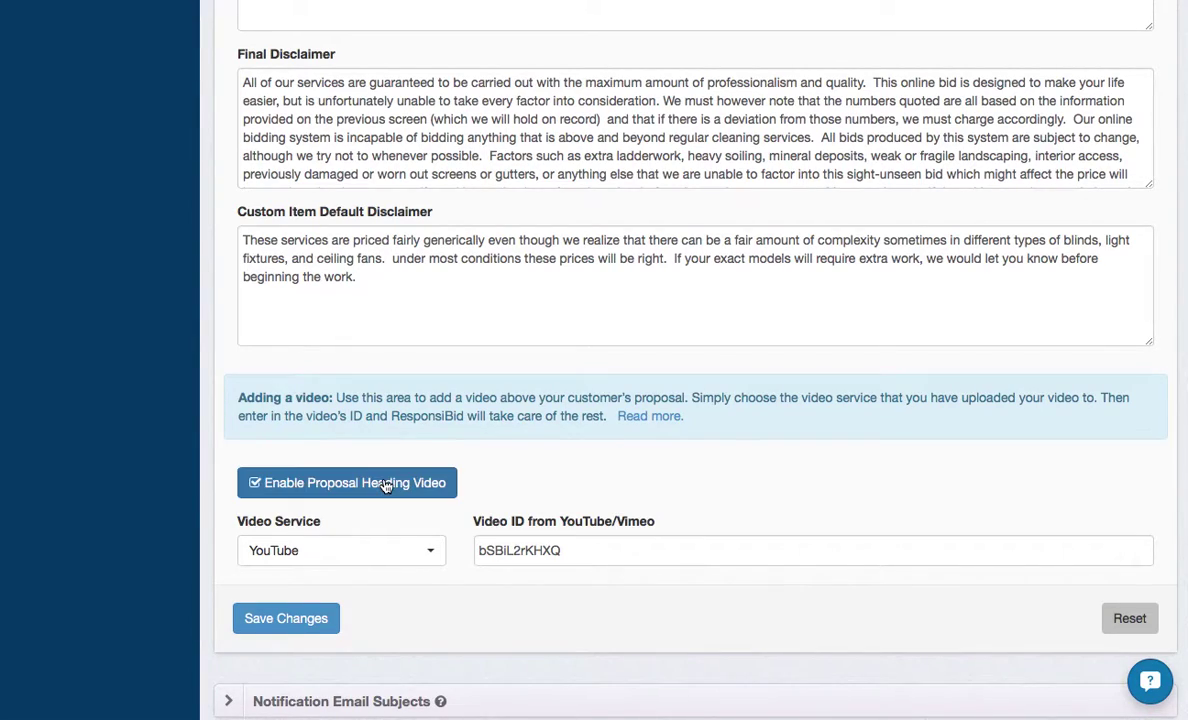
double_click(520, 549)
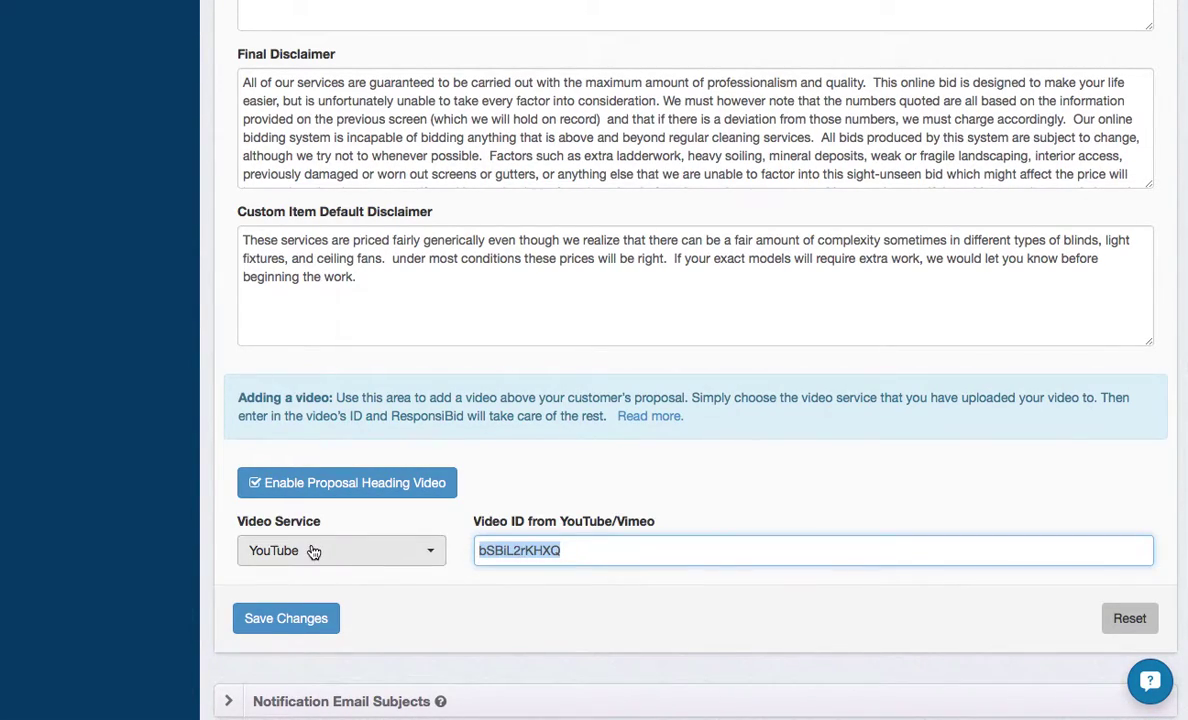
click(313, 552)
click(517, 604)
click(293, 620)
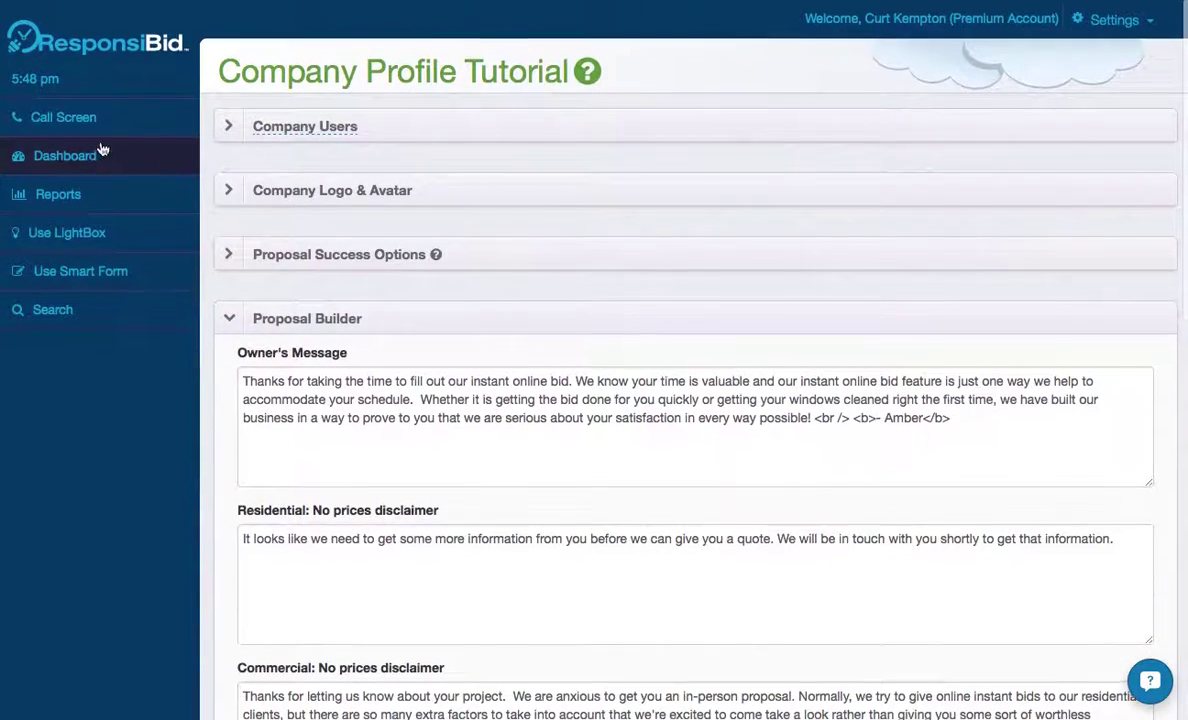
Step: Open the most recent Window Cleaning customer from the dashboard and review the heading video and packages in their proposal
click(66, 160)
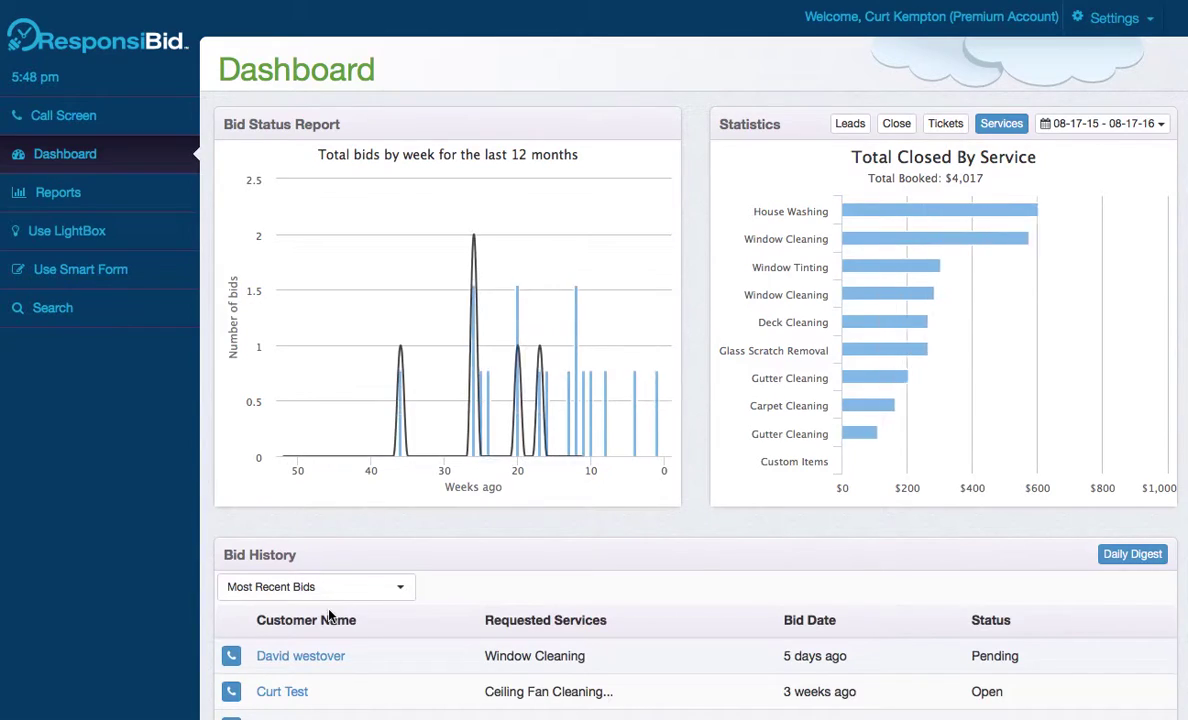
click(315, 657)
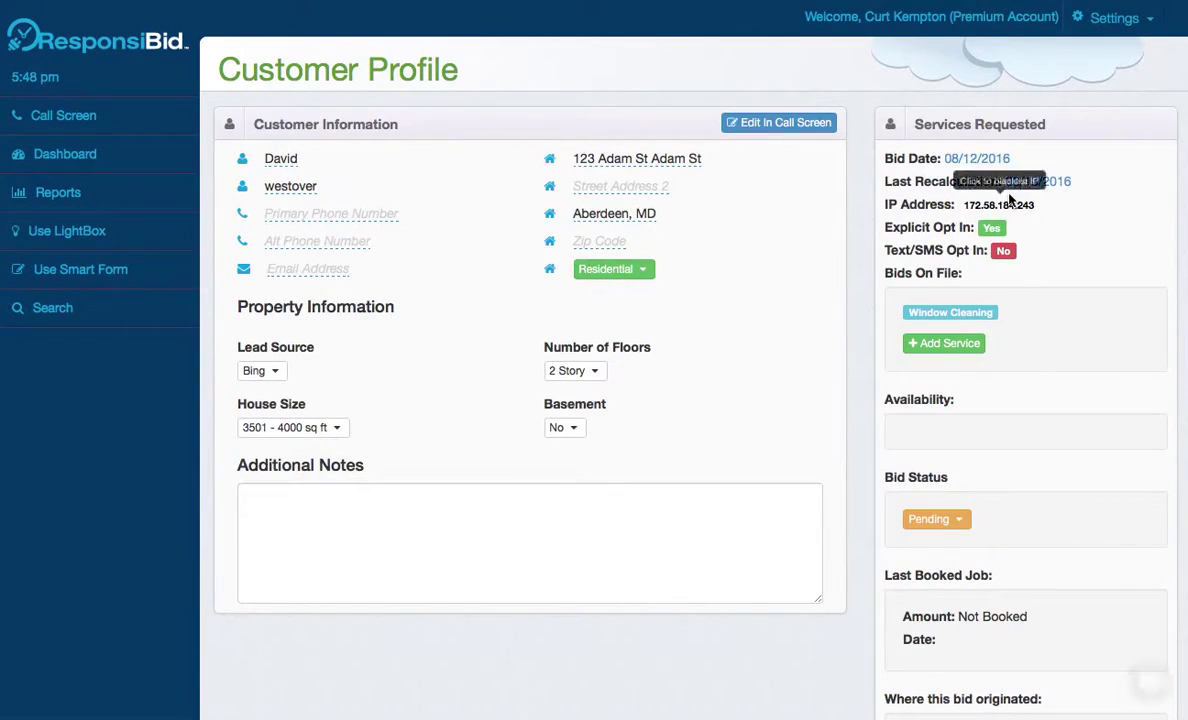
click(1040, 190)
scroll(697, 432, down, 6)
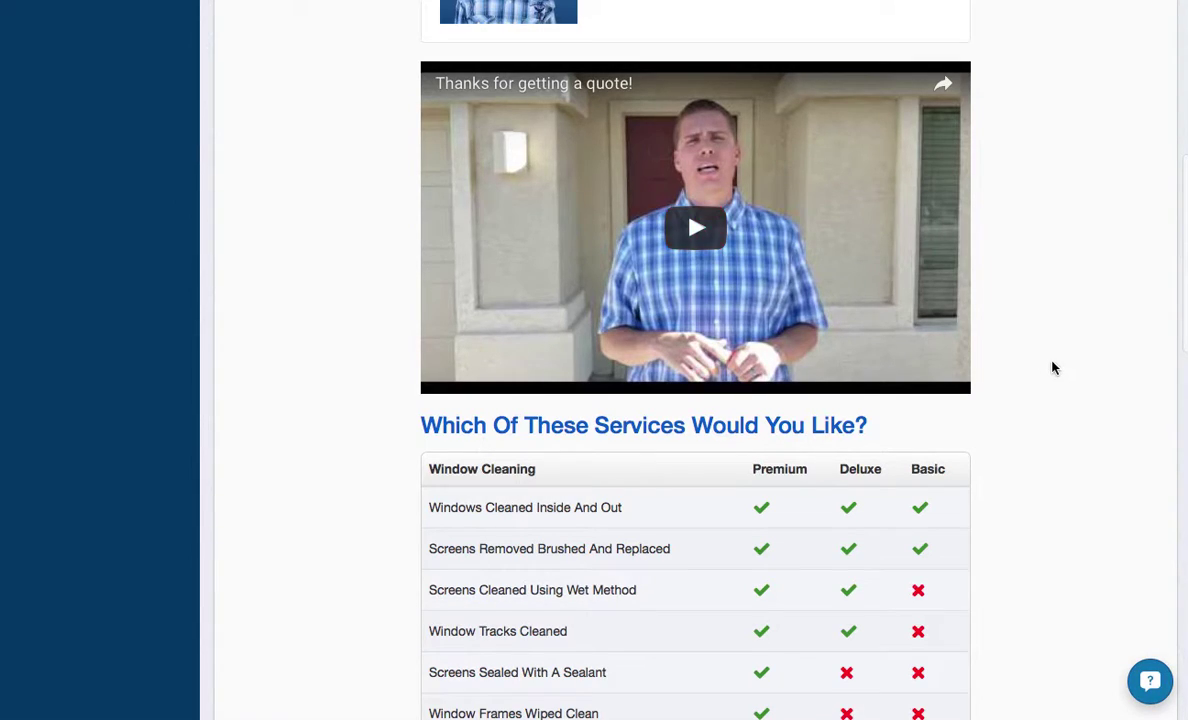
scroll(1052, 368, down, 4)
scroll(1052, 368, down, 3)
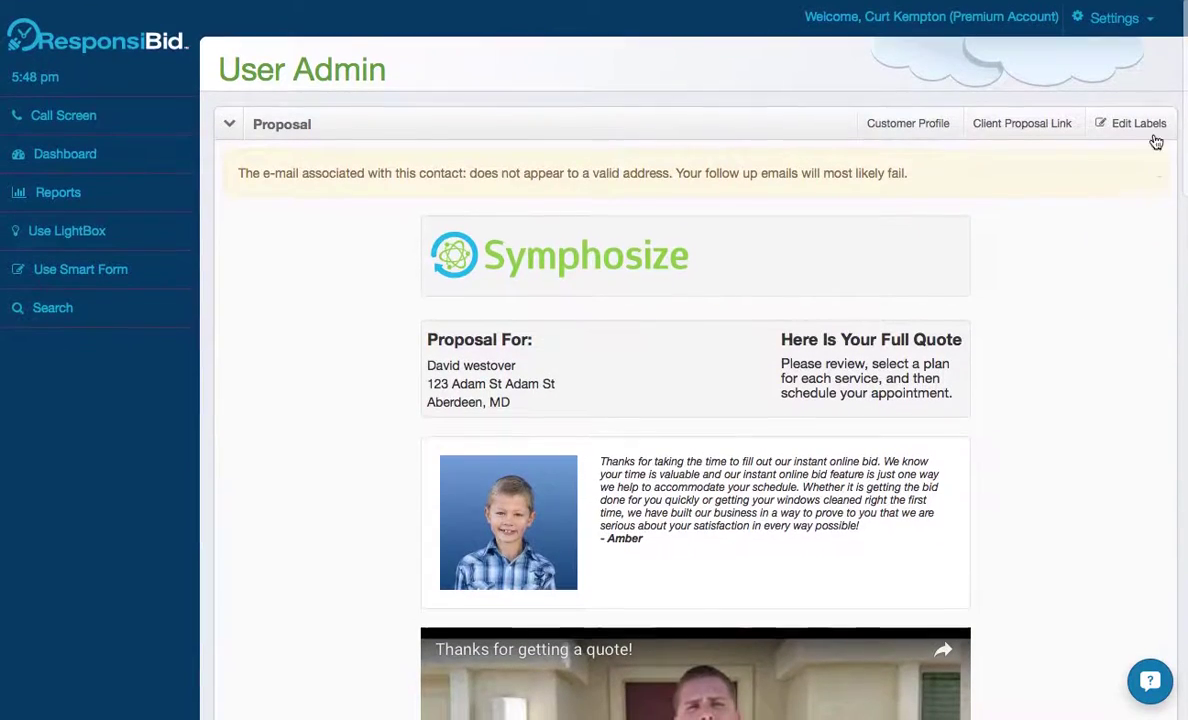
Step: Open the Lawn Care service from the services settings and go to its pricing setup in Step 3
click(1115, 35)
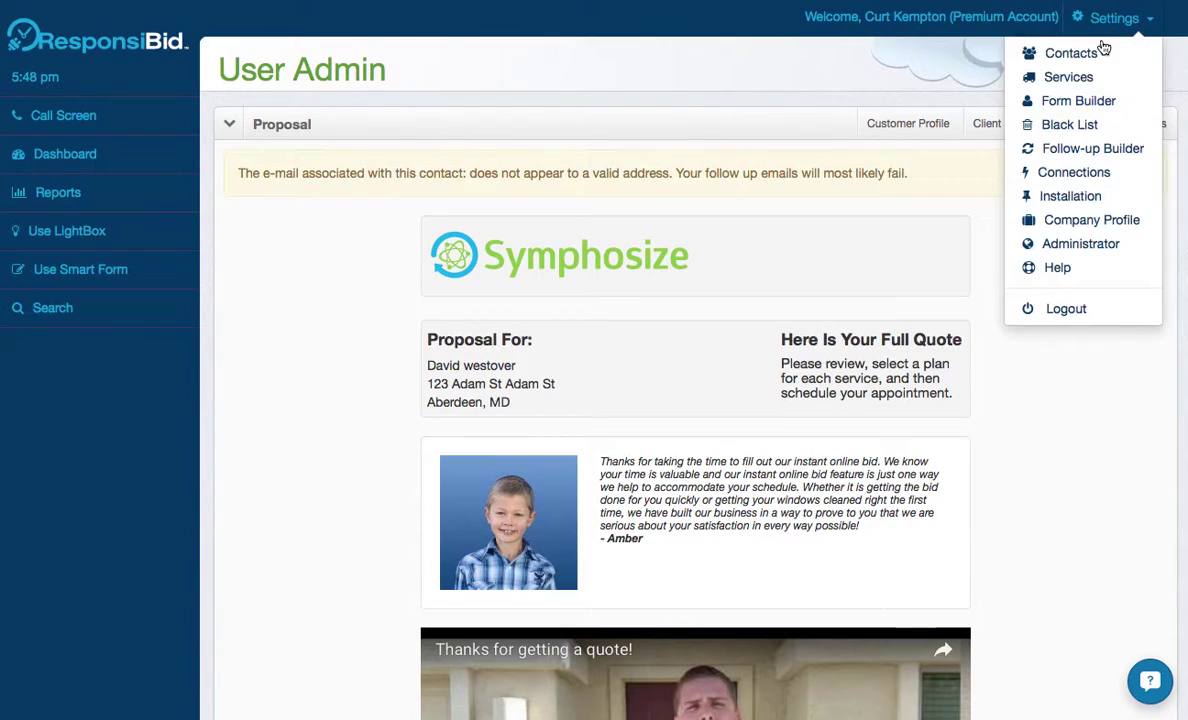
click(1070, 77)
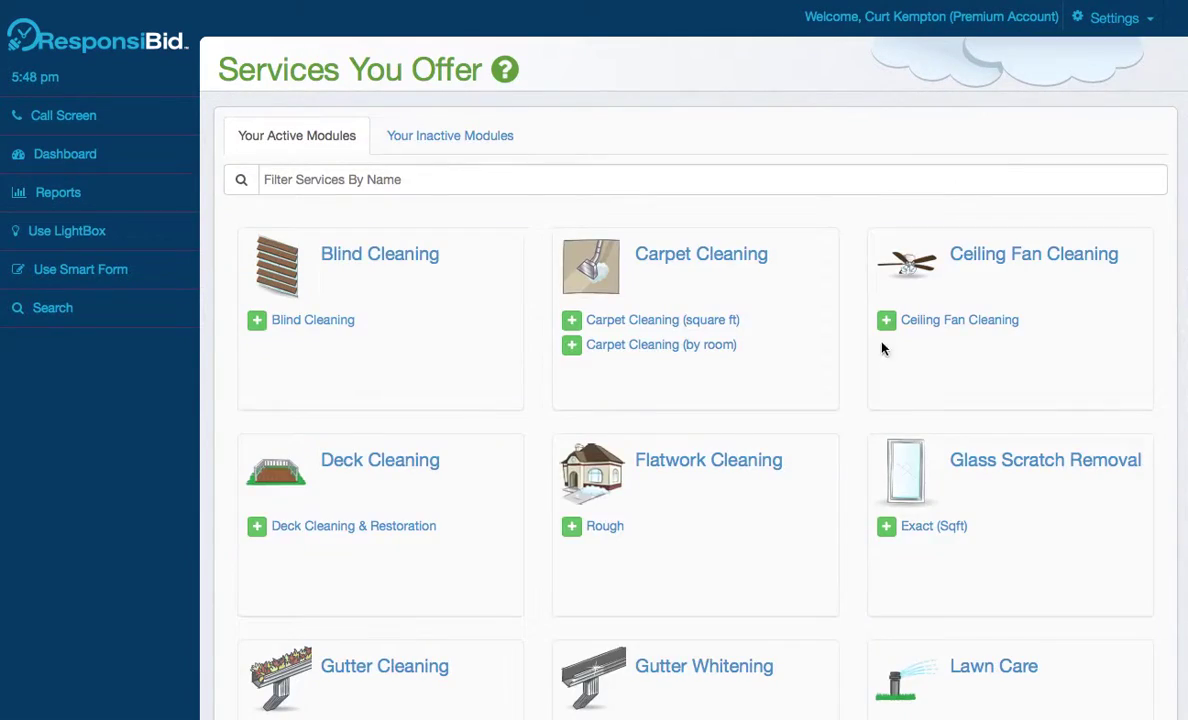
scroll(870, 469, down, 5)
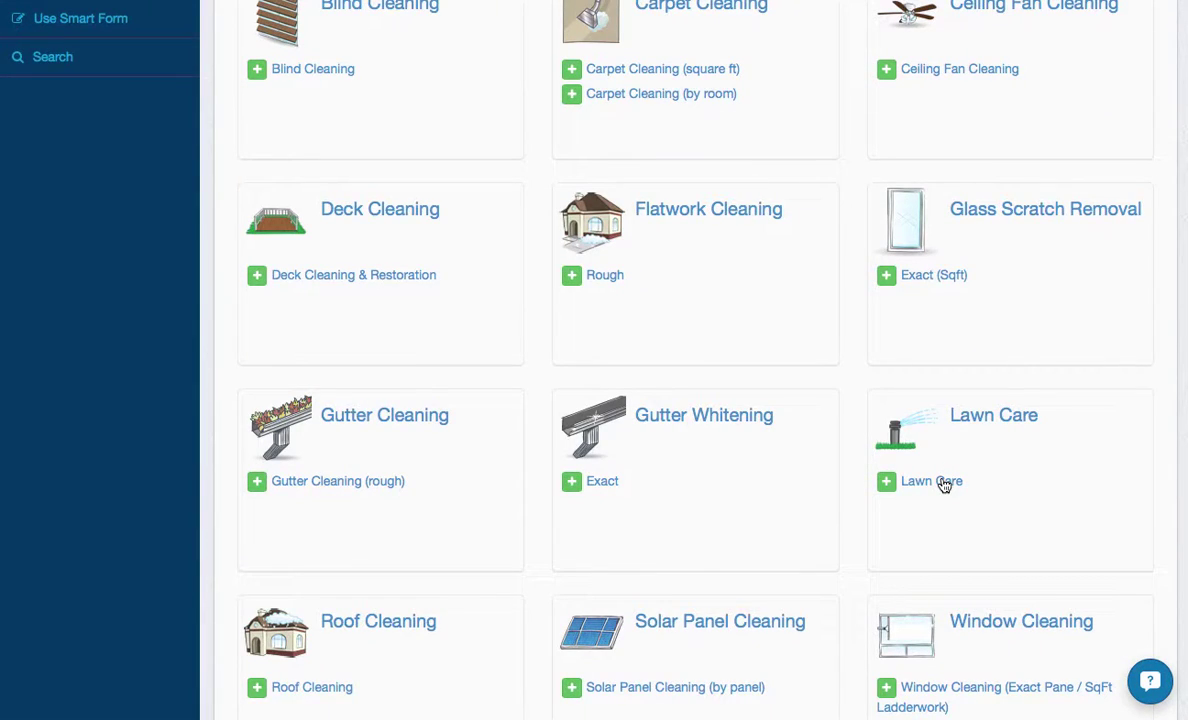
click(940, 481)
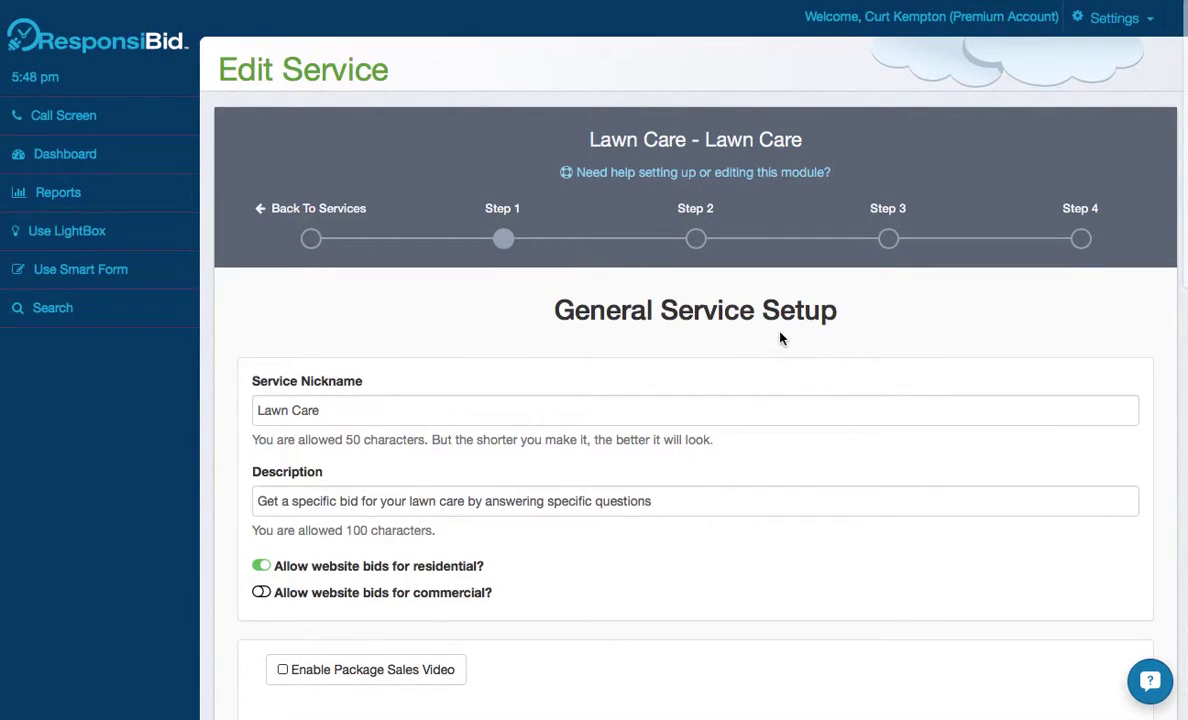
click(890, 241)
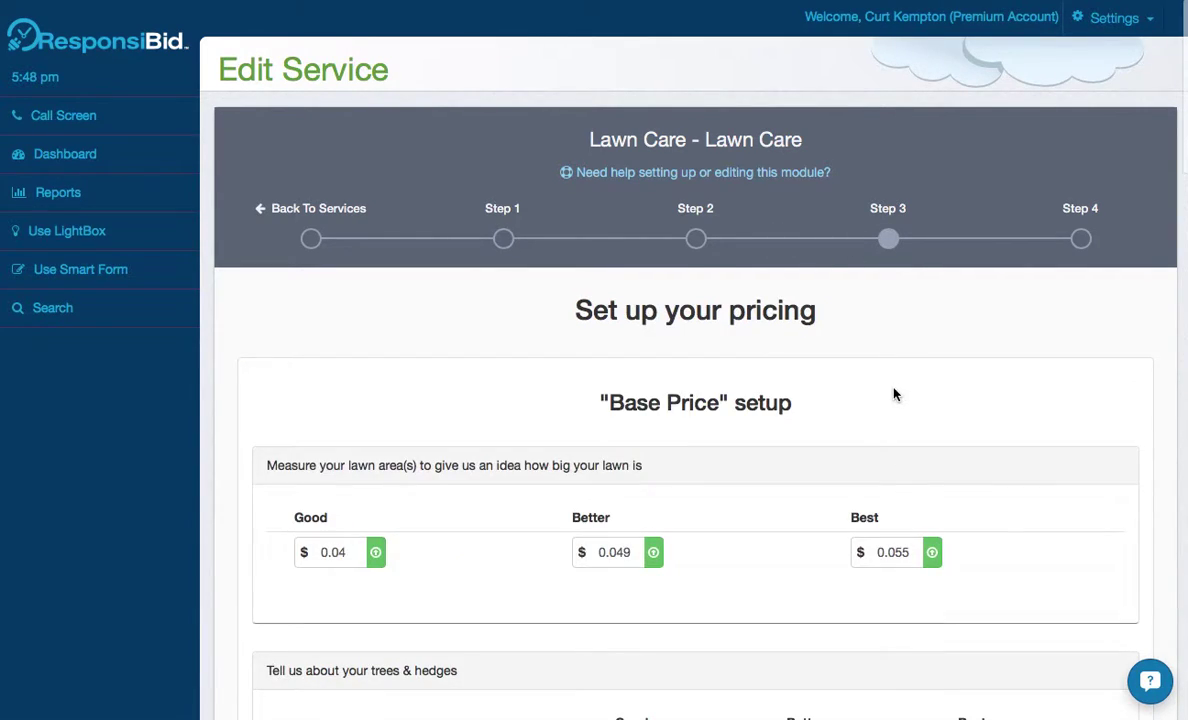
Step: Set the Best package's base price for the measured lawn area to $5
scroll(884, 530, down, 3)
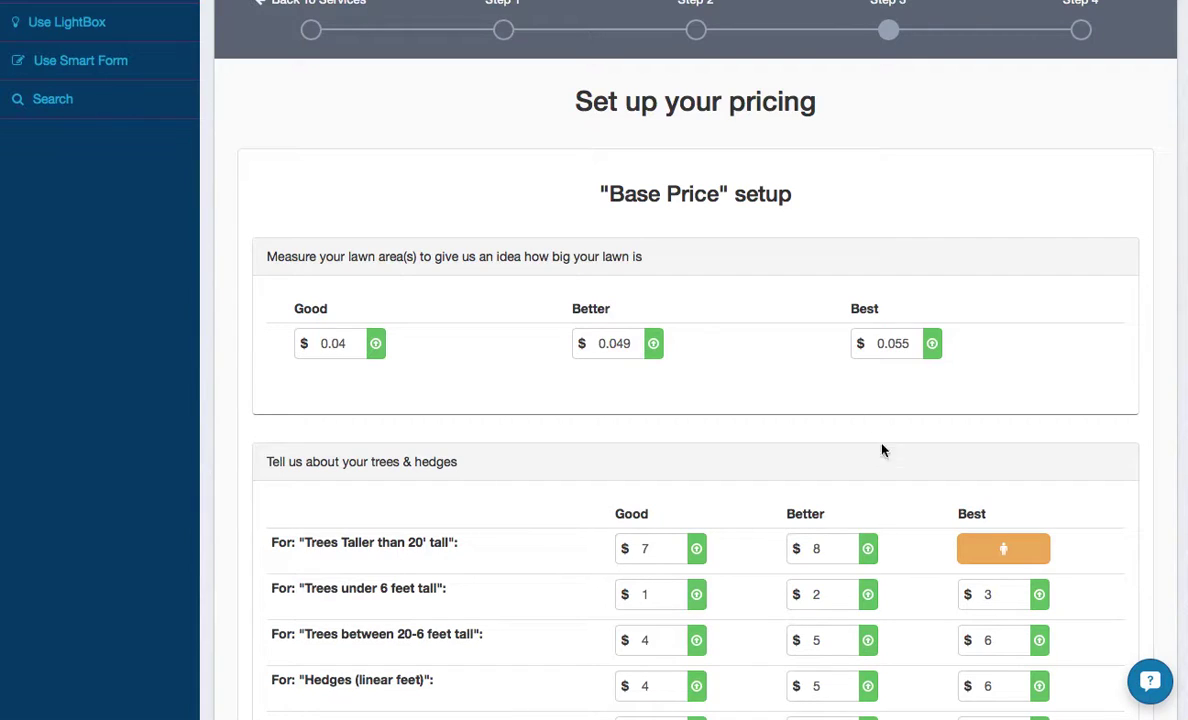
double_click(908, 341)
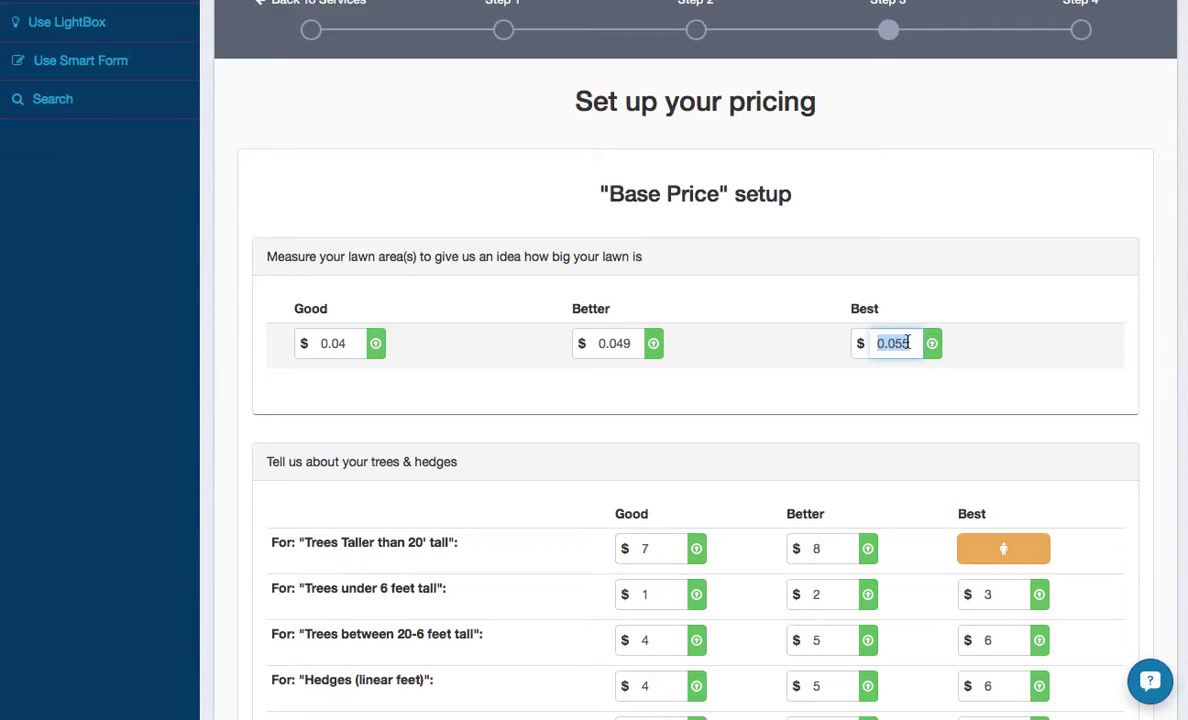
text(5)
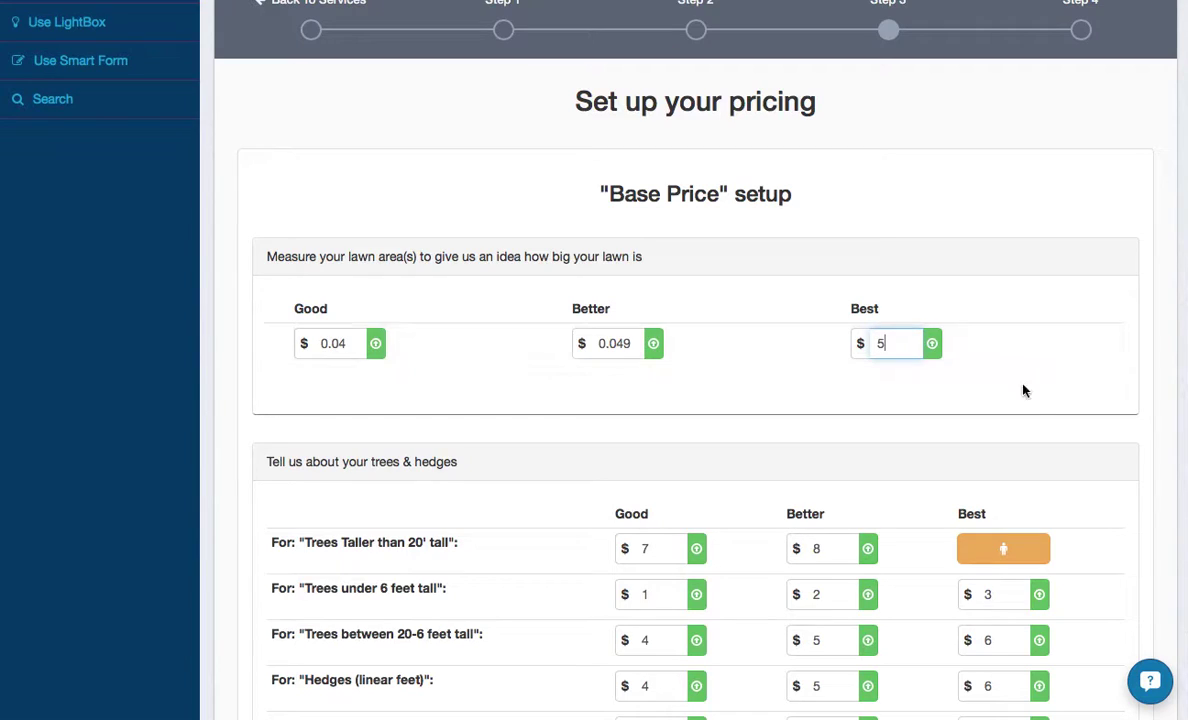
click(1090, 387)
Step: Change the Best package's pricing for trees taller than 20' to an Upcharge of $200
scroll(1100, 463, down, 3)
click(1038, 322)
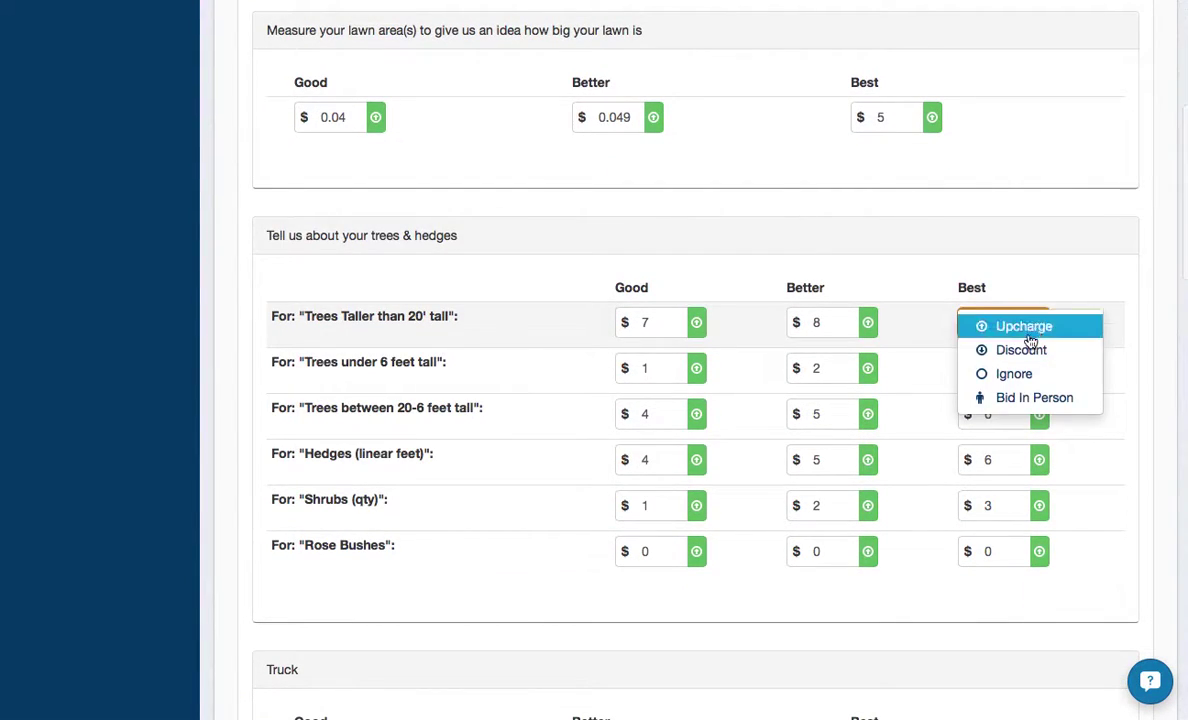
click(1024, 327)
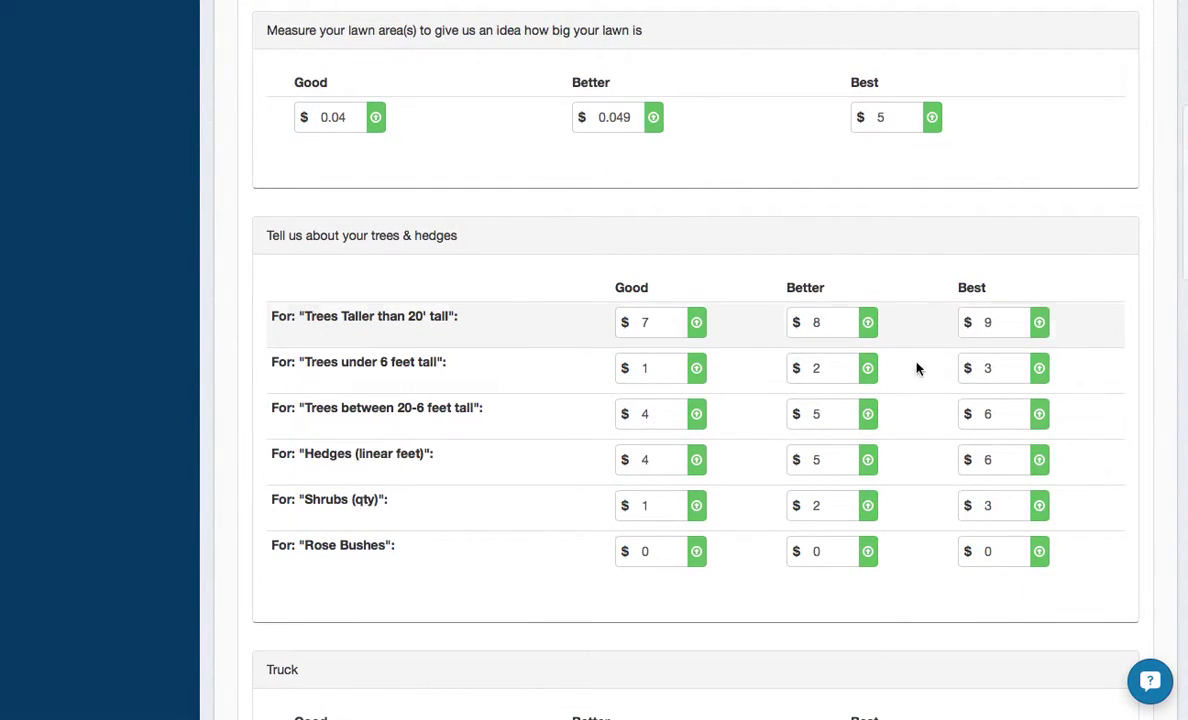
double_click(995, 324)
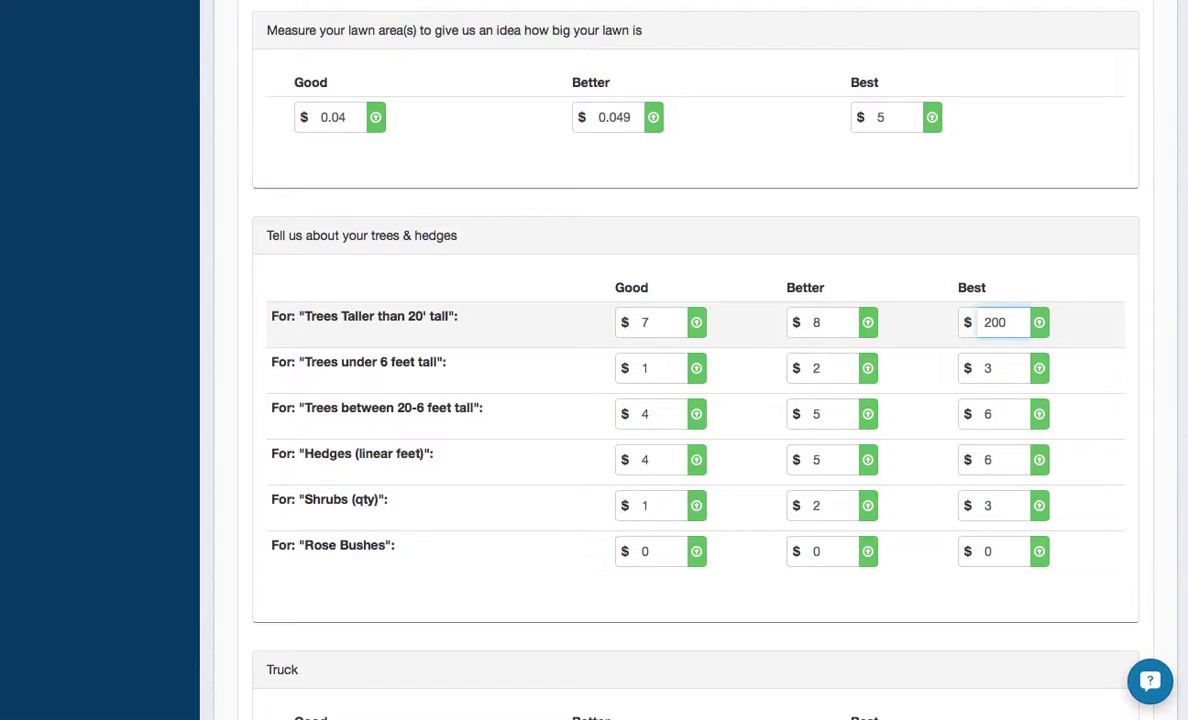
Step: Set the Best package's price for trees under 6 feet tall to $100
click(999, 370)
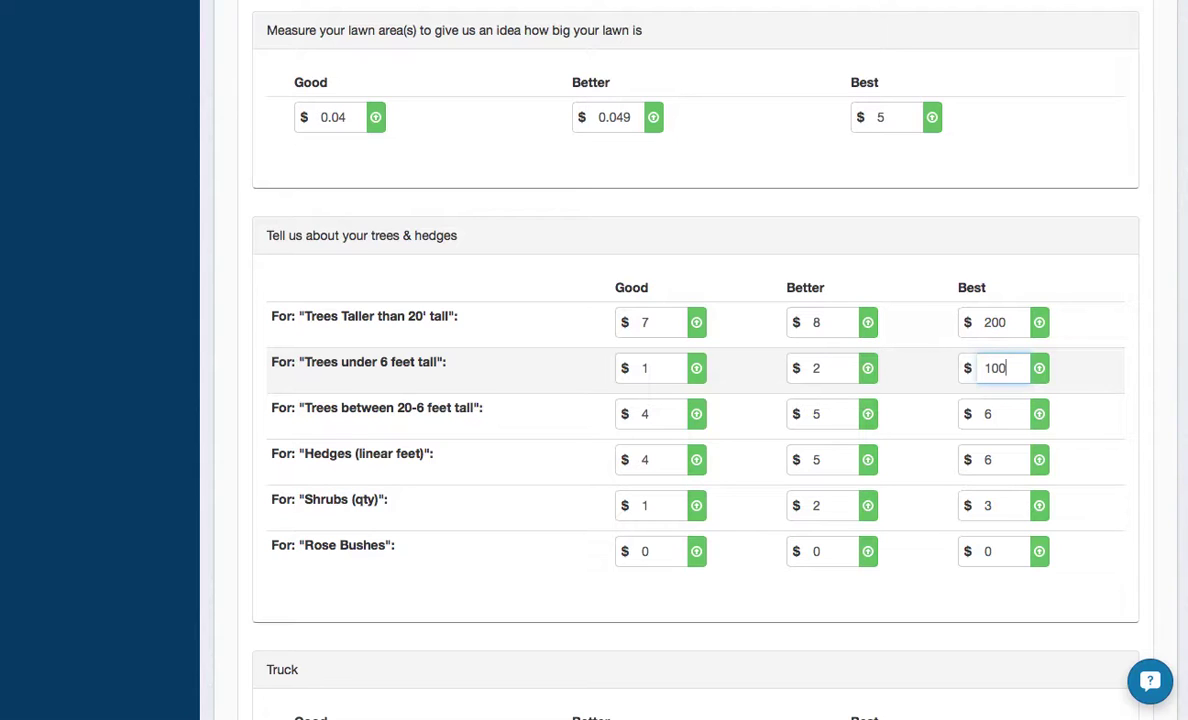
Step: Set the Best package's suffix to Do Nothing, and turn the Suffix Builder off and on again
scroll(1088, 463, down, 6)
scroll(1088, 463, down, 12)
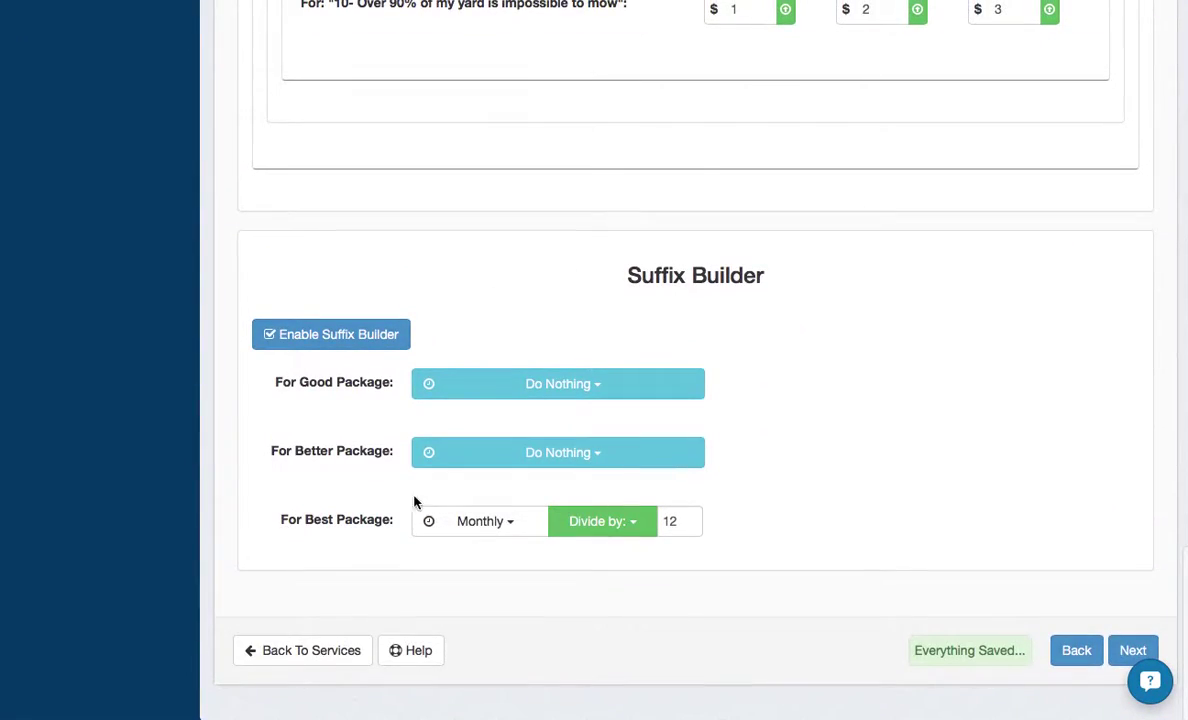
click(501, 524)
click(497, 556)
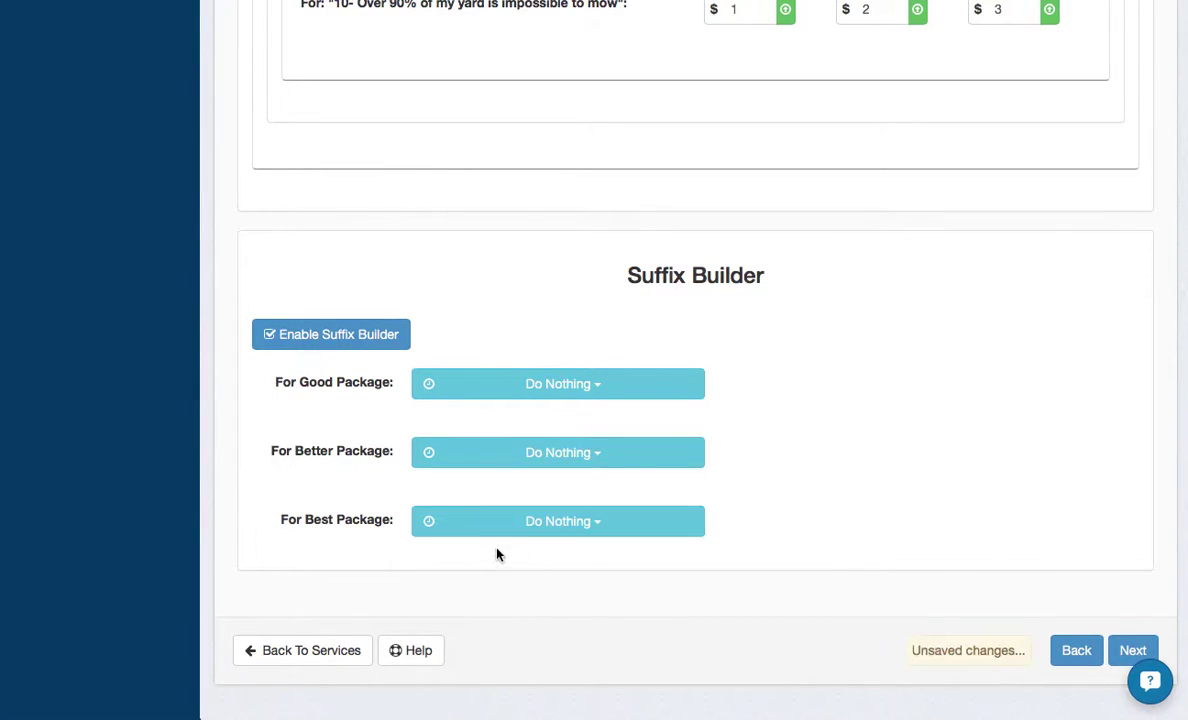
click(316, 334)
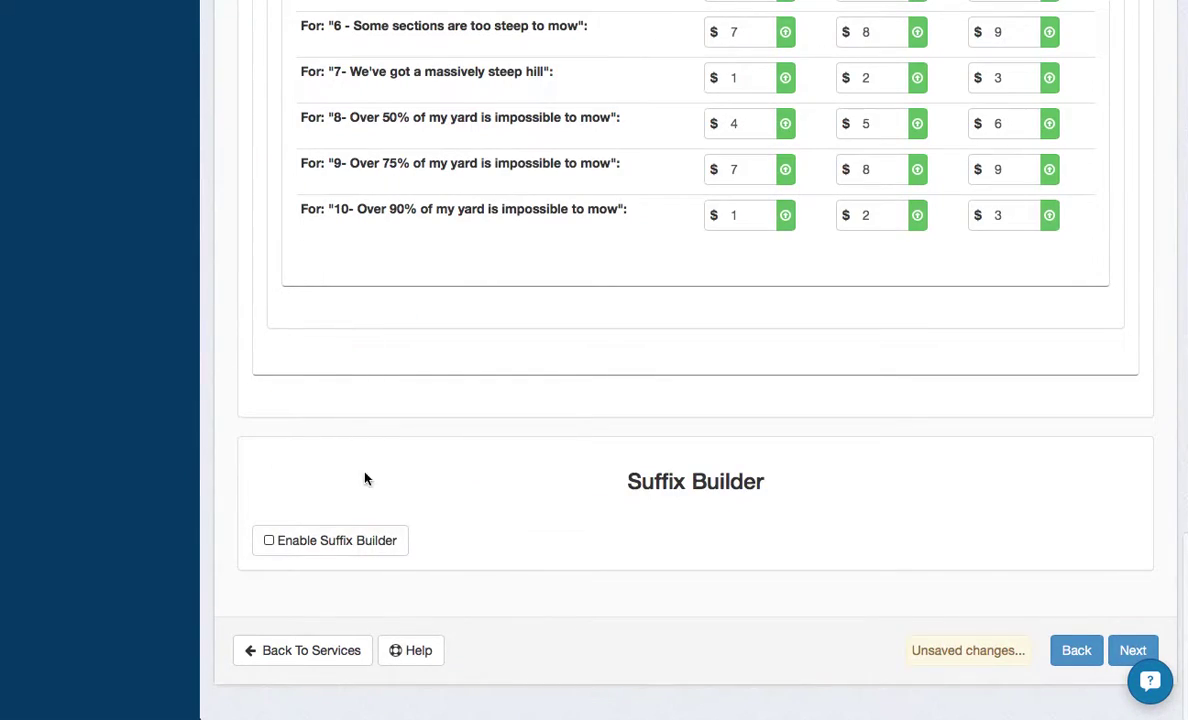
click(313, 541)
scroll(490, 560, down, 3)
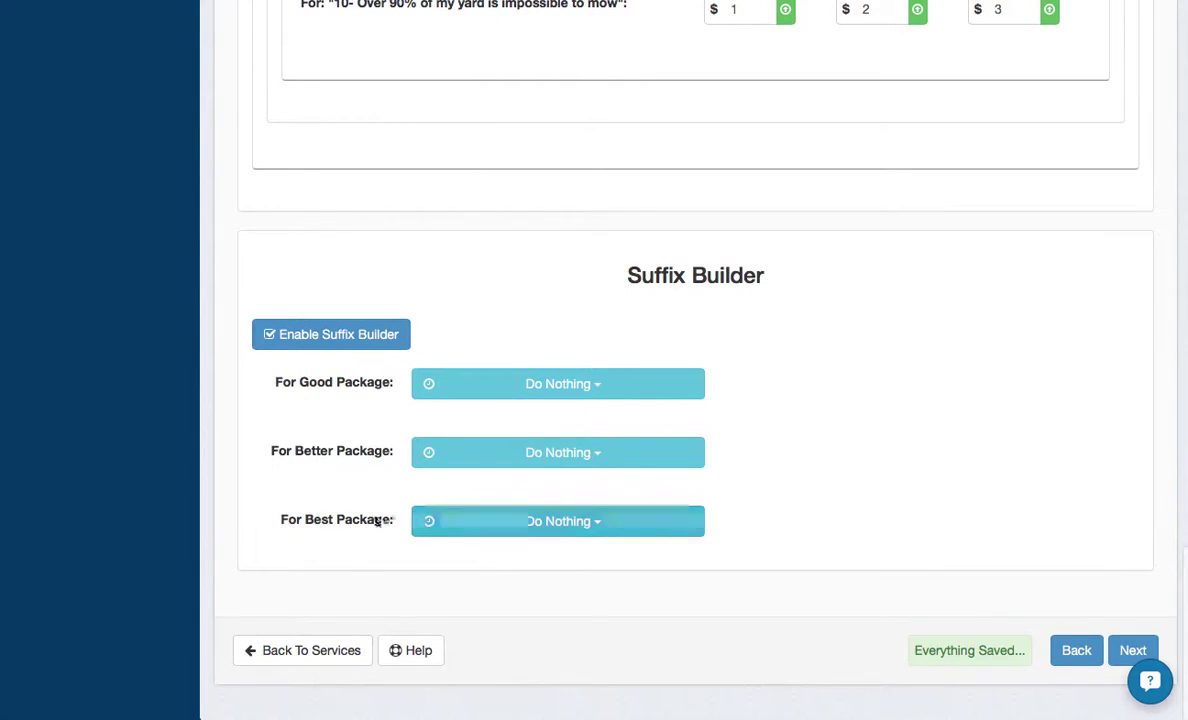
Step: Set the Best package's price suffix to Monthly in the Suffix Builder
click(549, 526)
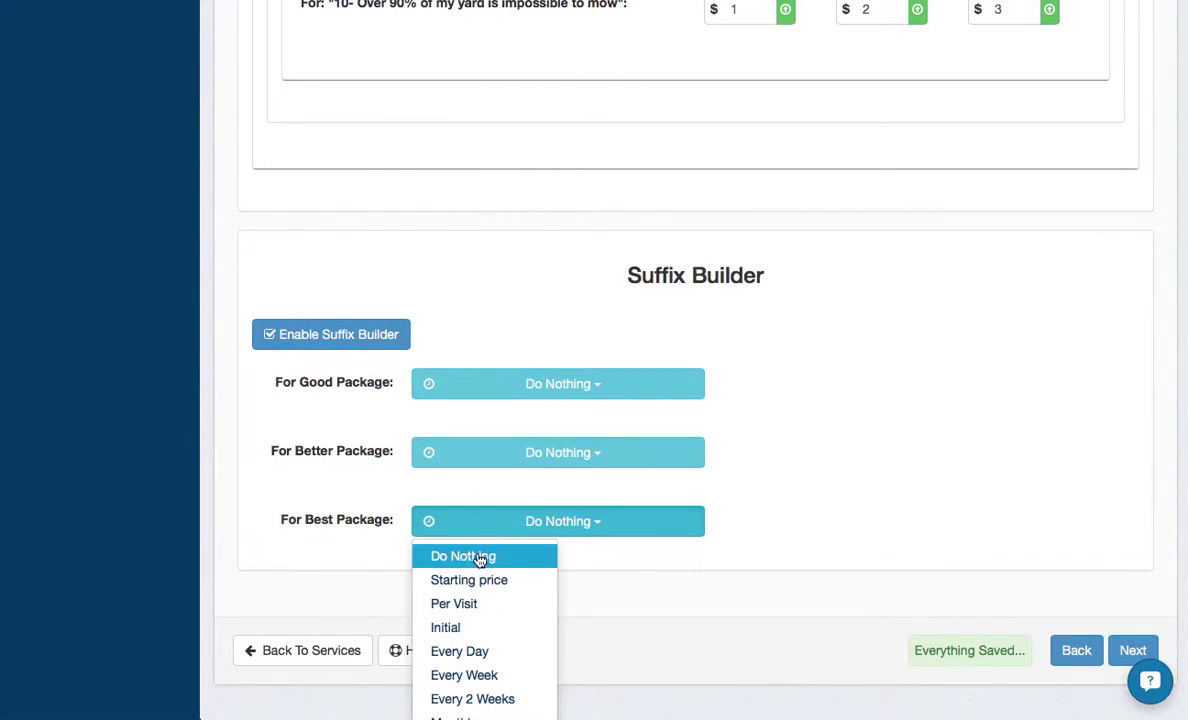
scroll(457, 667, down, 1)
scroll(458, 664, down, 1)
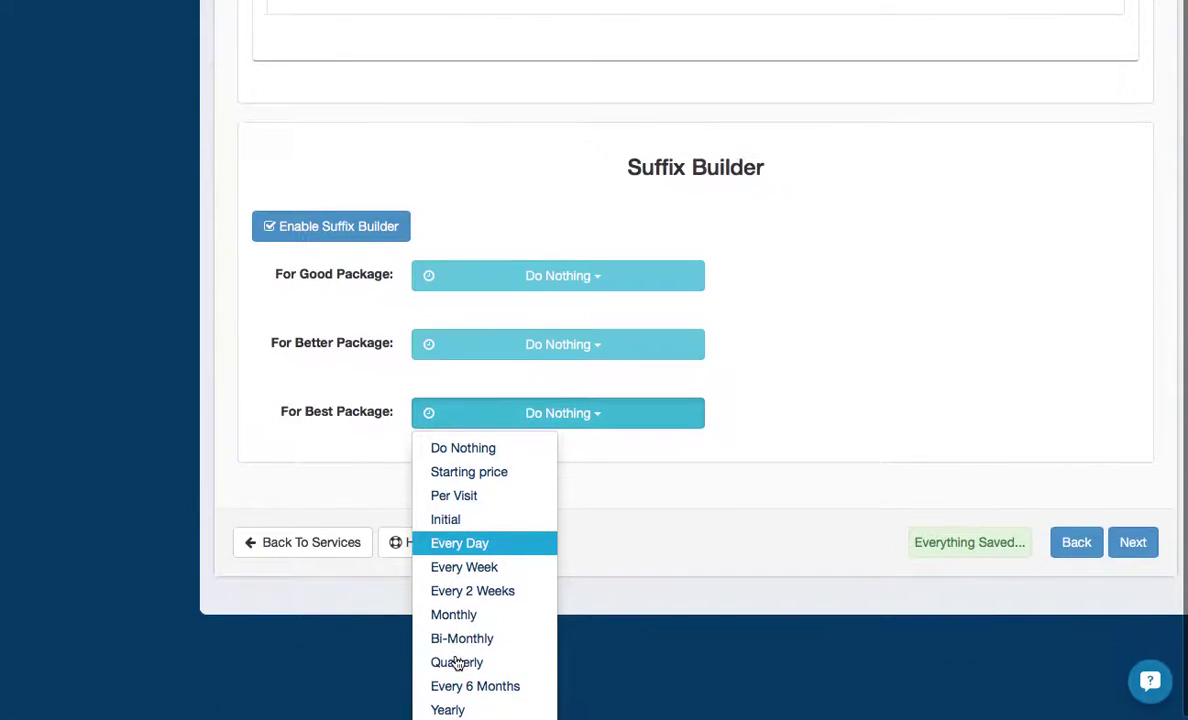
click(453, 614)
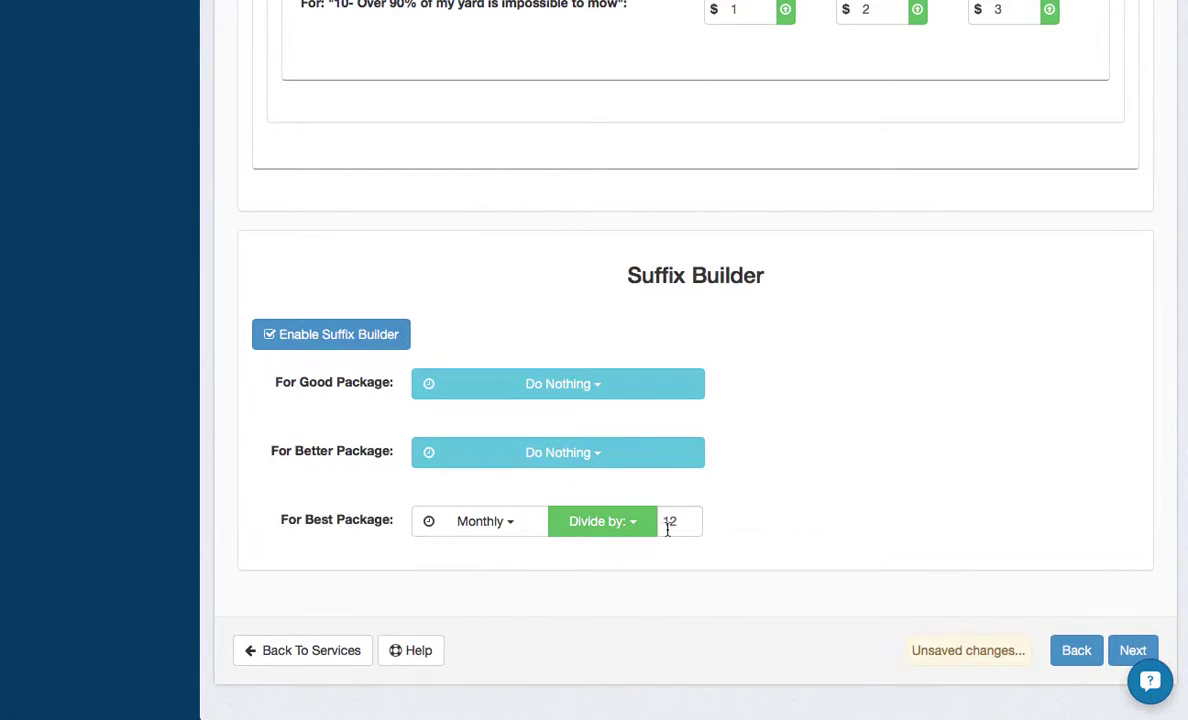
Step: Examine the Best package's prices for trees, hedges and shrubs in the Lawn Care base price setup
scroll(928, 202, up, 5)
scroll(977, 150, up, 7)
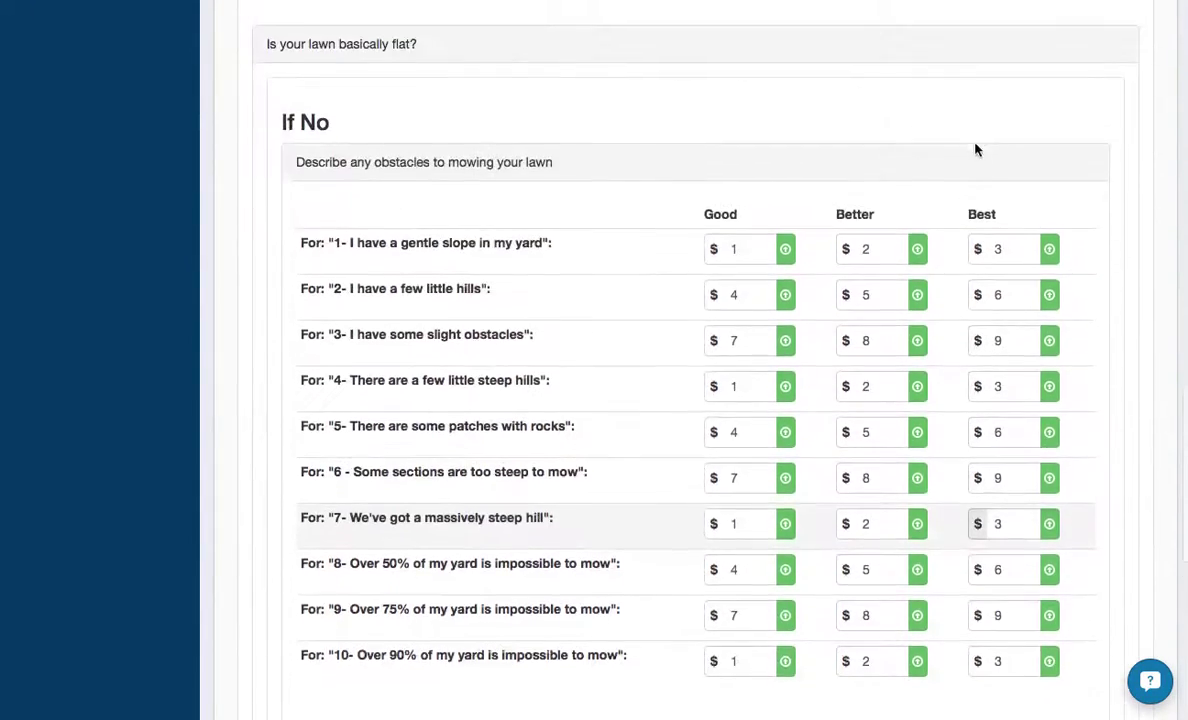
scroll(1000, 90, up, 7)
scroll(1002, 93, up, 9)
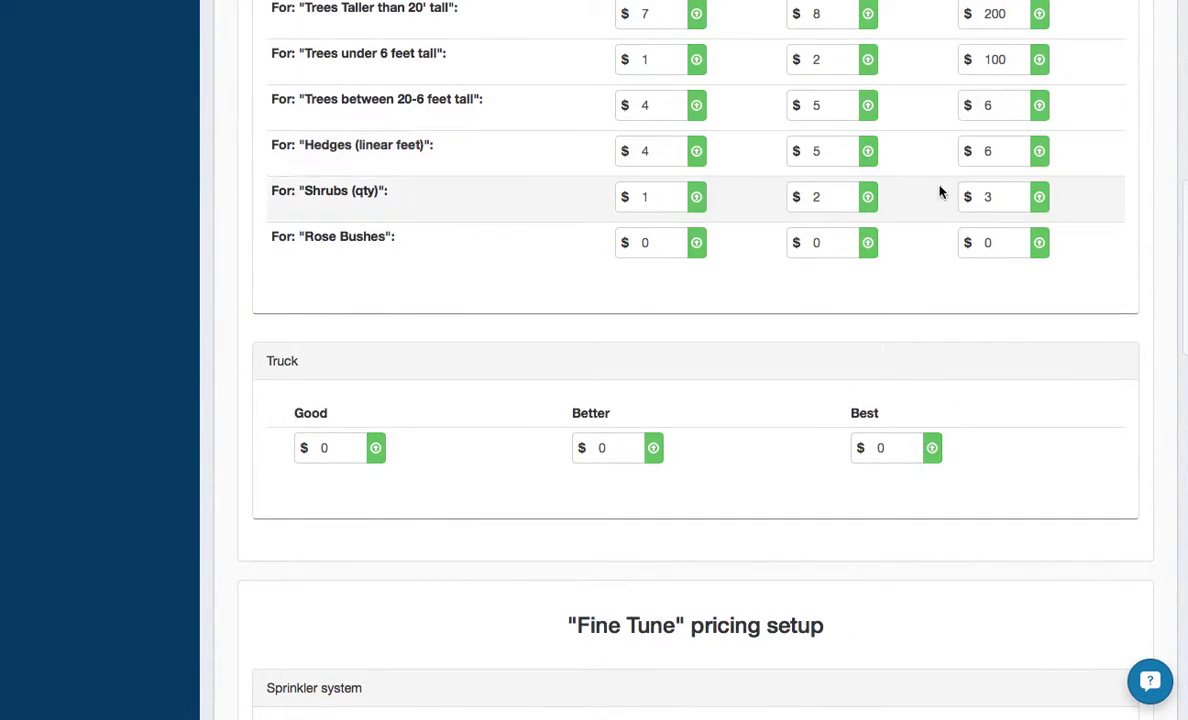
double_click(998, 160)
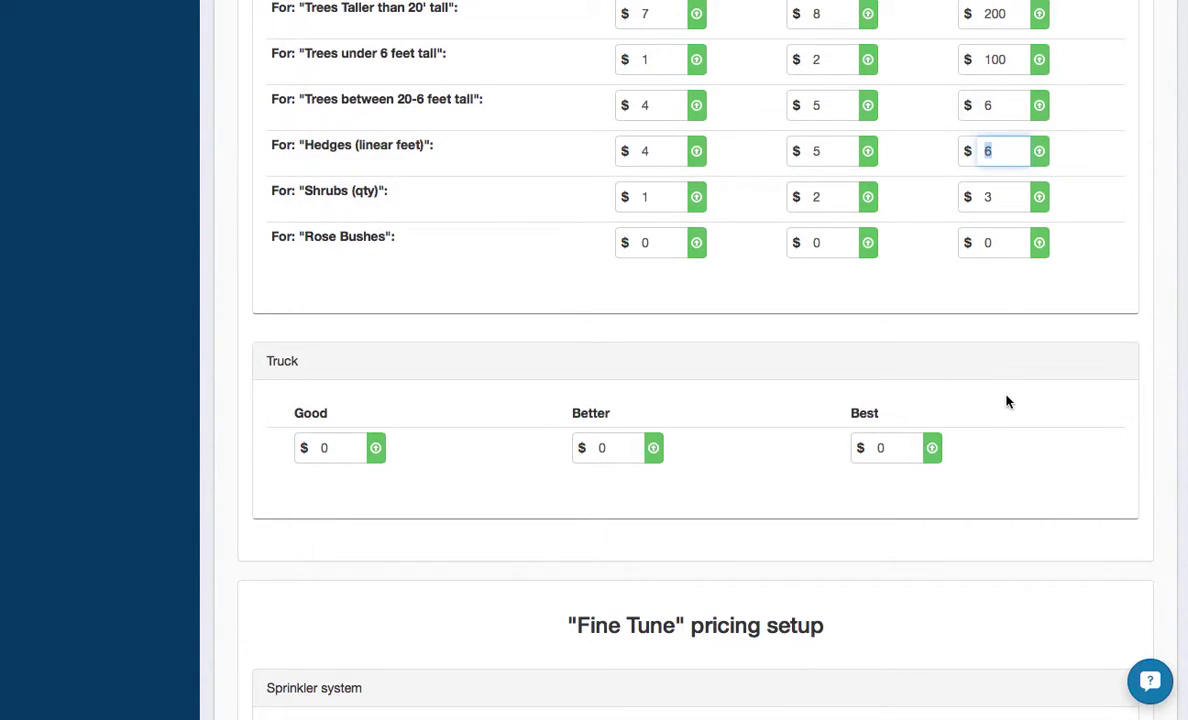
scroll(1045, 492, down, 10)
scroll(1045, 492, down, 6)
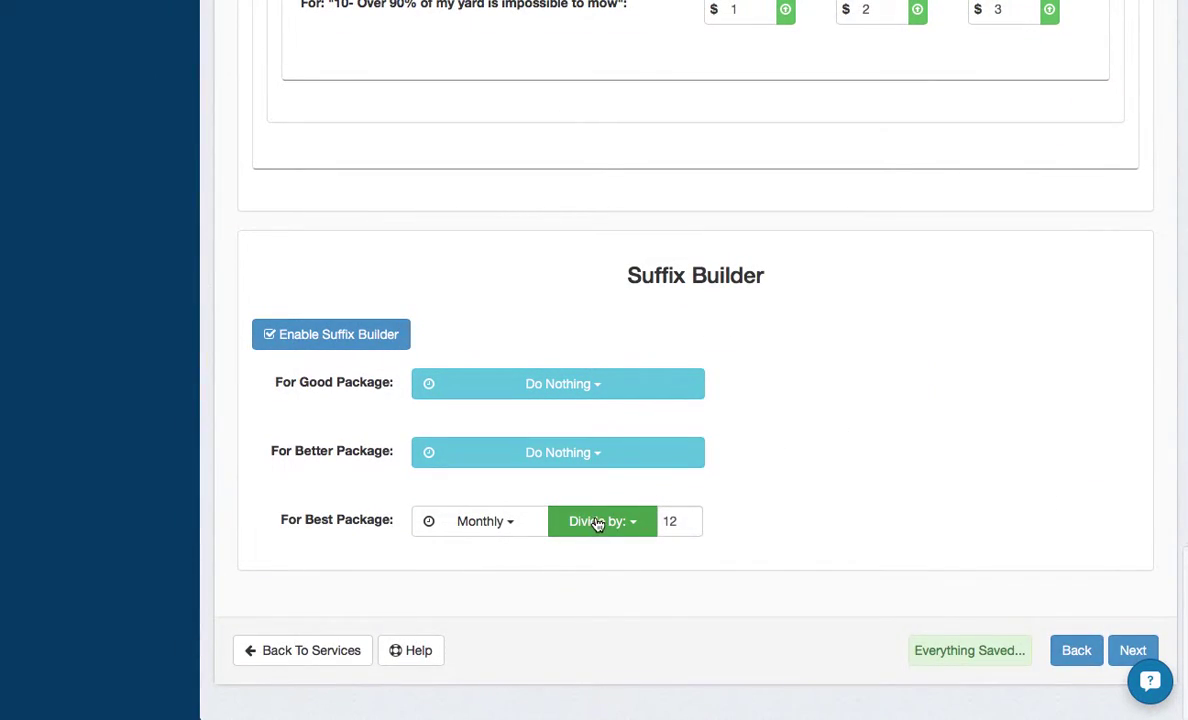
Step: Try No additional calc for the Best package's monthly suffix, and switch it back to Divide by 12
click(597, 524)
click(597, 557)
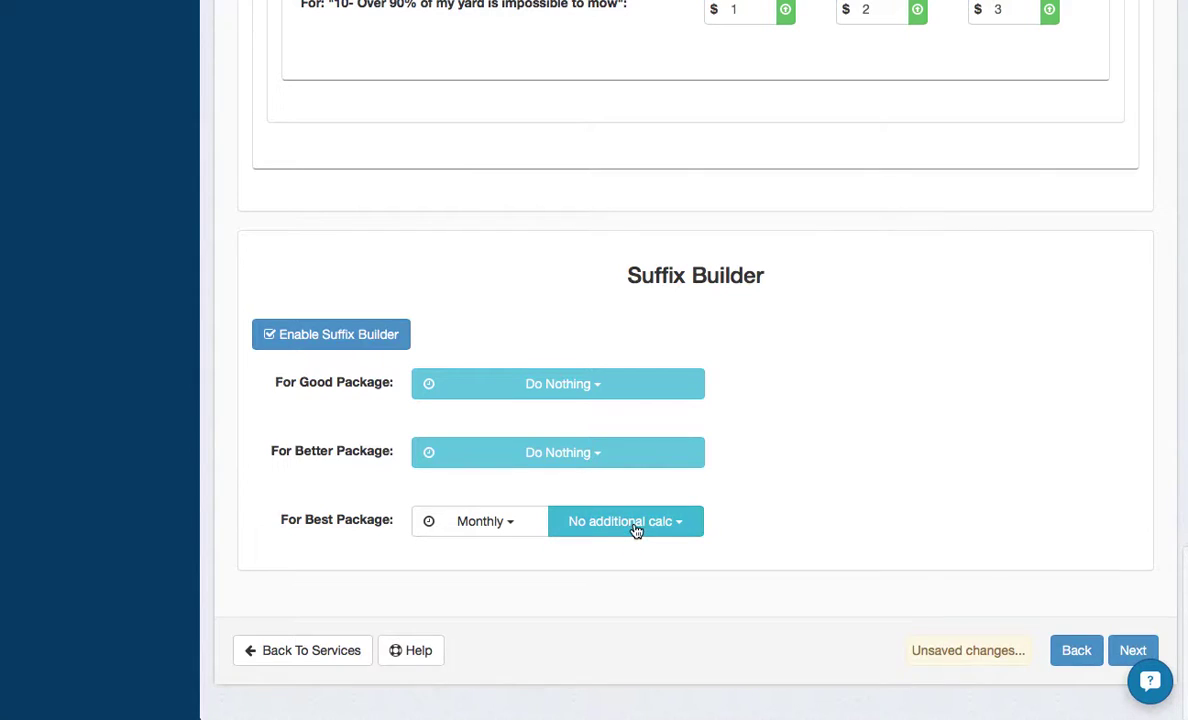
click(630, 528)
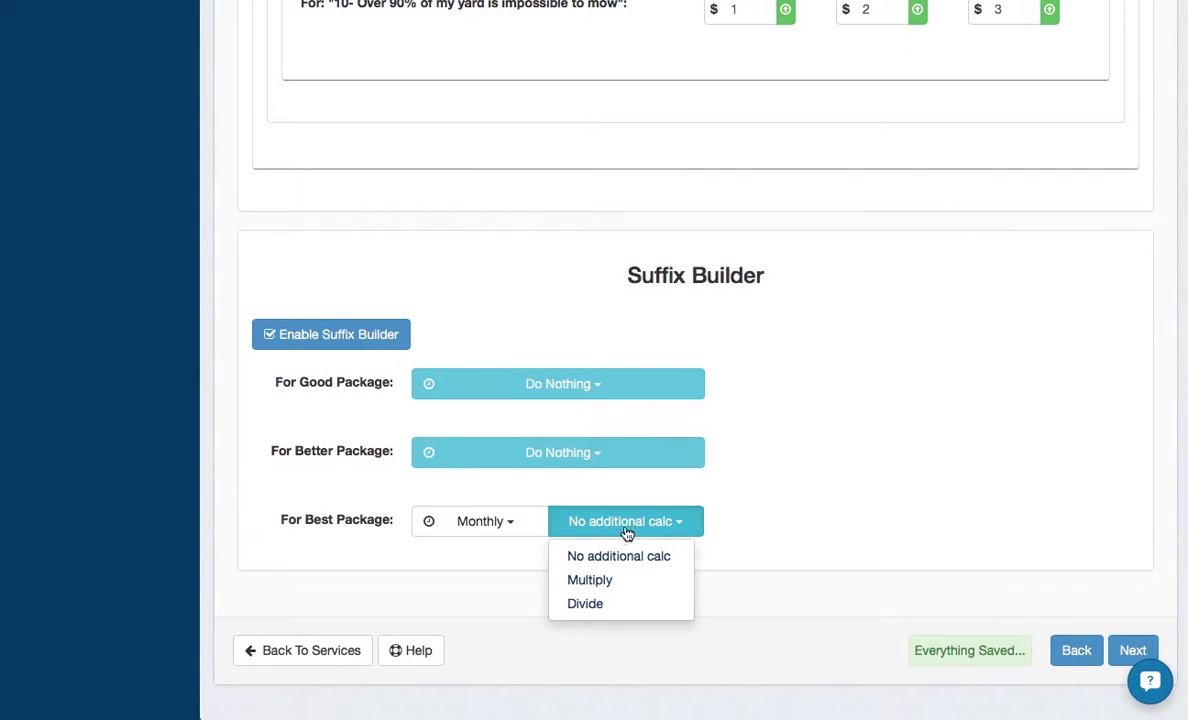
click(584, 604)
double_click(682, 523)
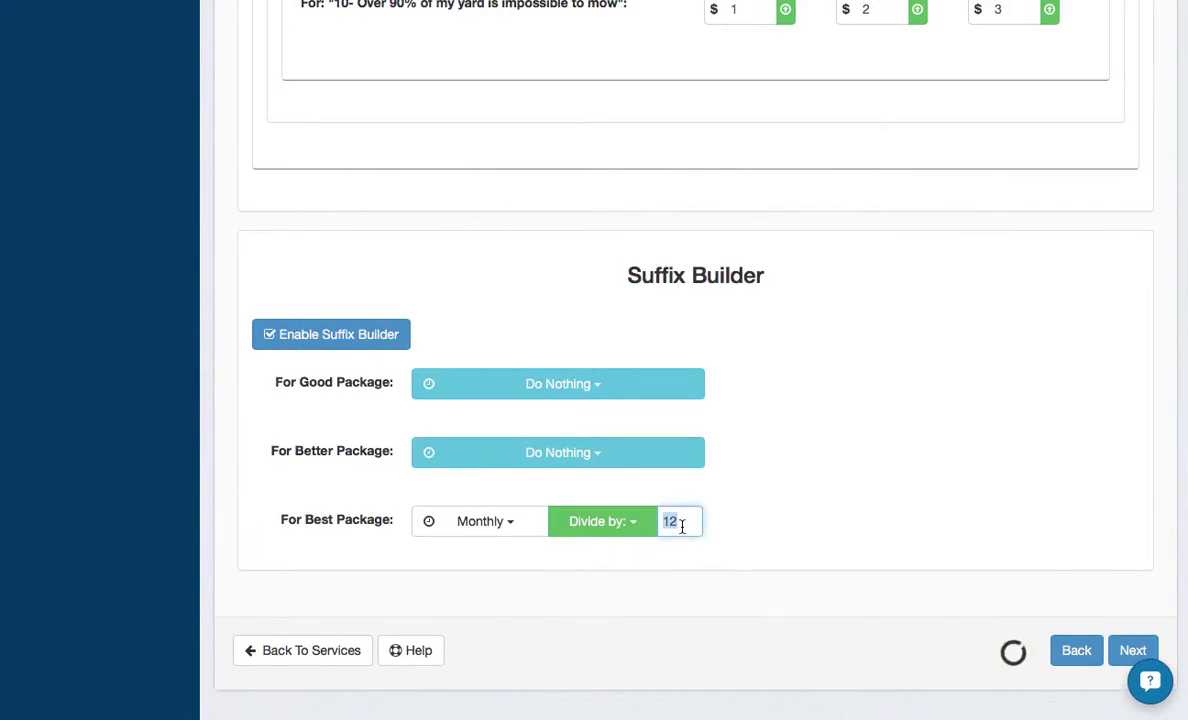
click(1131, 651)
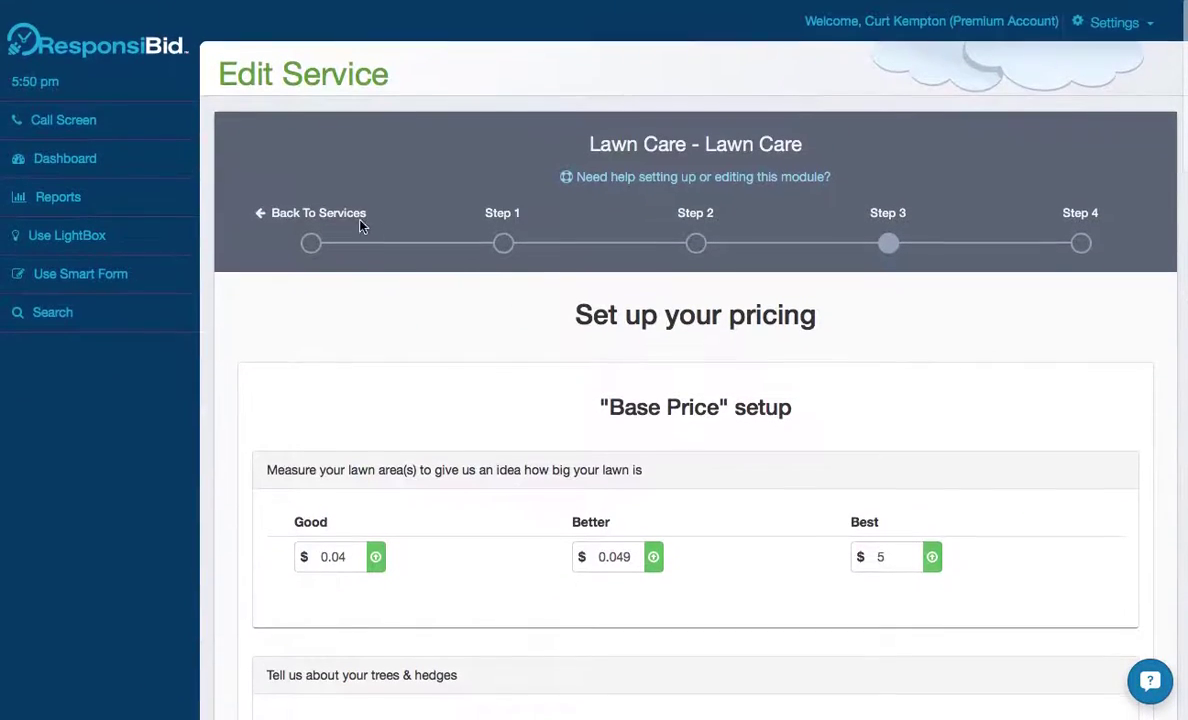
Step: Open the most recent Blind Cleaning customer from the dashboard and expand the Lawn Care section of their profile
click(62, 156)
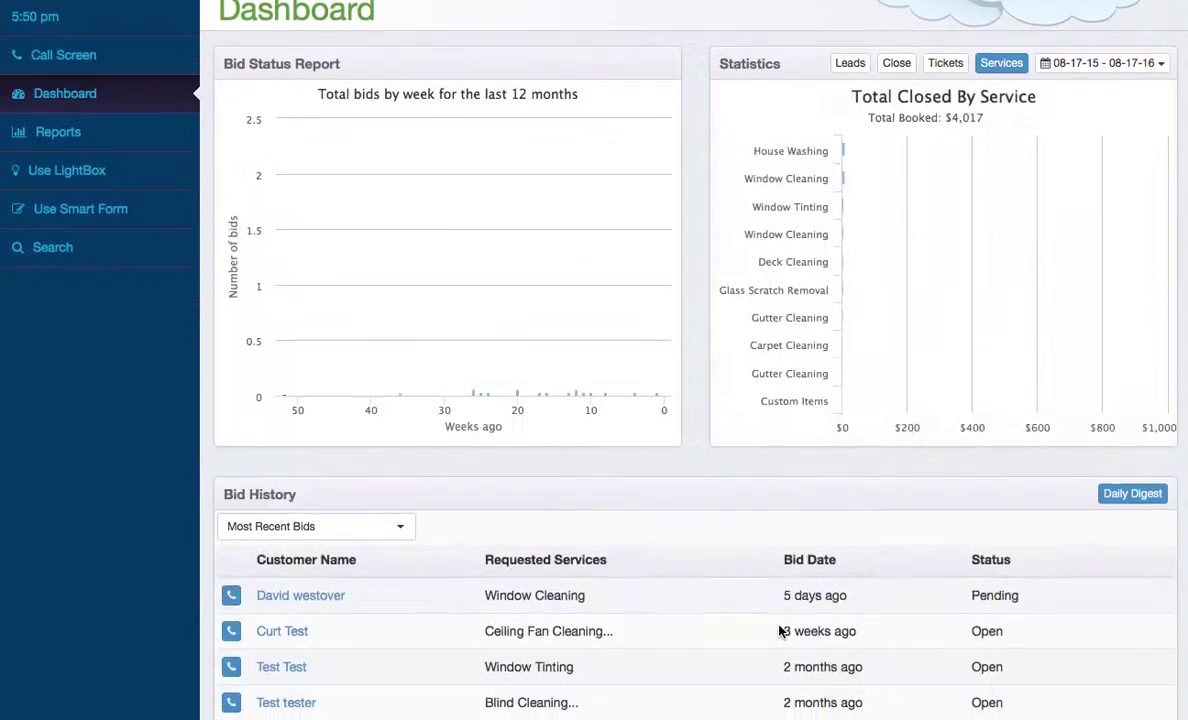
scroll(697, 429, down, 5)
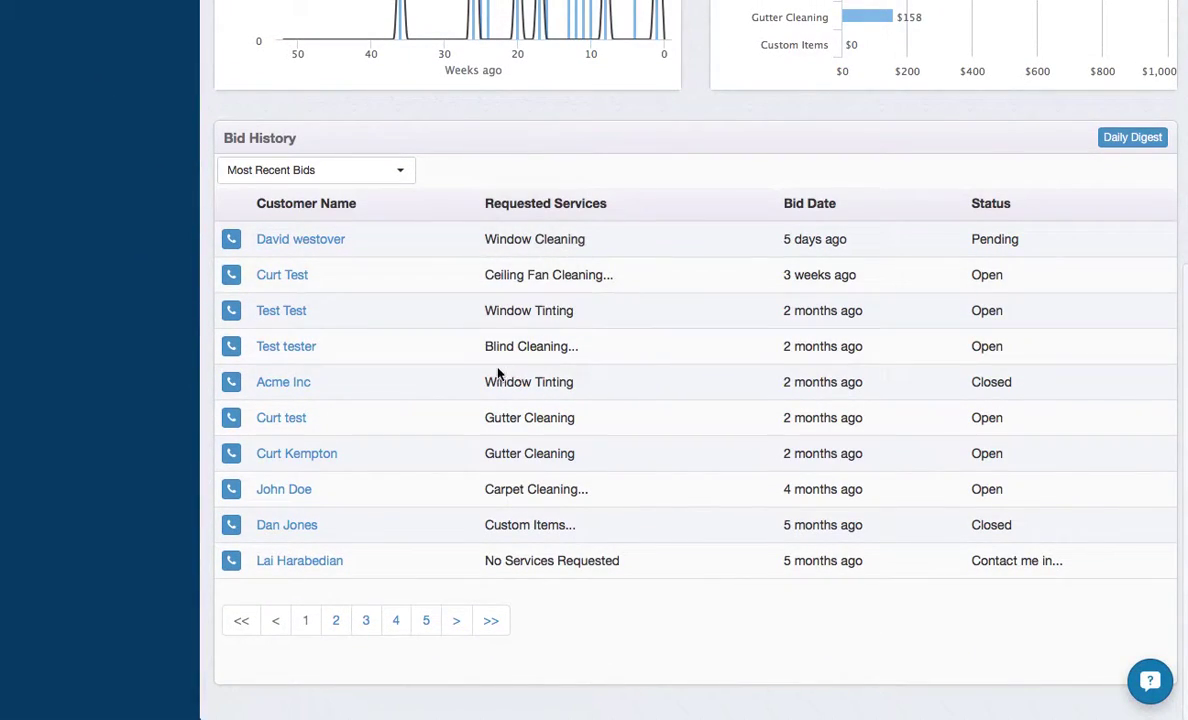
click(285, 346)
scroll(600, 505, down, 10)
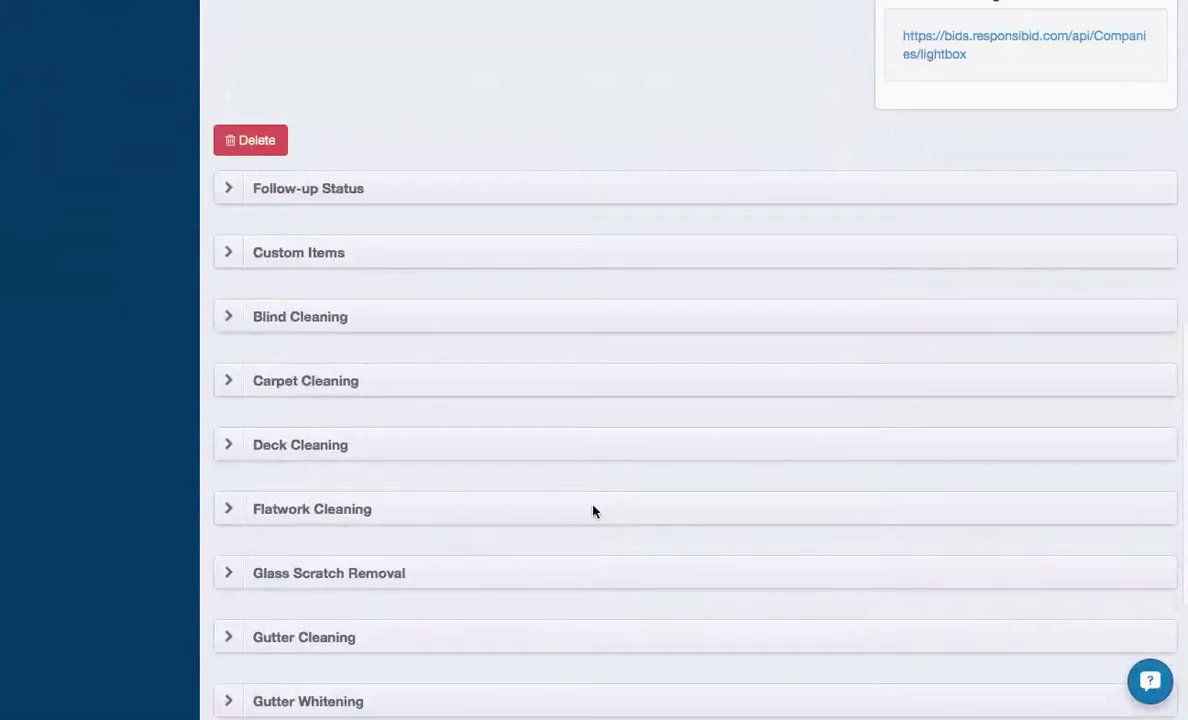
scroll(451, 620, down, 5)
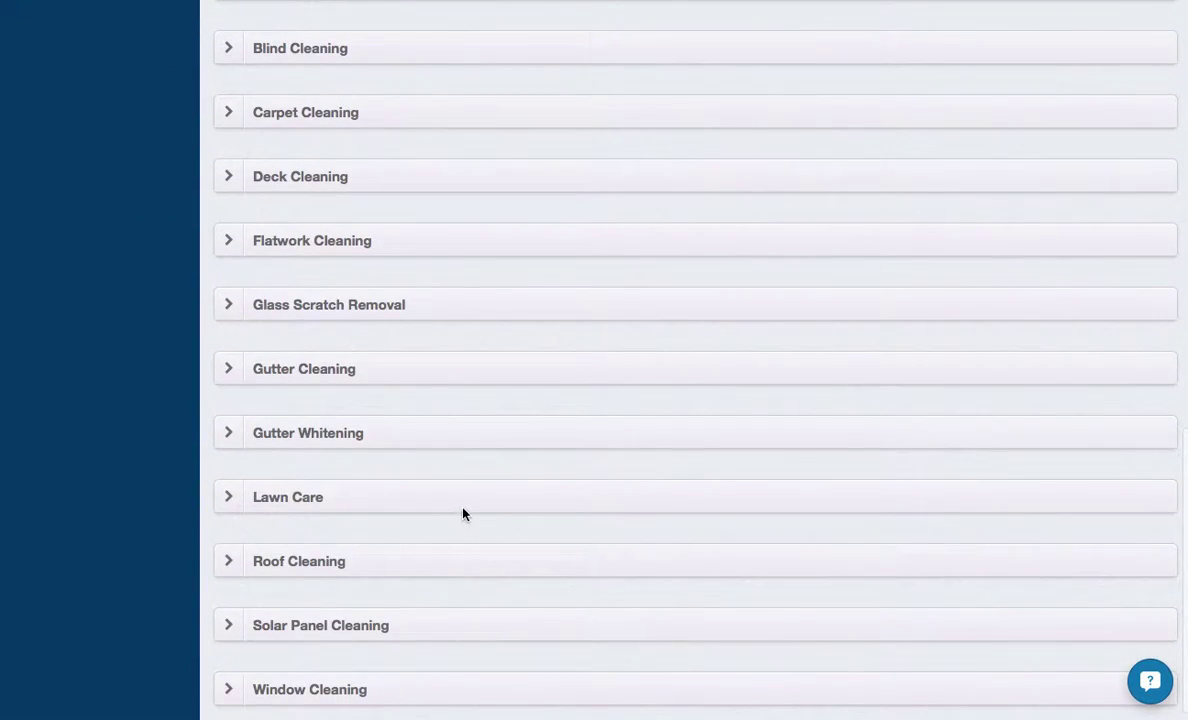
click(463, 510)
scroll(780, 560, down, 4)
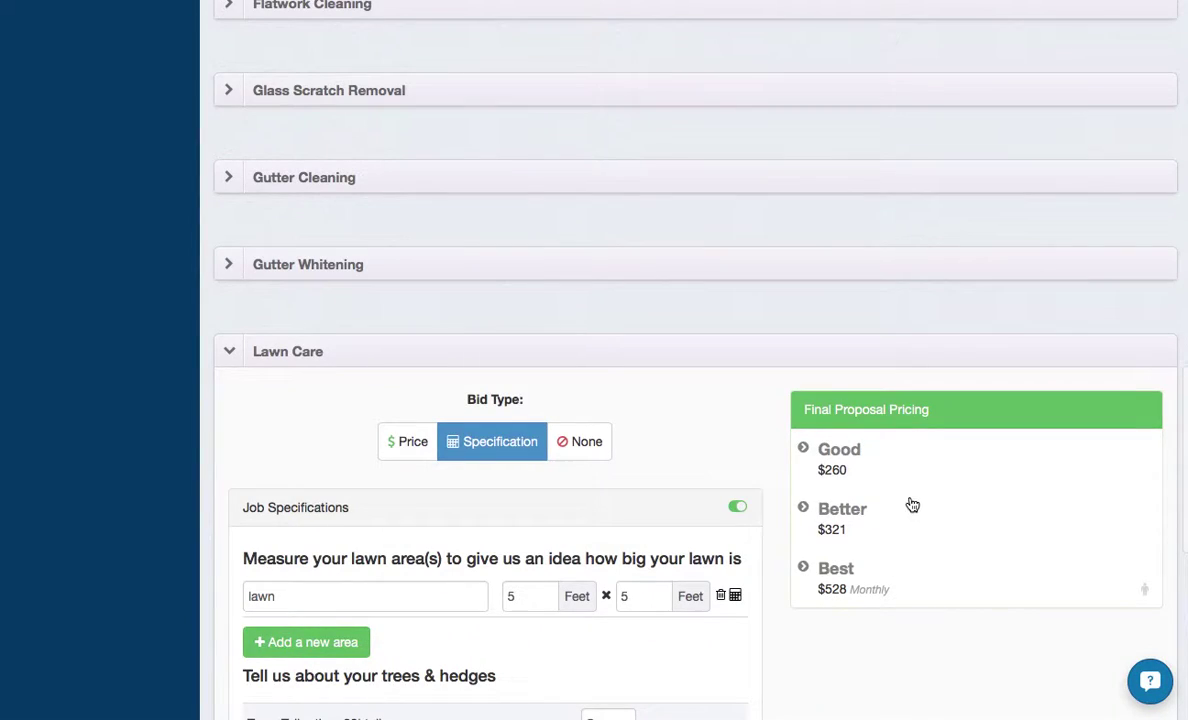
Step: Examine the Best package's price calculation for Lawn Care, including the trees & hedges breakdown
click(880, 585)
scroll(1058, 623, down, 3)
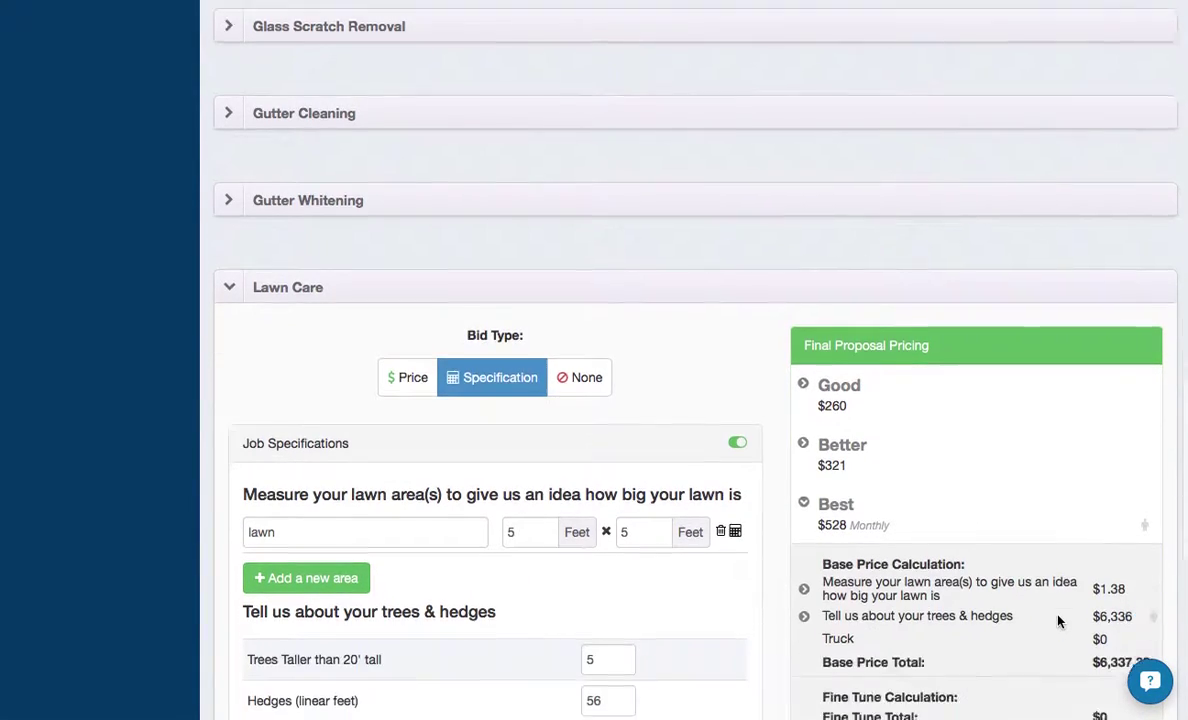
scroll(1066, 618, down, 2)
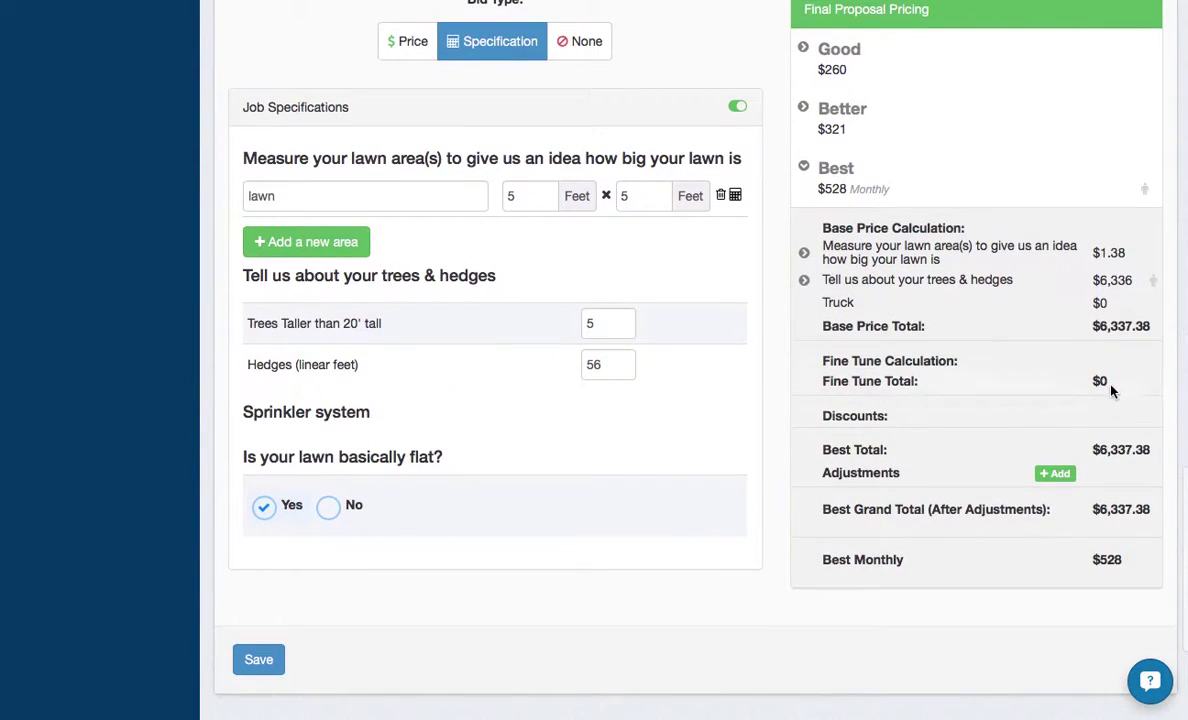
click(1115, 282)
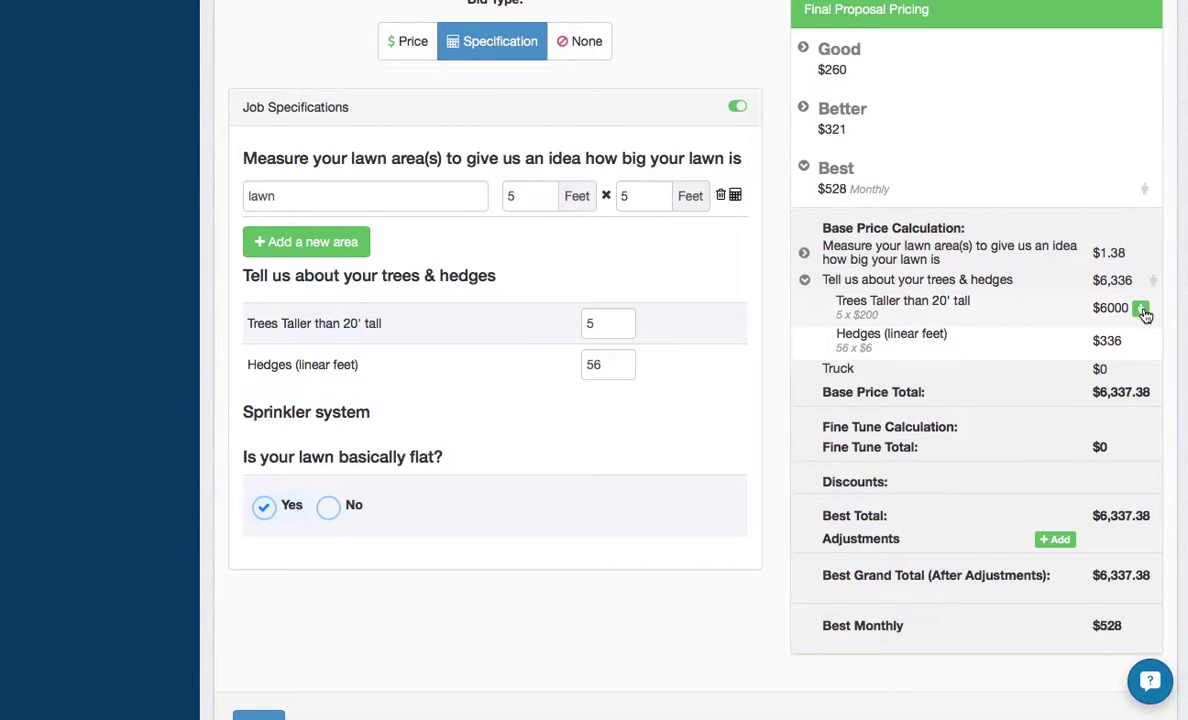
Step: Override the in-person bid for trees taller than 20' in the Best package with Ignore, and save the Lawn Care bid
click(1140, 308)
click(957, 340)
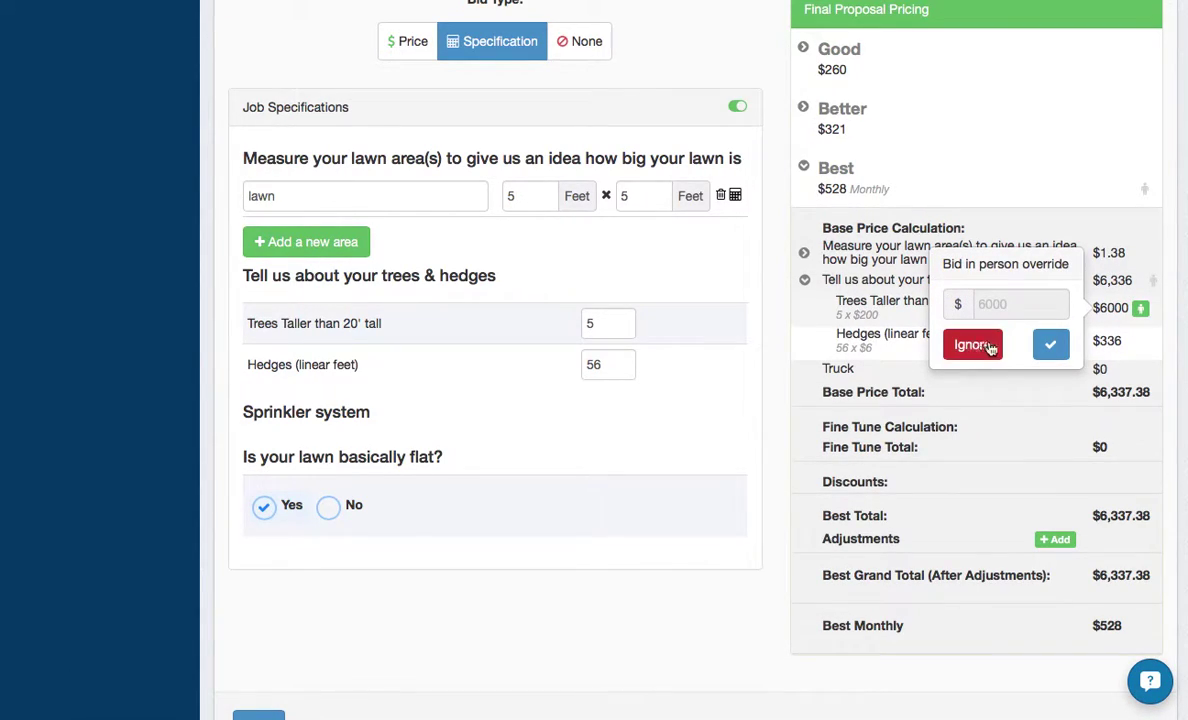
click(1051, 346)
scroll(570, 390, down, 3)
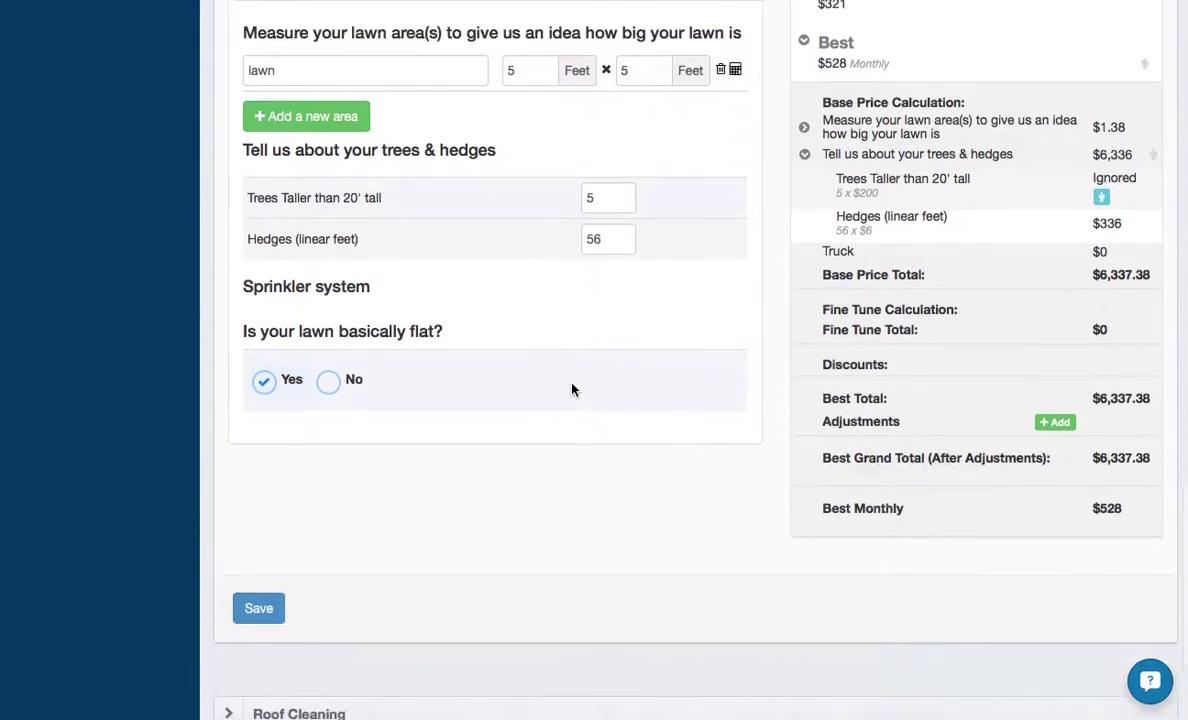
click(276, 497)
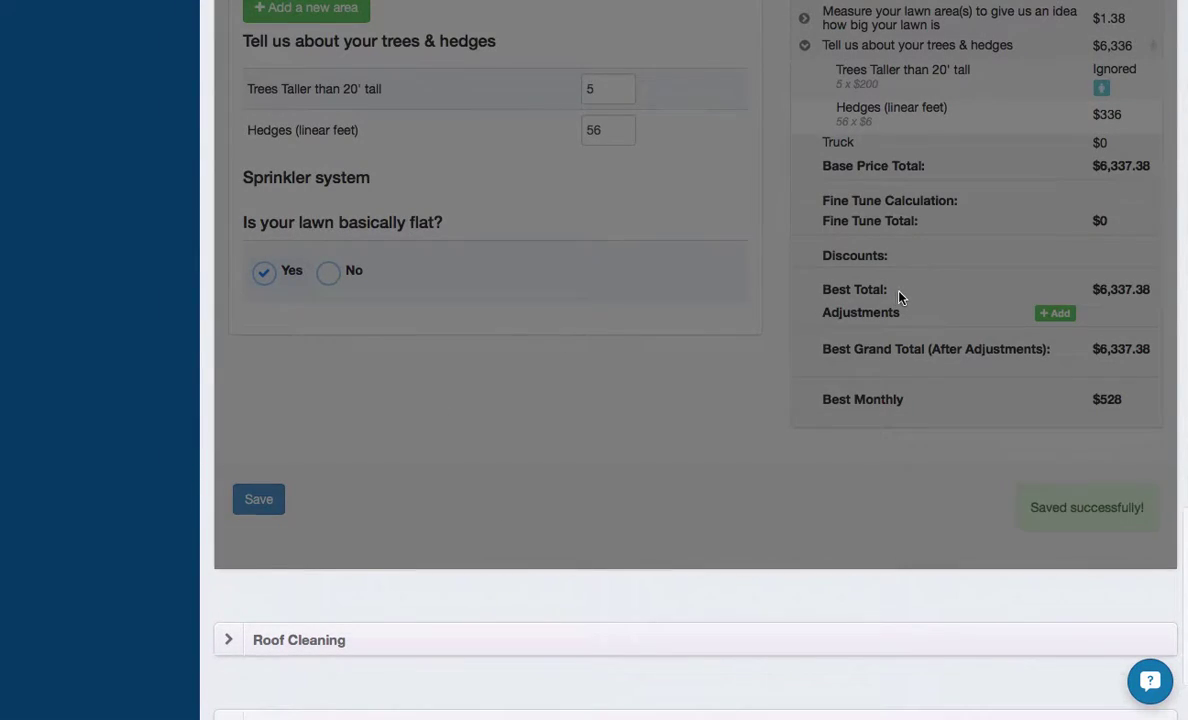
Step: Check the Best package's final Lawn Care price, and open the customer's proposal to review the Lawn Care packages
scroll(941, 238, up, 8)
scroll(871, 403, down, 1)
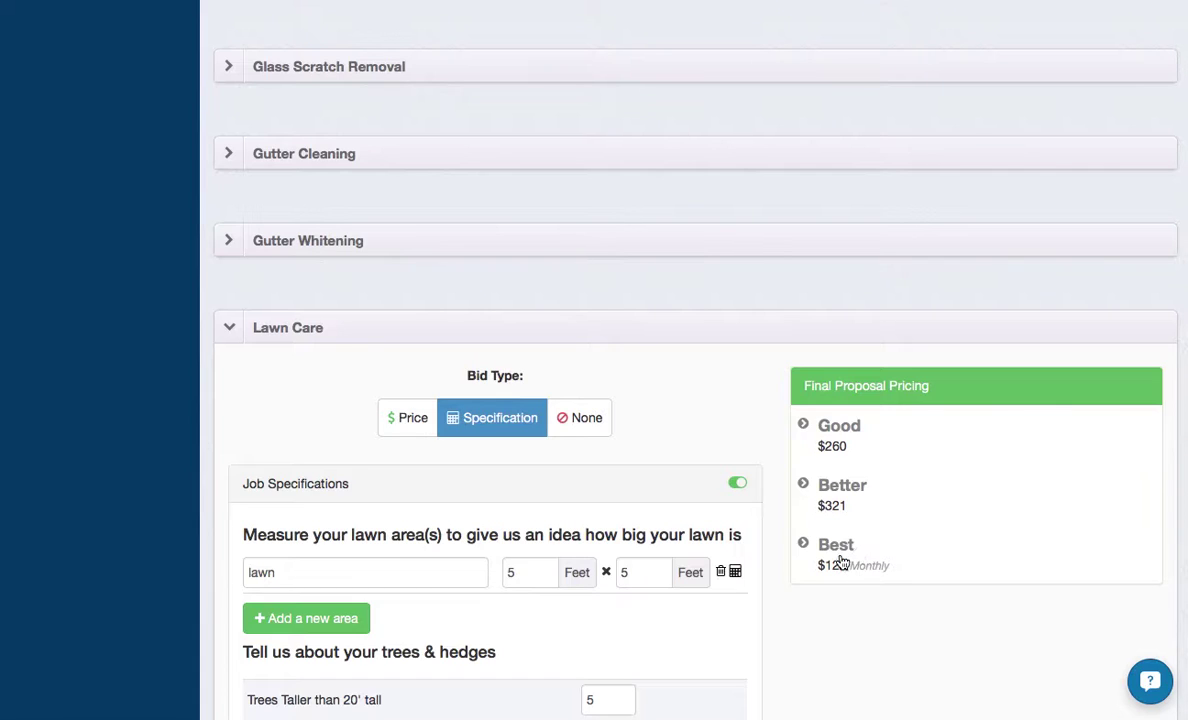
scroll(875, 577, up, 20)
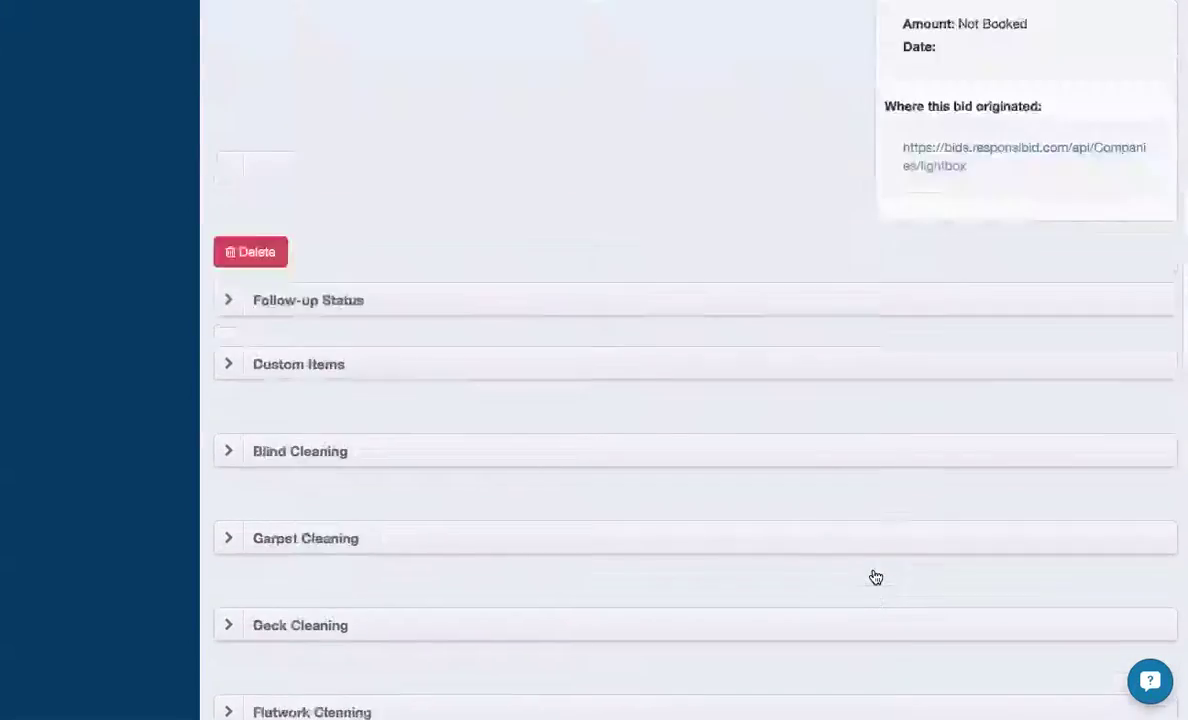
click(1038, 181)
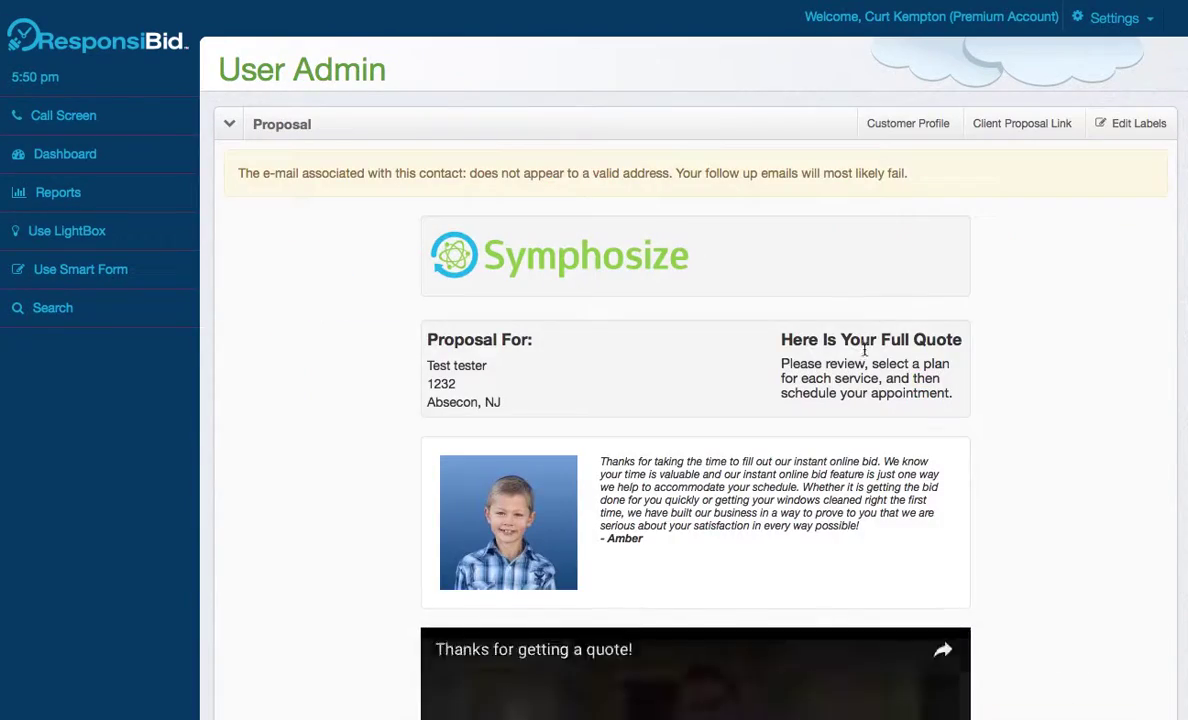
scroll(854, 406, down, 10)
scroll(852, 408, down, 8)
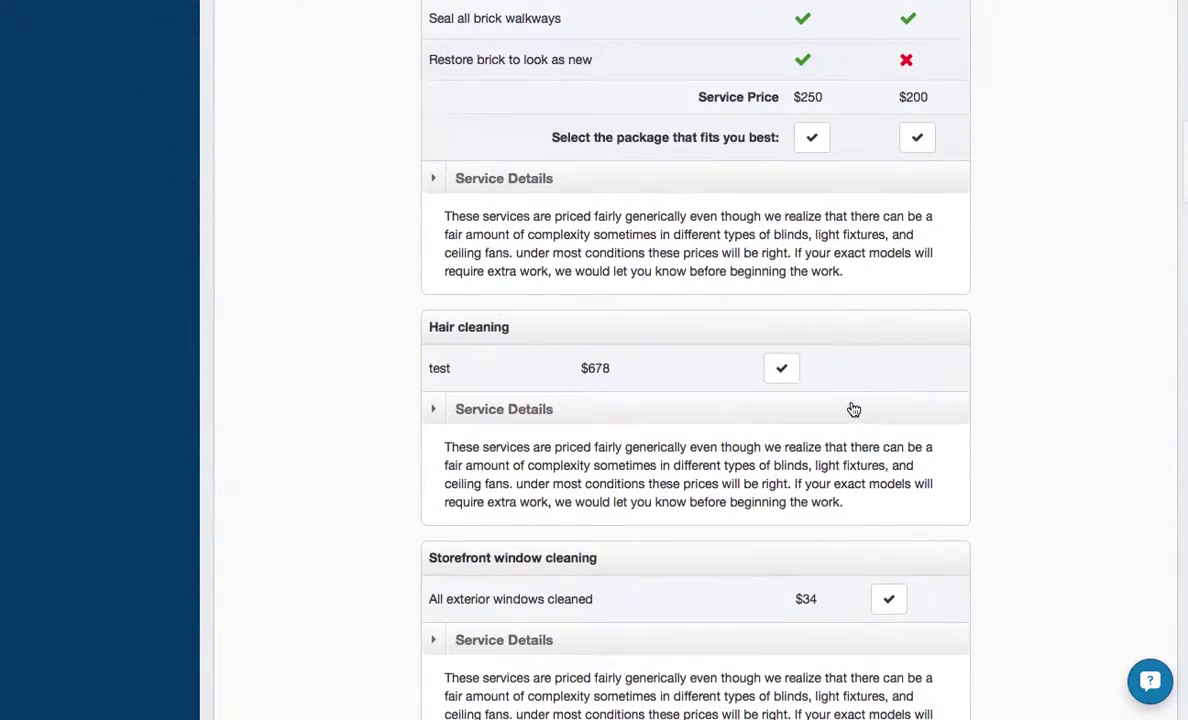
scroll(853, 409, down, 12)
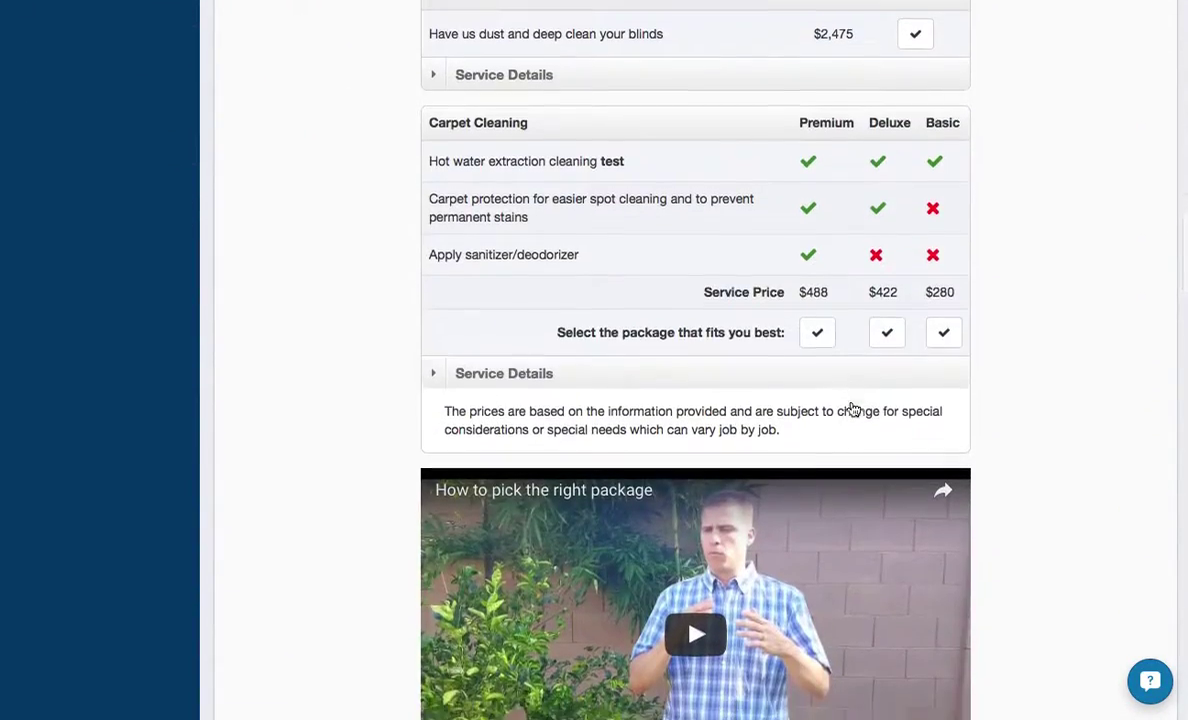
scroll(852, 408, down, 10)
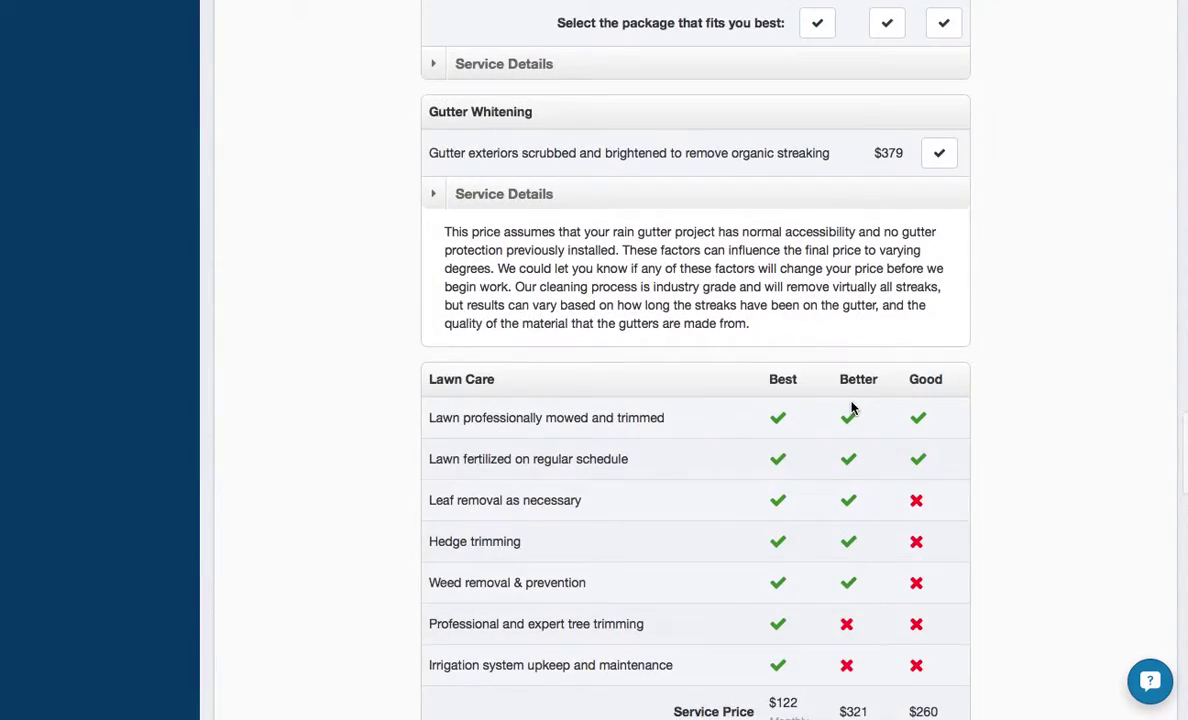